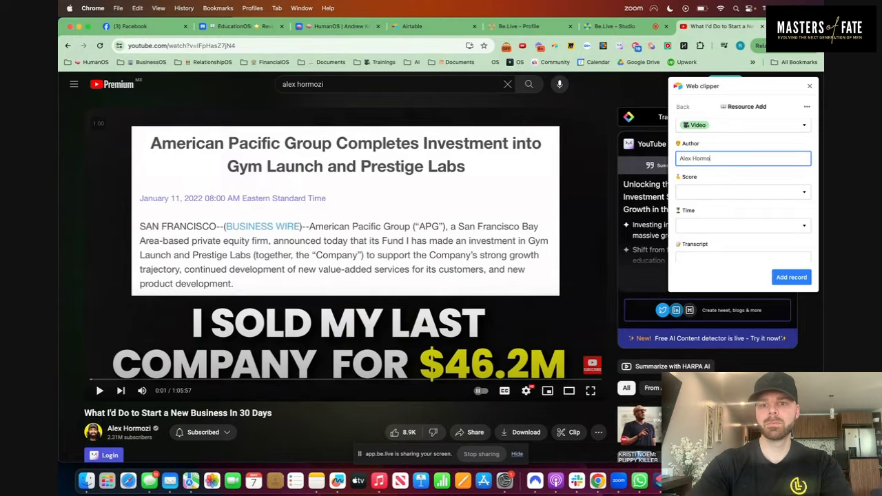
Give the clipped video a score of 5 and a time of 1 hour +, and add it as a record.
click(712, 191)
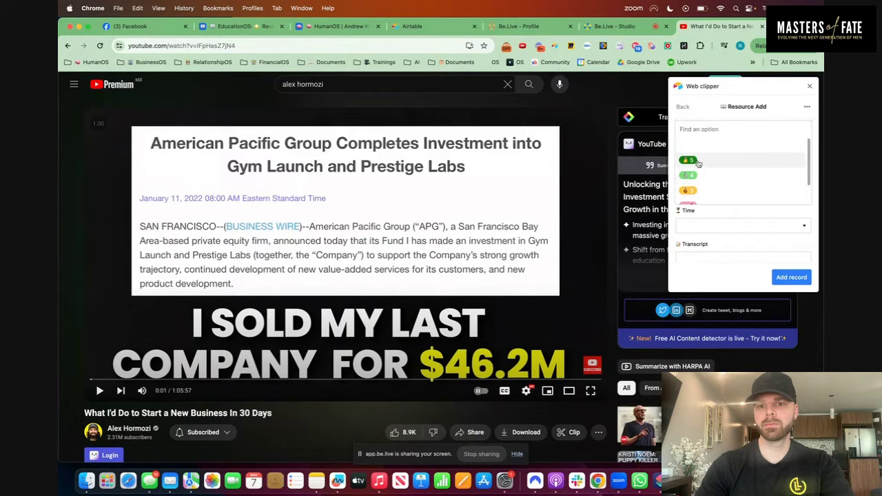
click(703, 176)
click(708, 226)
scroll(714, 200, down, 2)
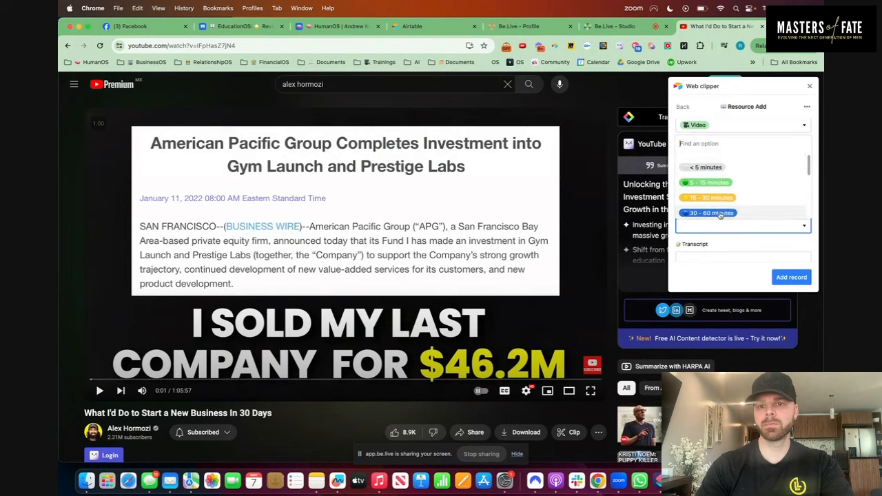
click(713, 196)
click(789, 275)
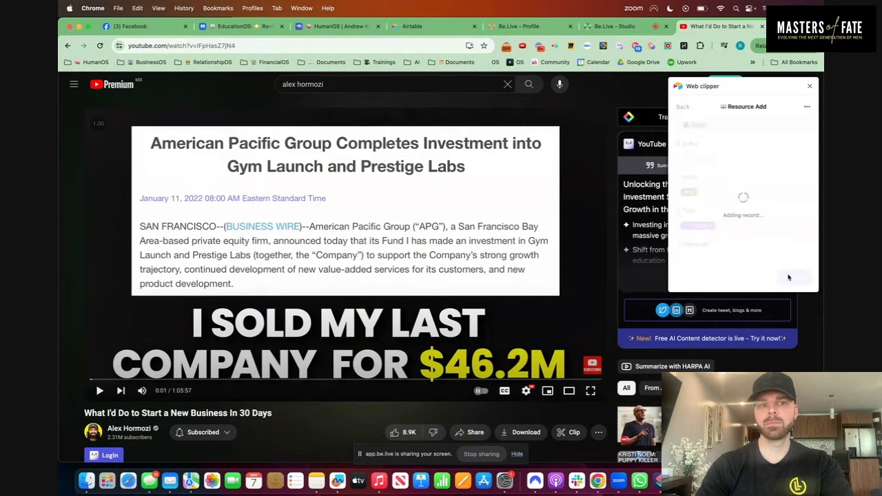
View the clipped video's record in the HumanOS Knowledge table, and view the EducationOS Review Now page.
click(335, 27)
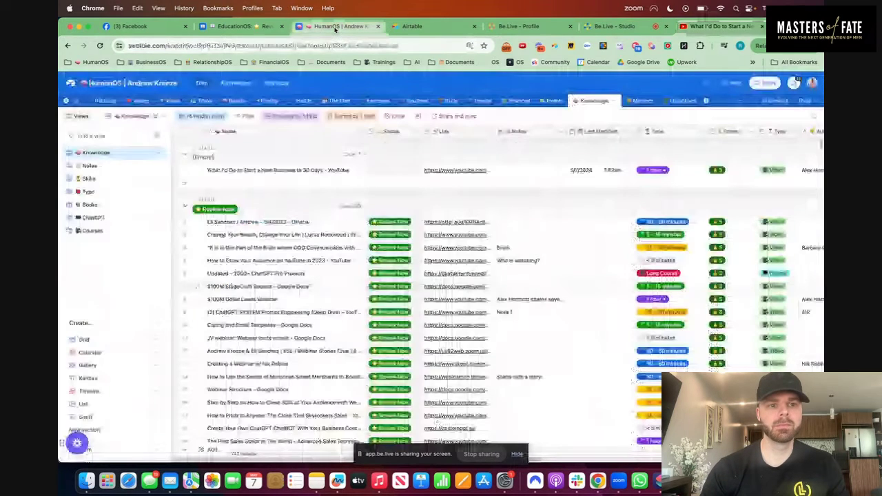
click(198, 170)
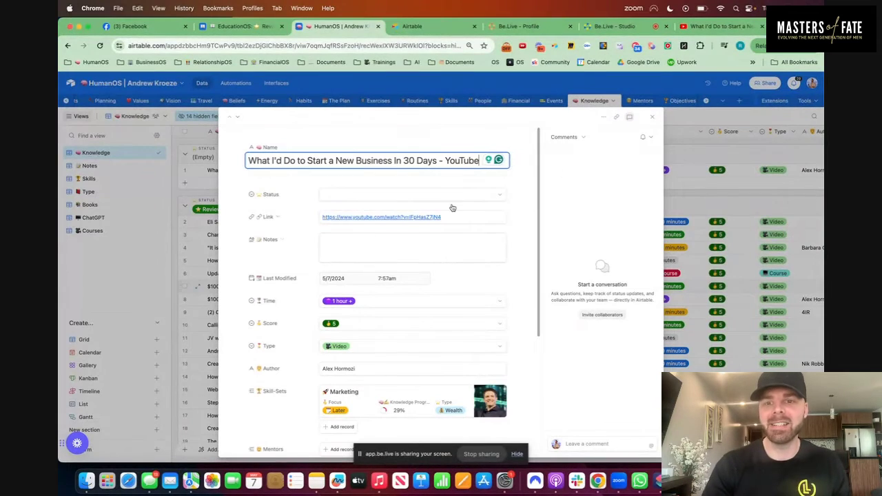
key(Escape)
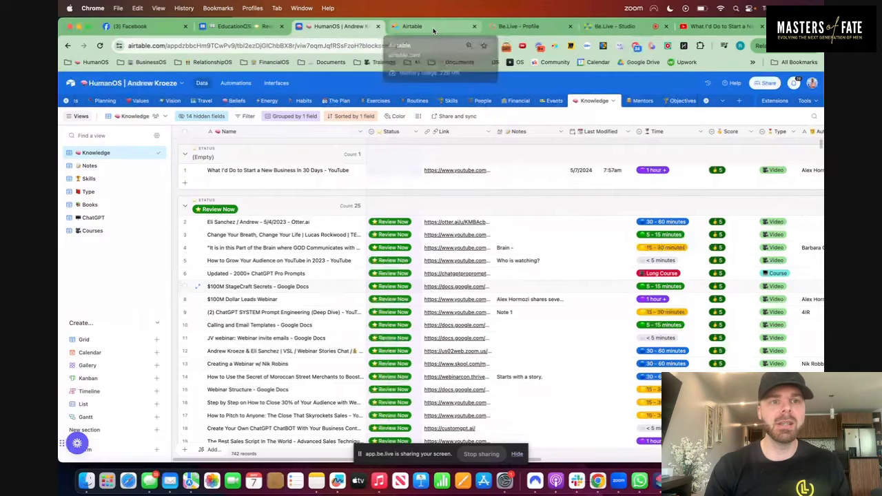
click(234, 26)
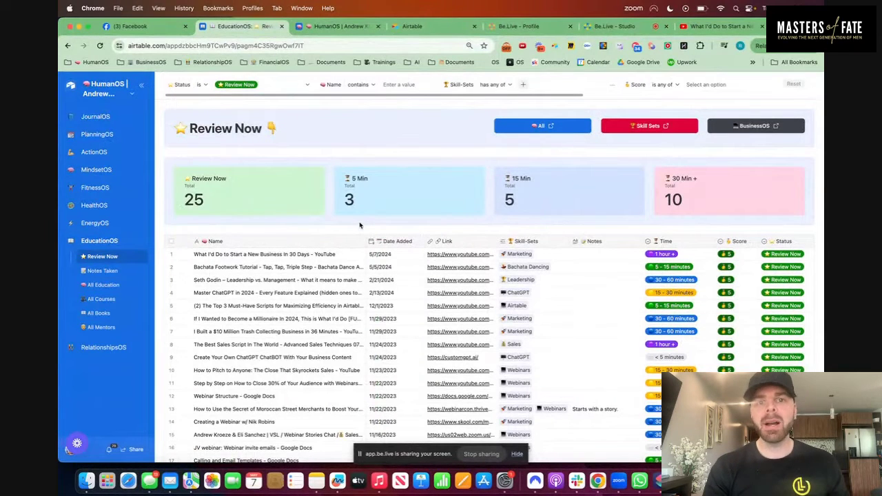
Create a new base from scratch in the first listed workspace from the Airtable home page.
click(435, 29)
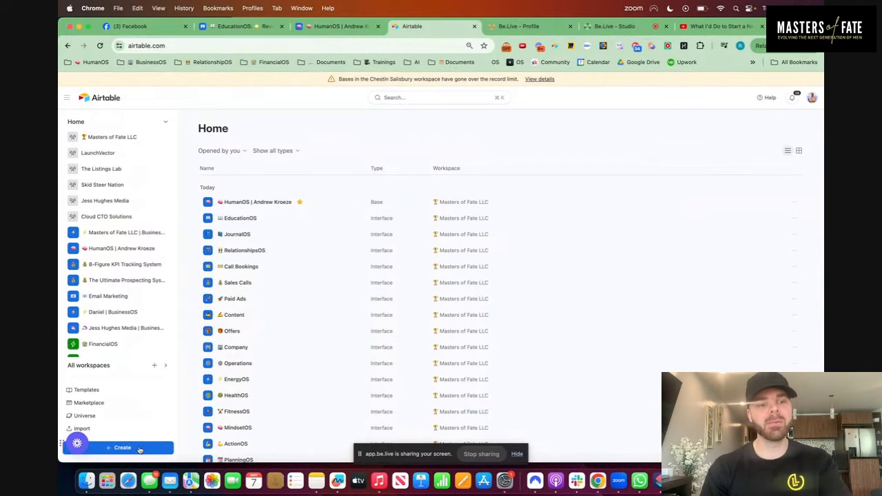
click(139, 448)
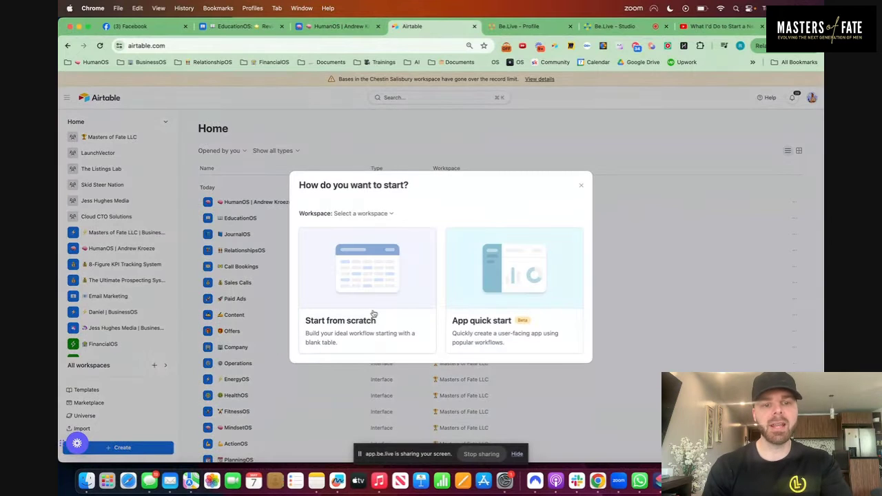
click(383, 288)
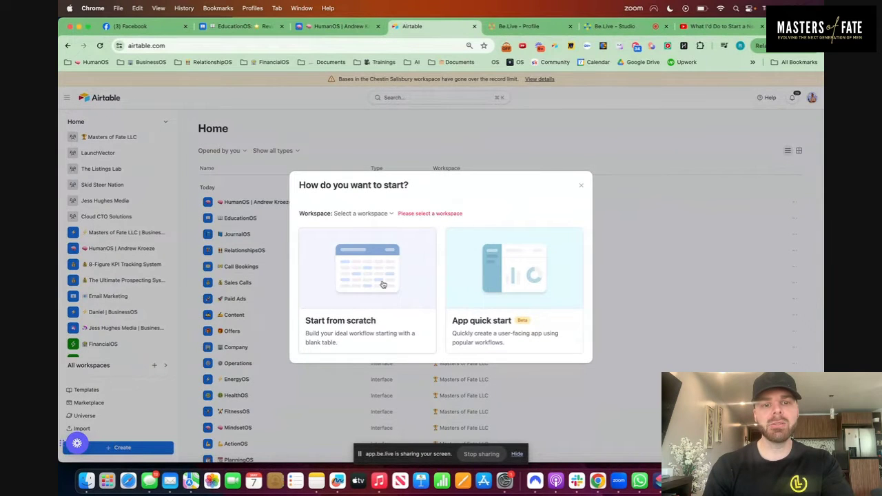
click(374, 214)
click(364, 233)
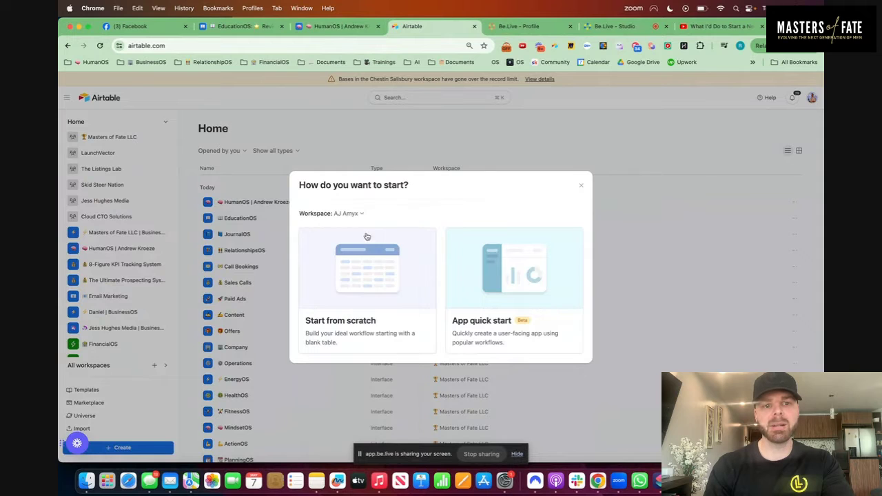
click(398, 303)
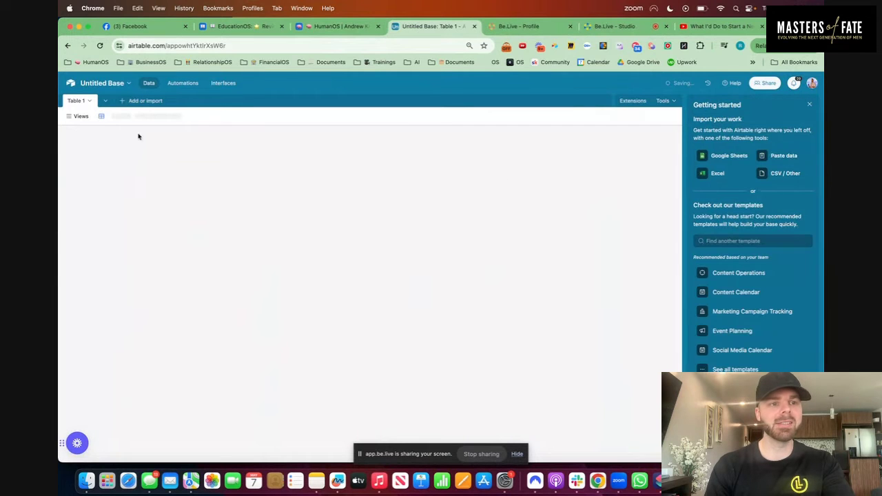
Look over the options of Table 1, dismiss the Getting started guide and briefly view the base's extensions area.
click(90, 102)
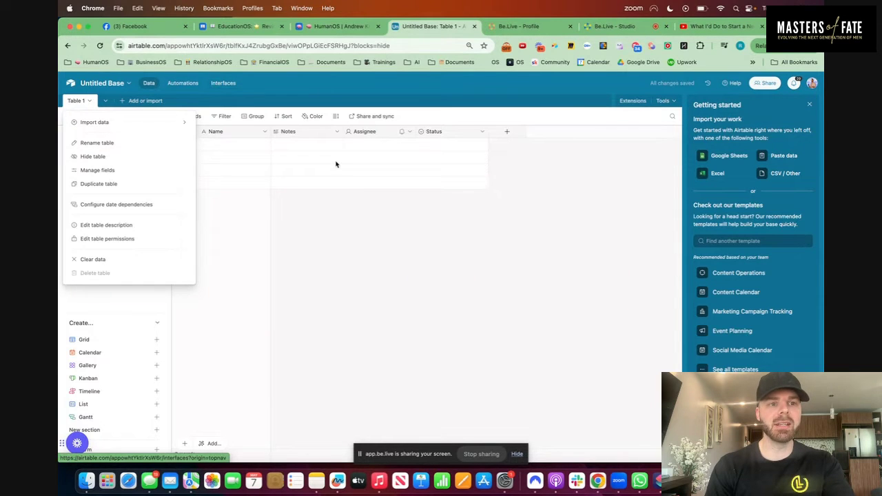
click(482, 294)
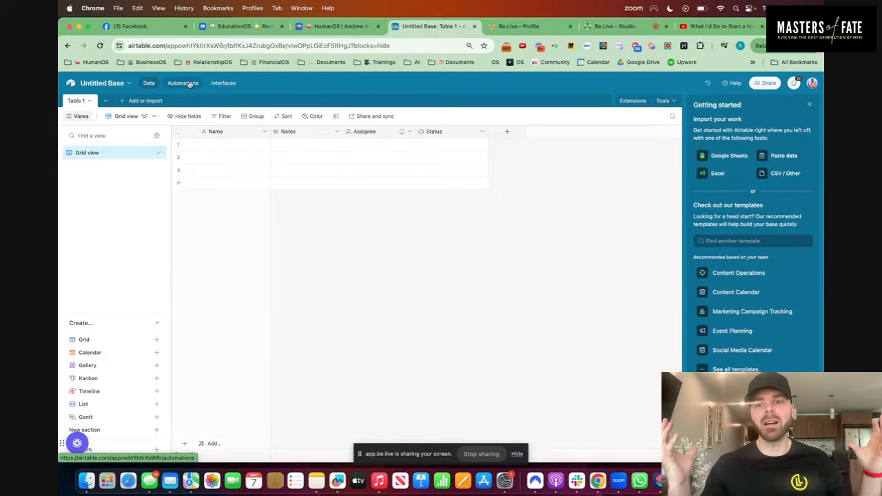
click(810, 106)
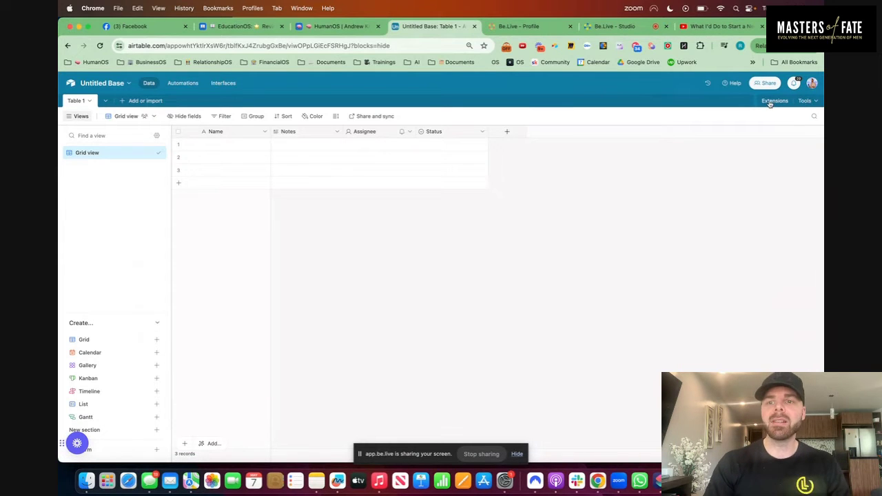
click(772, 101)
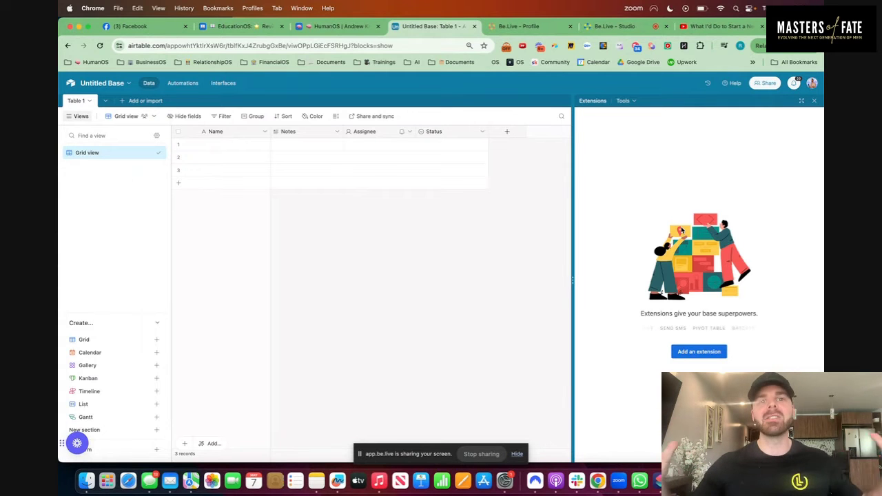
click(814, 100)
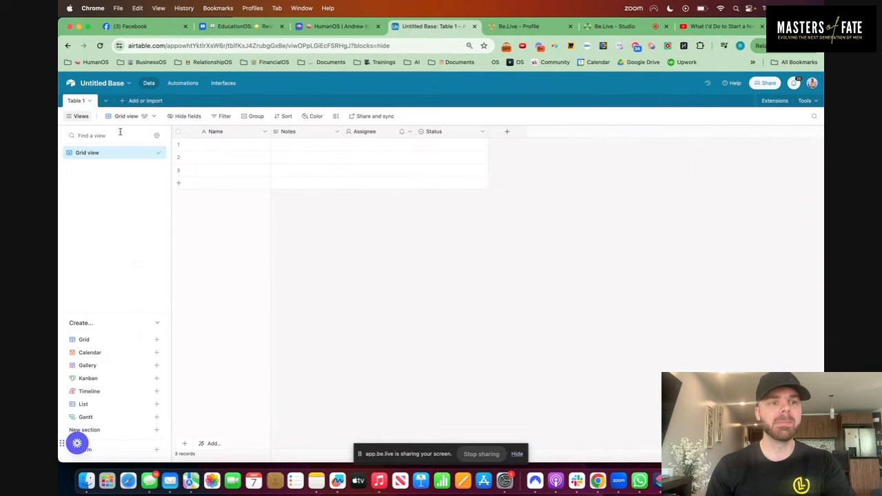
Rename Table 1 as "My Second Brain".
click(89, 102)
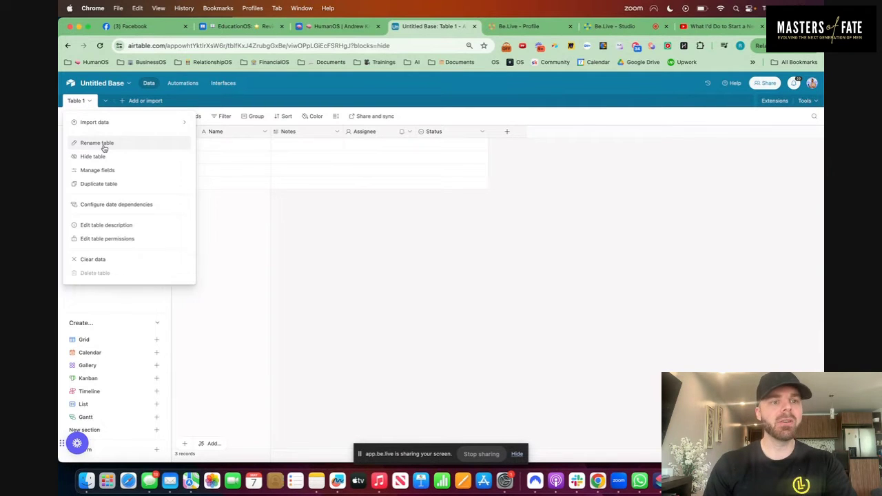
click(97, 143)
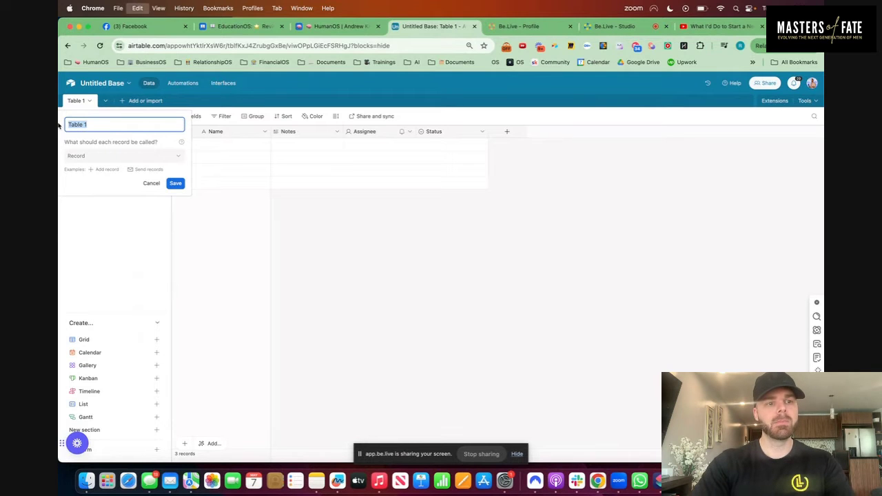
text(My Second Brain)
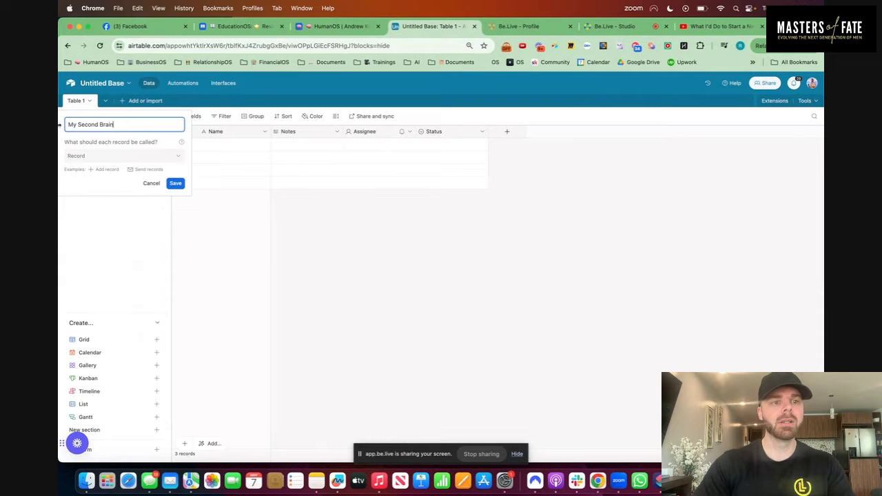
click(175, 185)
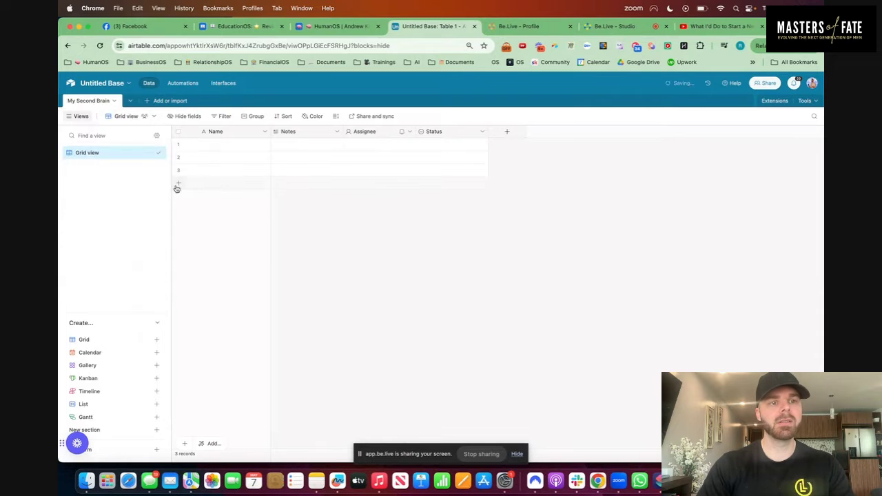
Rename the base as "🧠 My Second Brain", including the brain emoji, and set its colour to bright purple.
key(ctrl+super+space)
click(128, 84)
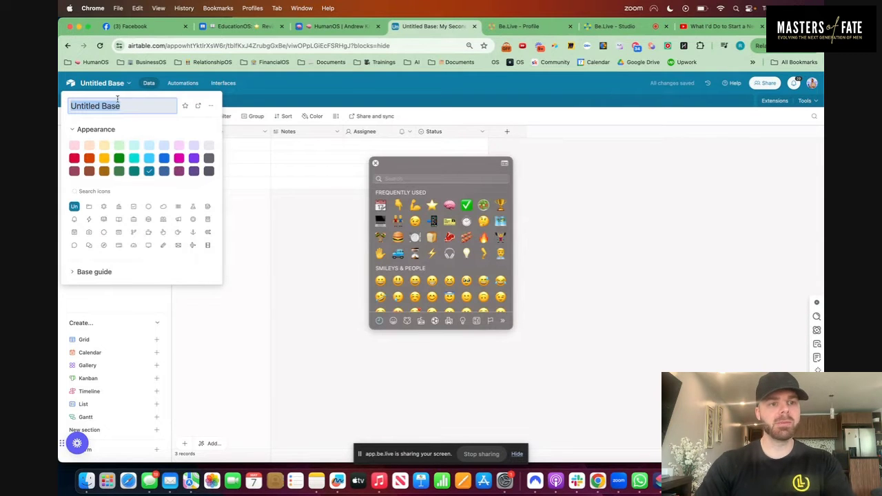
click(376, 164)
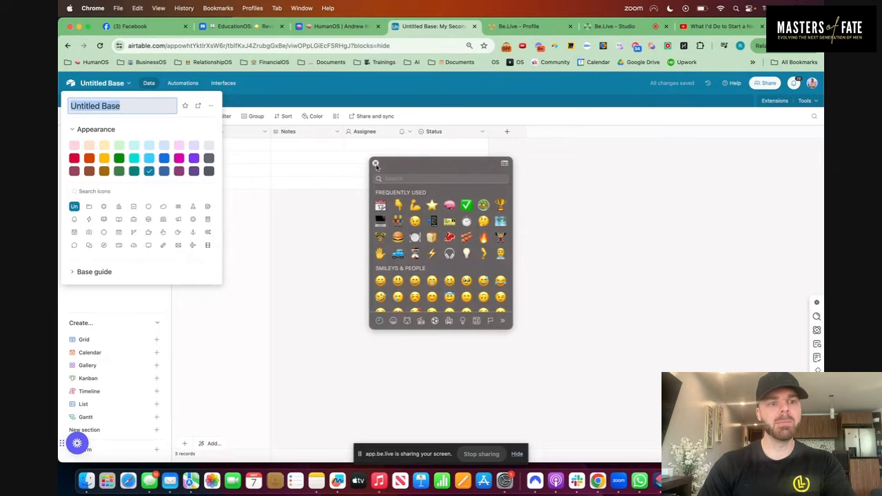
double_click(111, 105)
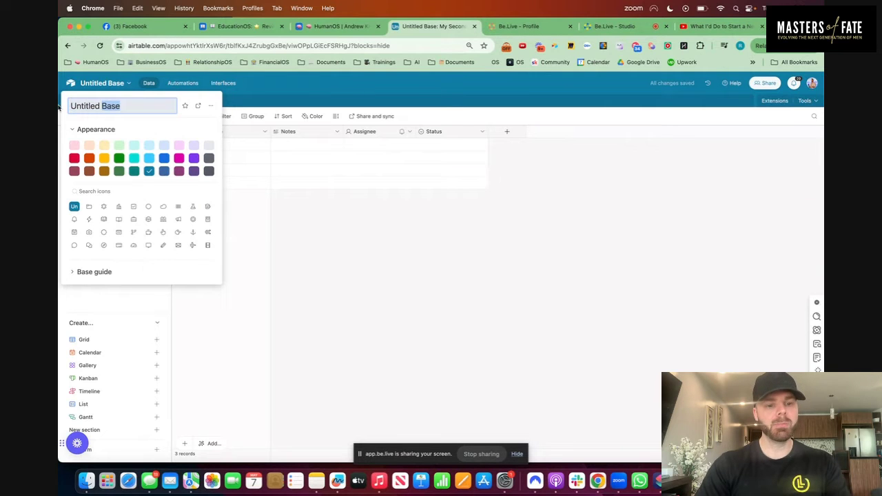
click(143, 110)
drag(127, 104, 71, 103)
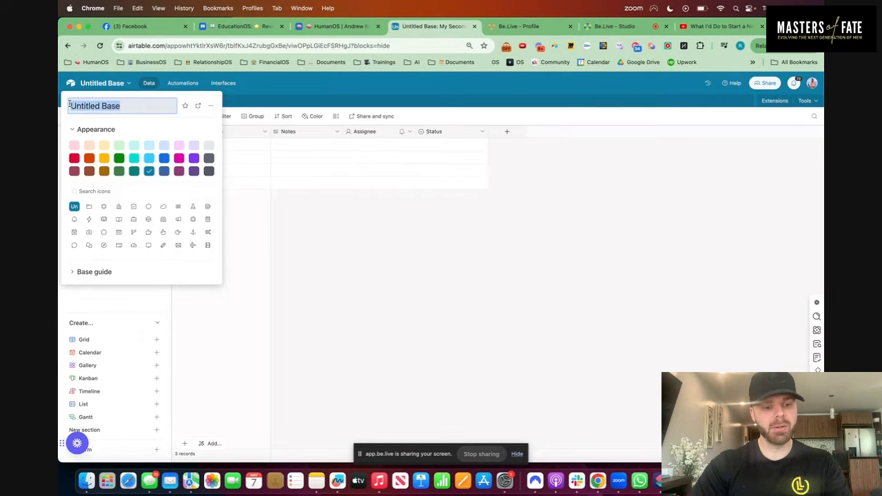
key(ctrl+super+space)
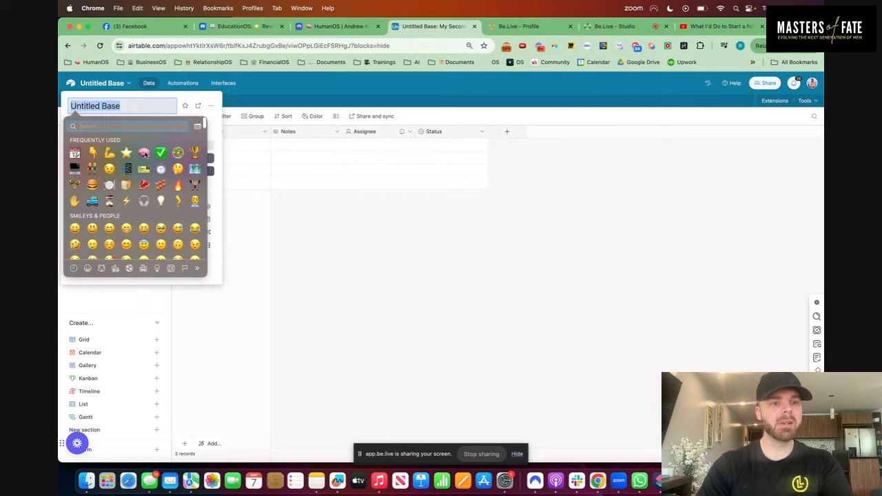
click(144, 152)
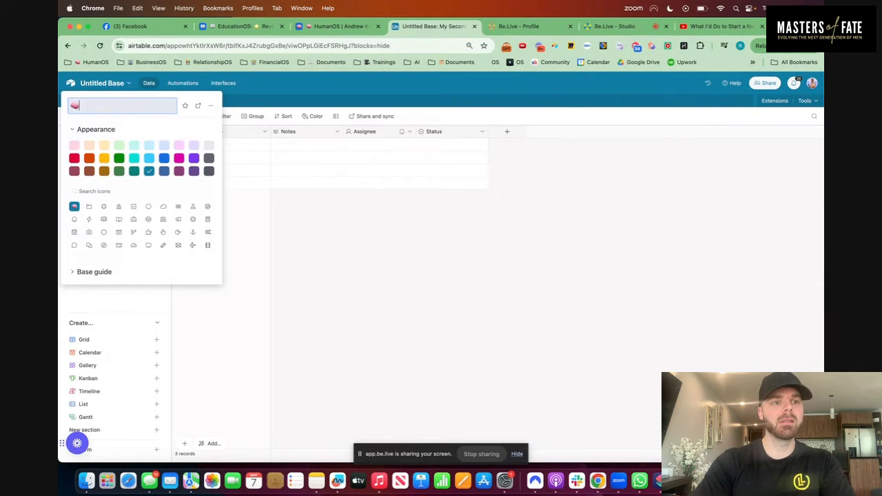
text(My S)
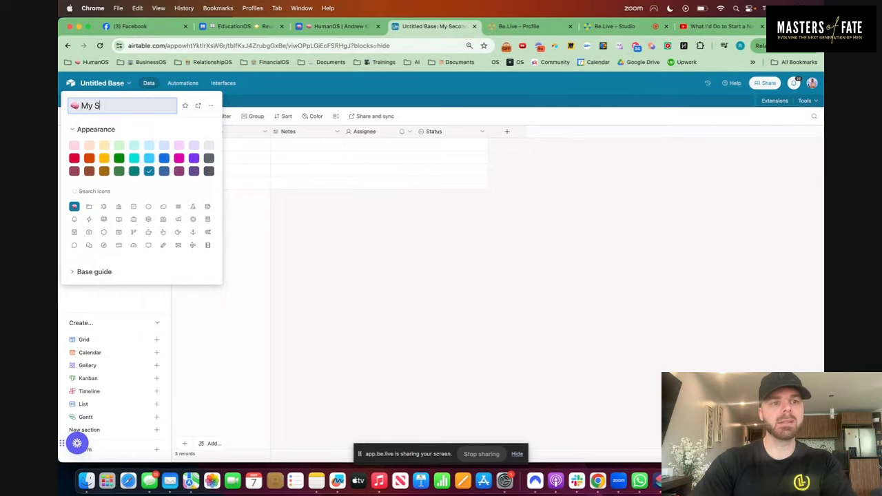
text(econd Brain)
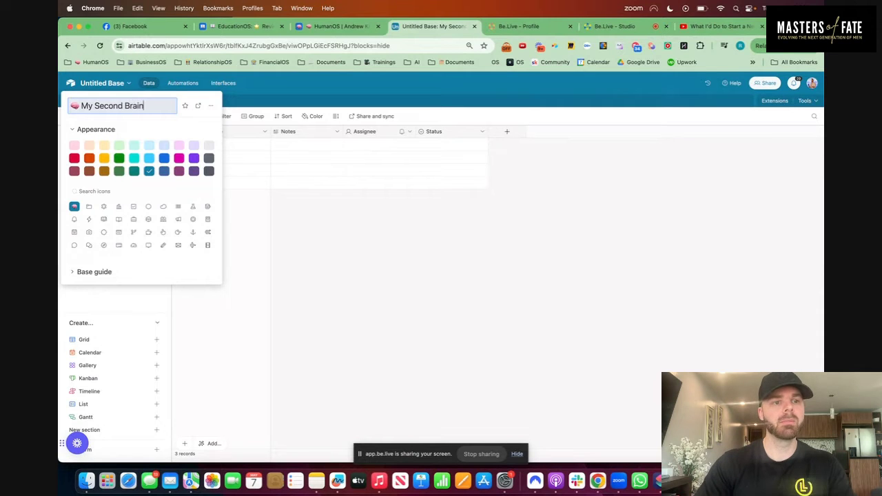
click(194, 158)
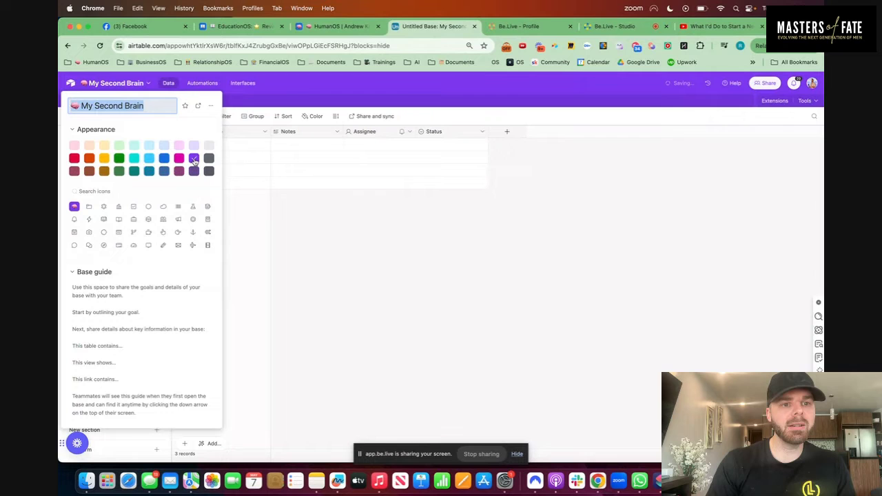
click(366, 251)
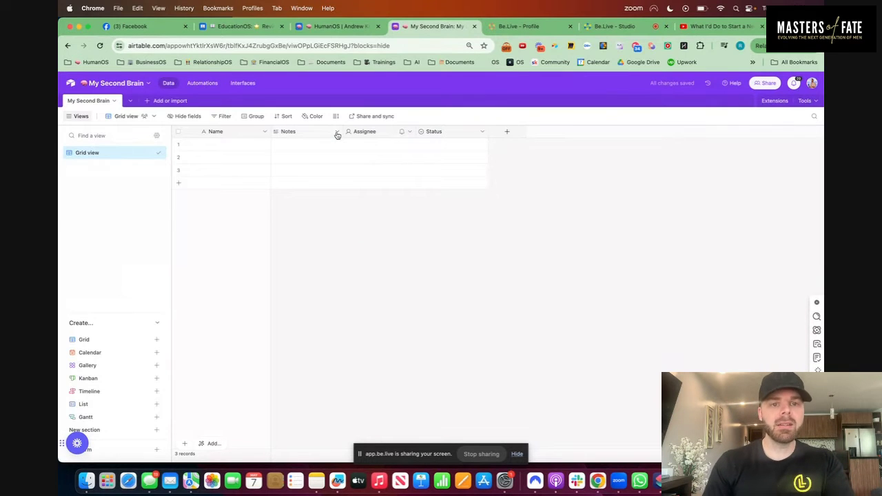
Delete the Notes, Assignee and Status fields from the My Second Brain table.
click(337, 133)
click(326, 363)
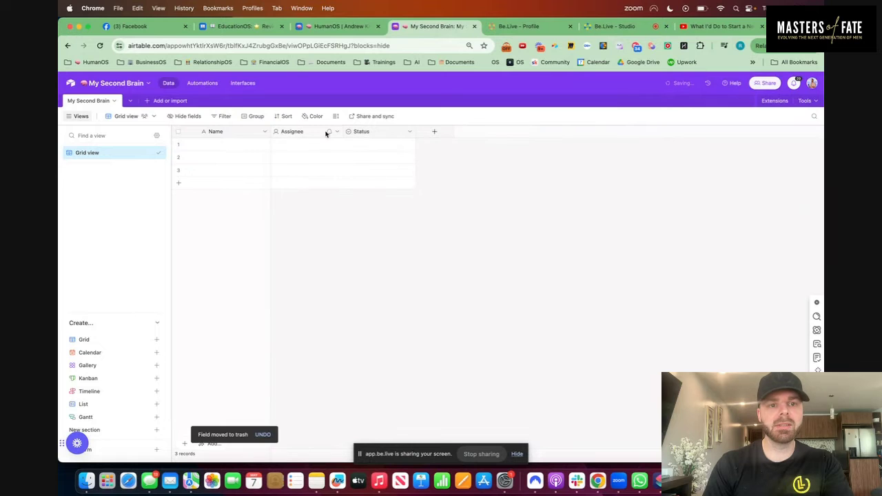
click(336, 132)
click(325, 363)
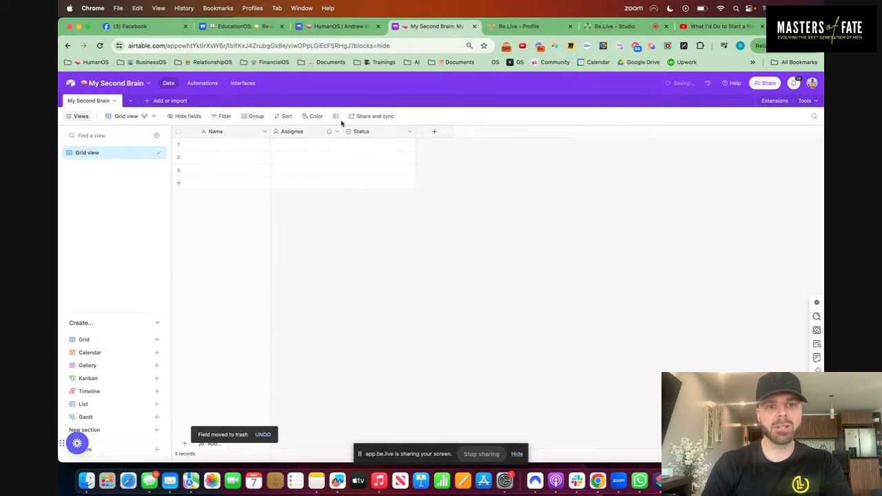
click(338, 132)
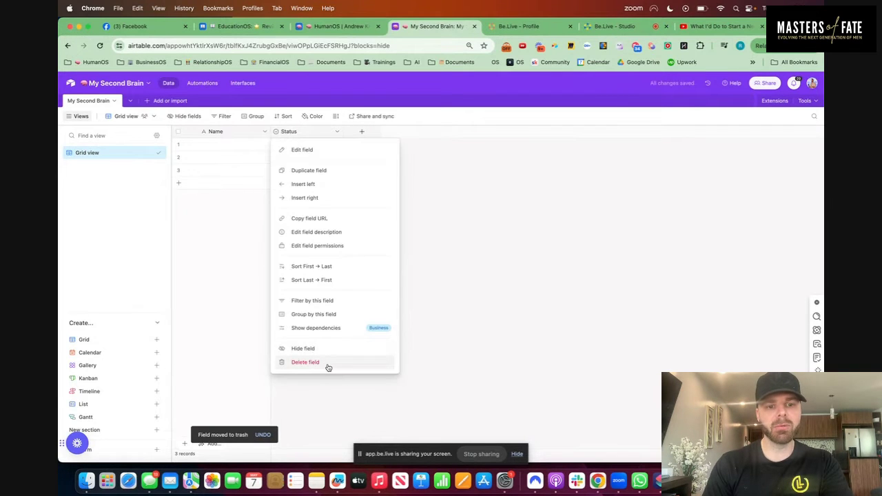
click(328, 365)
Add the brain emoji to the front of the My Second Brain table's name and save it.
click(116, 102)
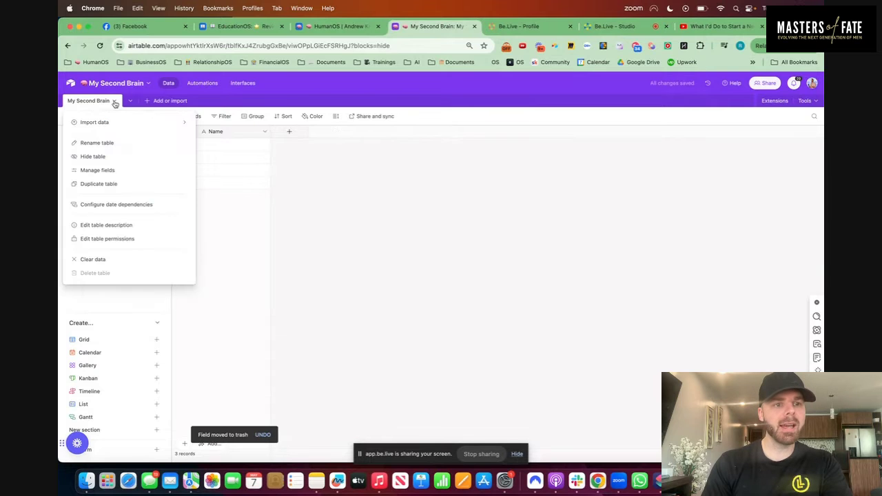
click(115, 143)
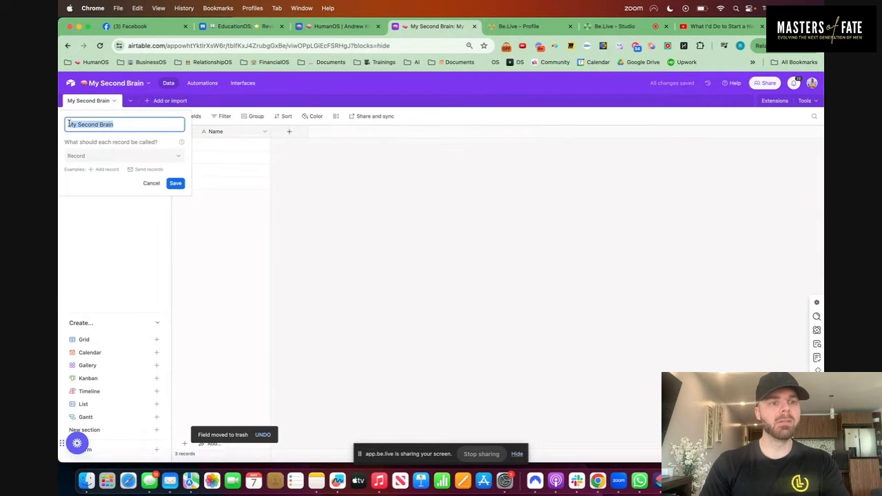
key(Left)
key(ctrl+super+space)
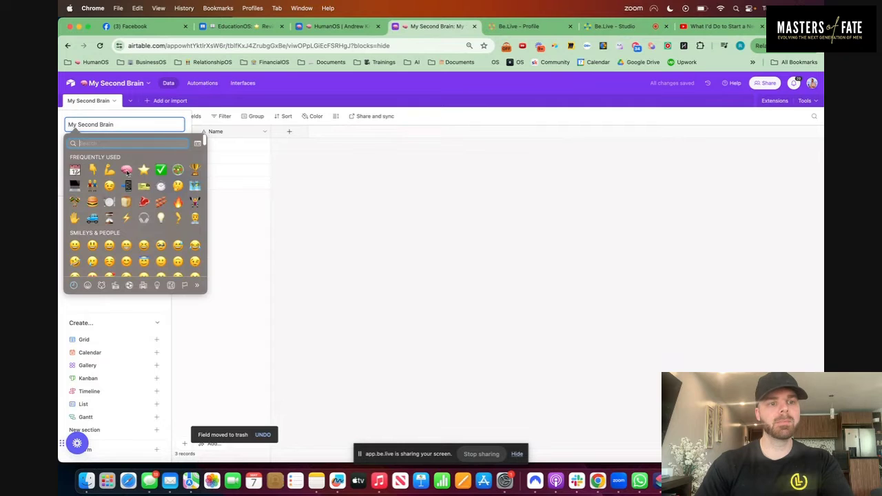
click(127, 173)
click(174, 182)
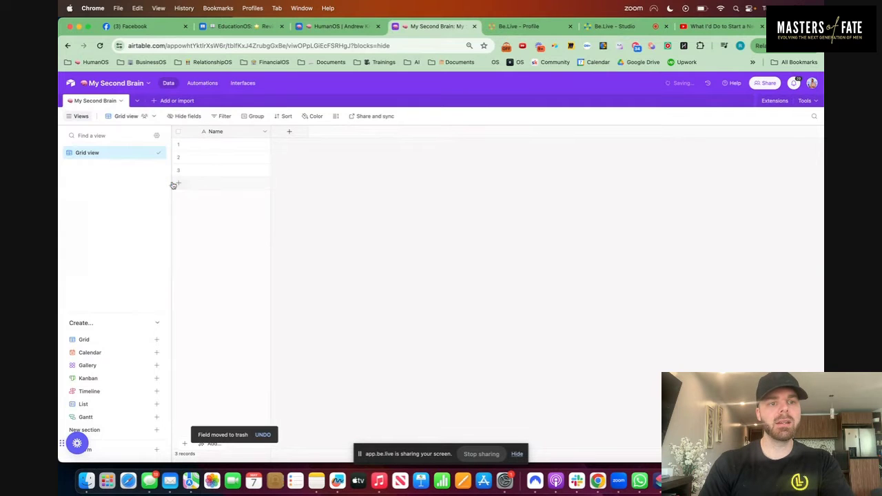
Rename the primary Name field as "📖 Title", including the open book emoji.
click(264, 132)
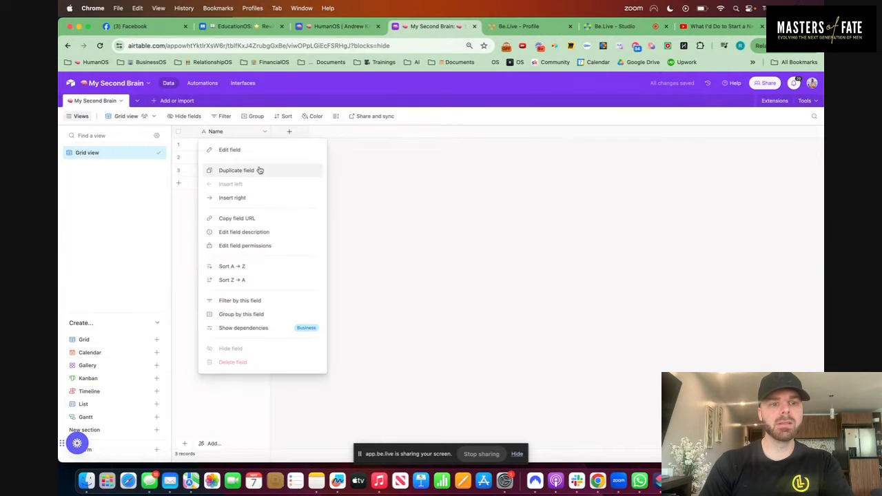
click(246, 150)
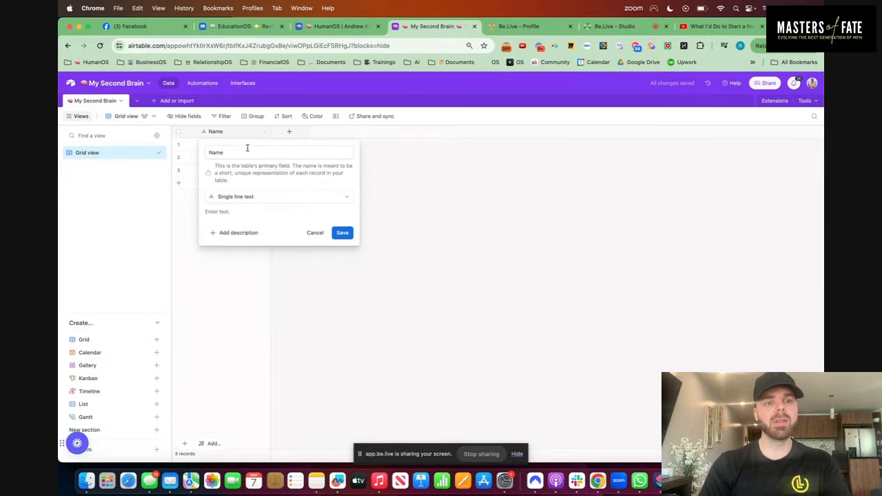
click(242, 152)
key(ctrl+super+space)
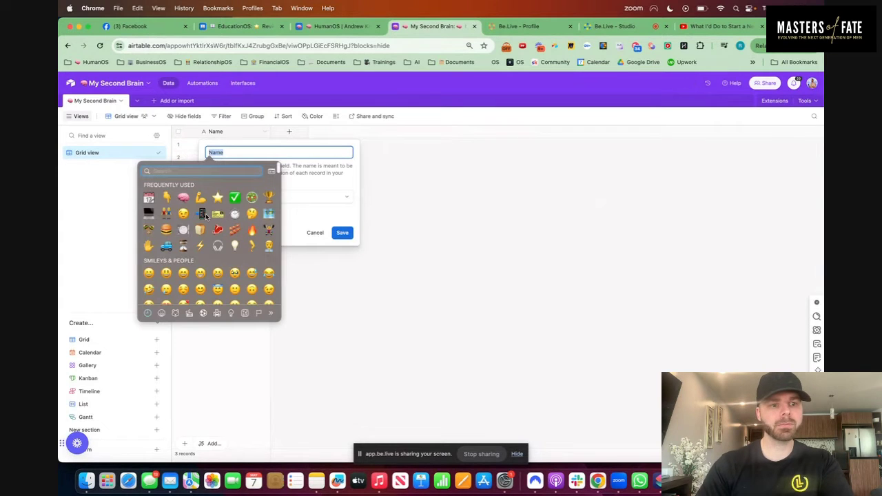
text(book)
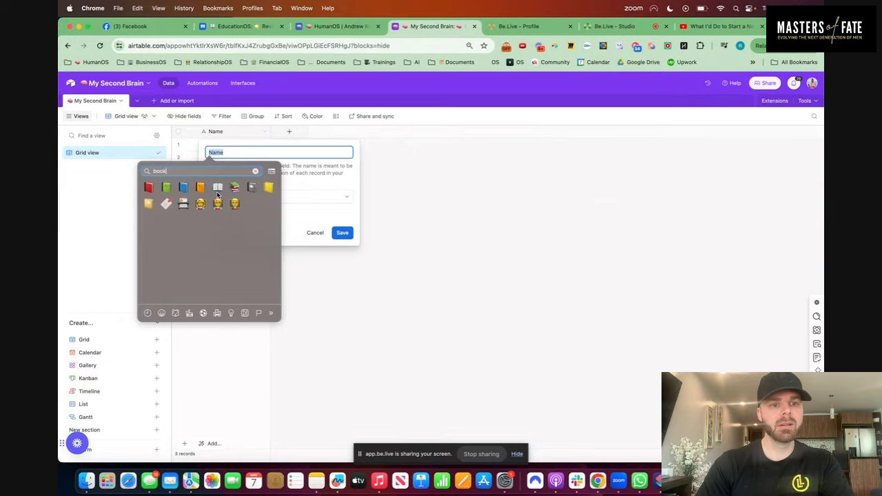
click(218, 188)
text(Tit)
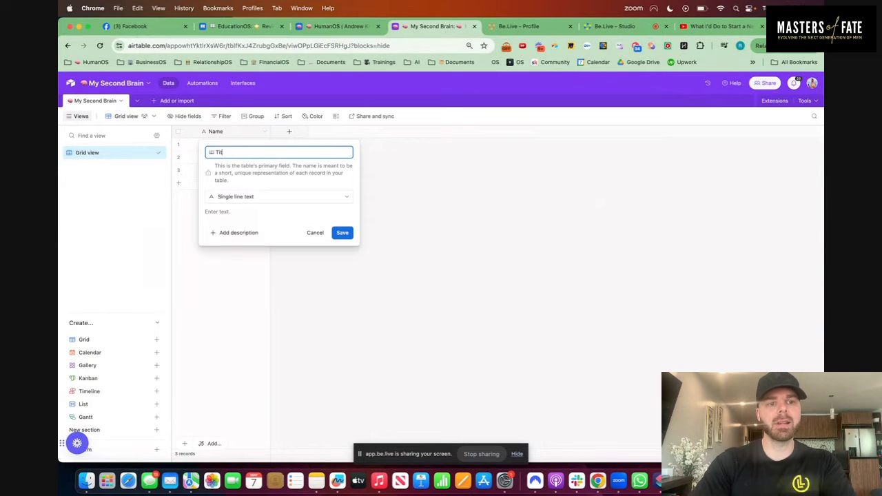
text(le)
click(343, 232)
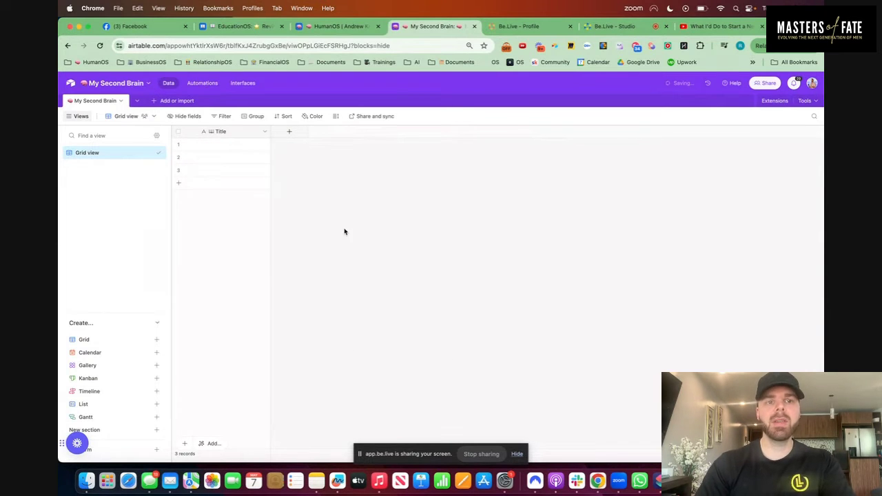
Copy a Review Now status cell from the Knowledge table of the HumanOS base and return to the My Second Brain base.
click(351, 27)
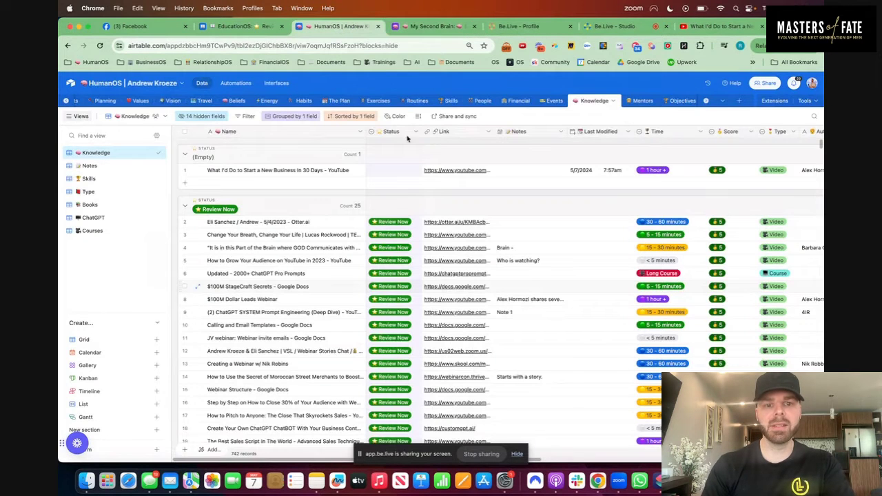
click(404, 222)
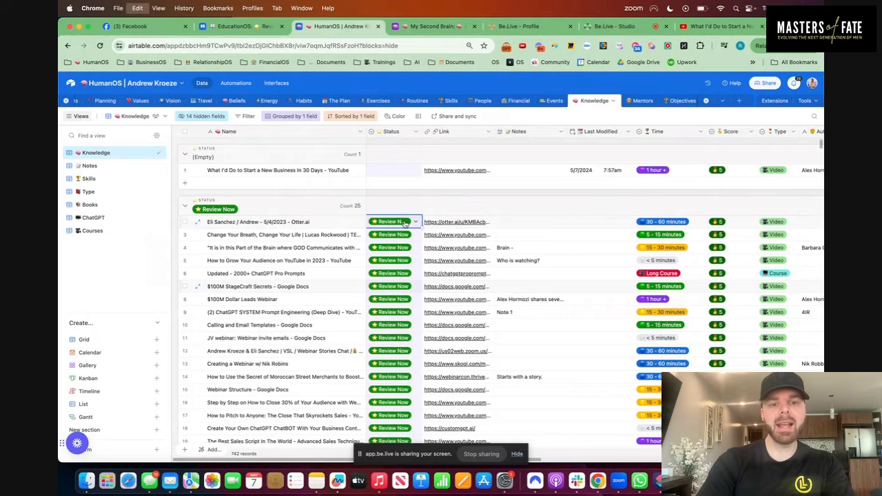
key(super+c)
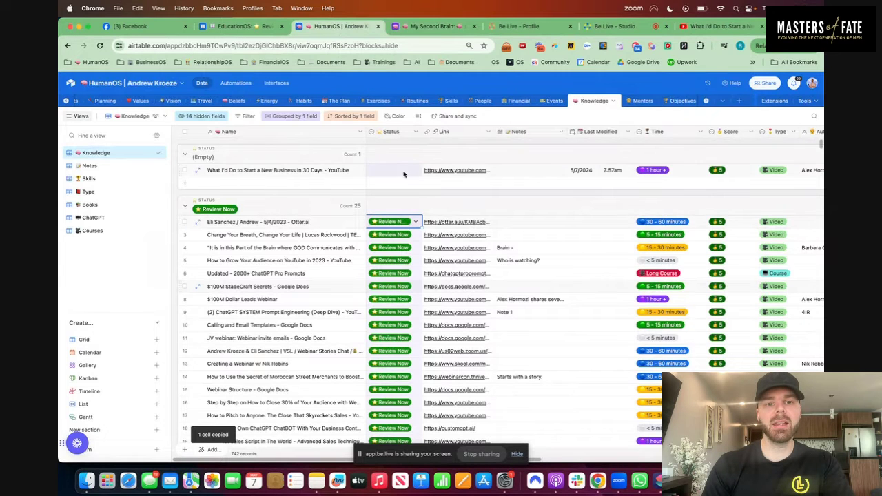
click(238, 27)
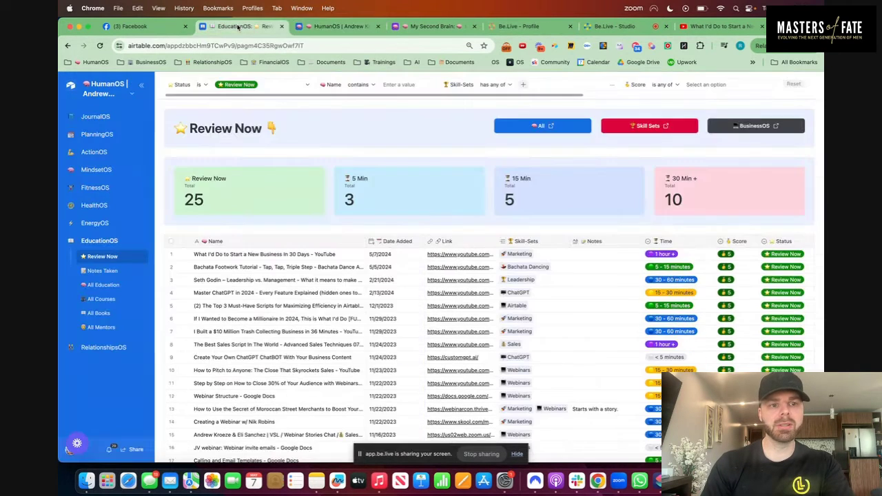
click(437, 26)
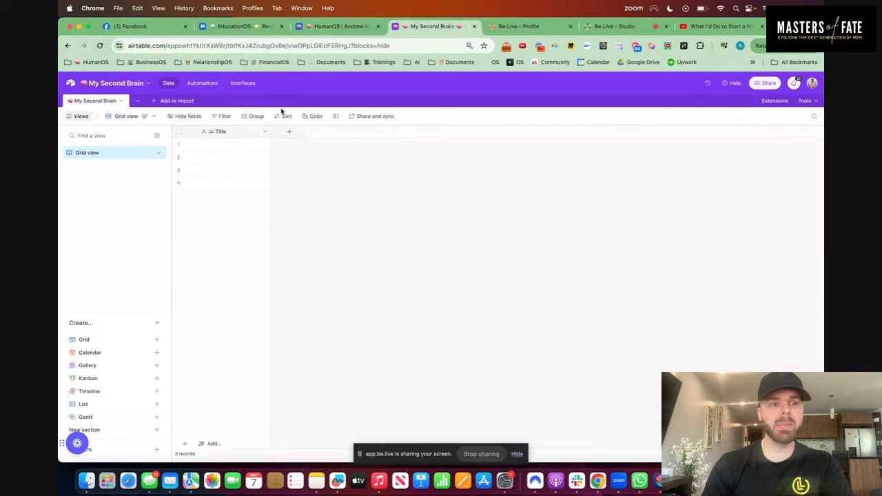
Add a single line text field named "🚀 Statu", with the rocket emoji, after the Title field.
click(289, 131)
key(ctrl+super+space)
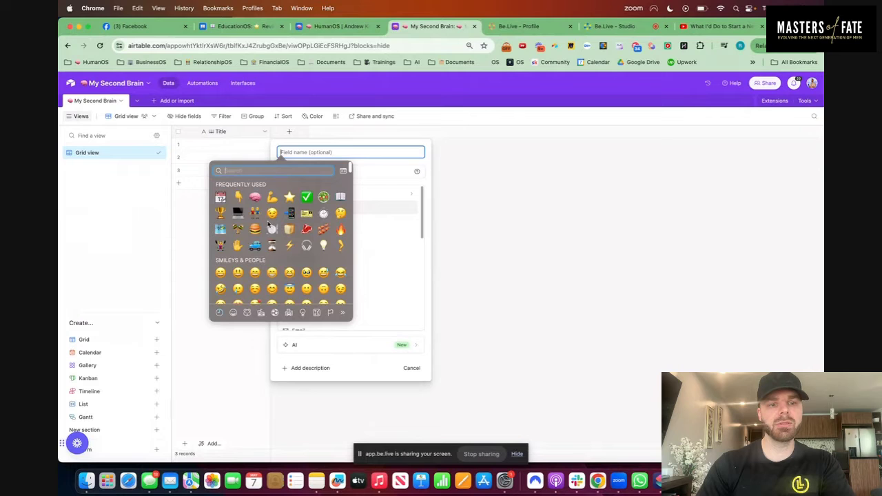
text(rock)
click(218, 204)
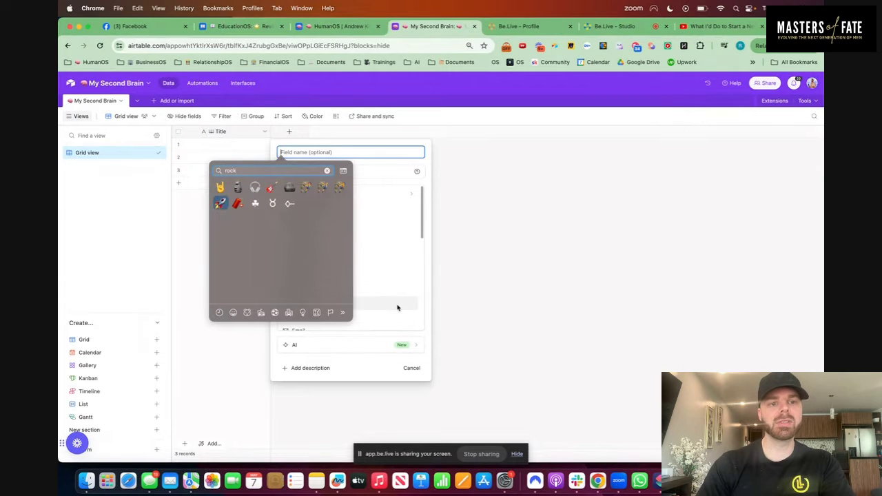
text(Statu)
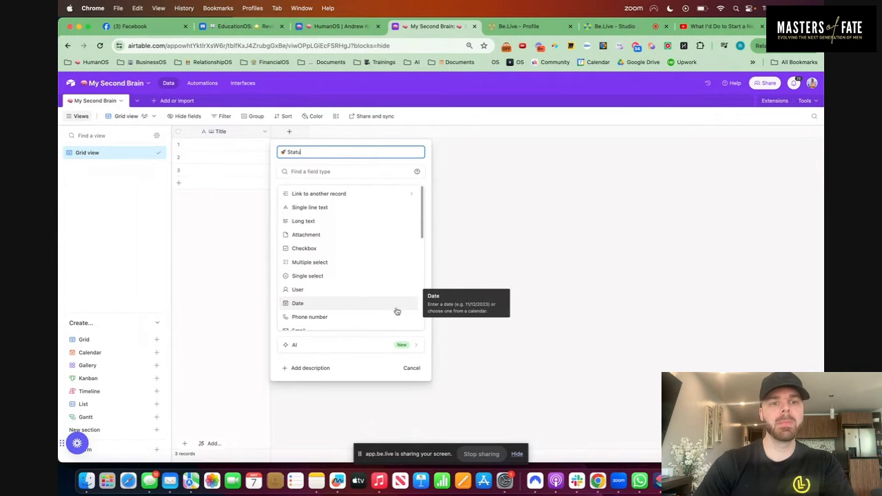
click(336, 208)
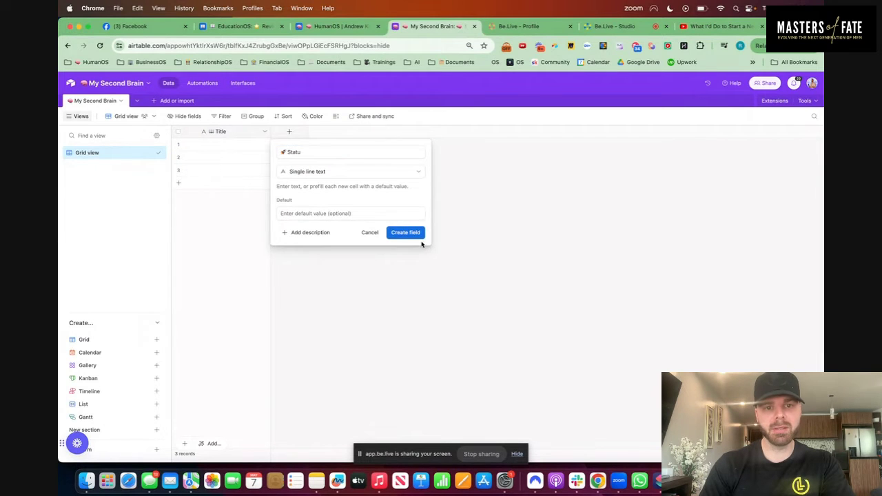
click(416, 234)
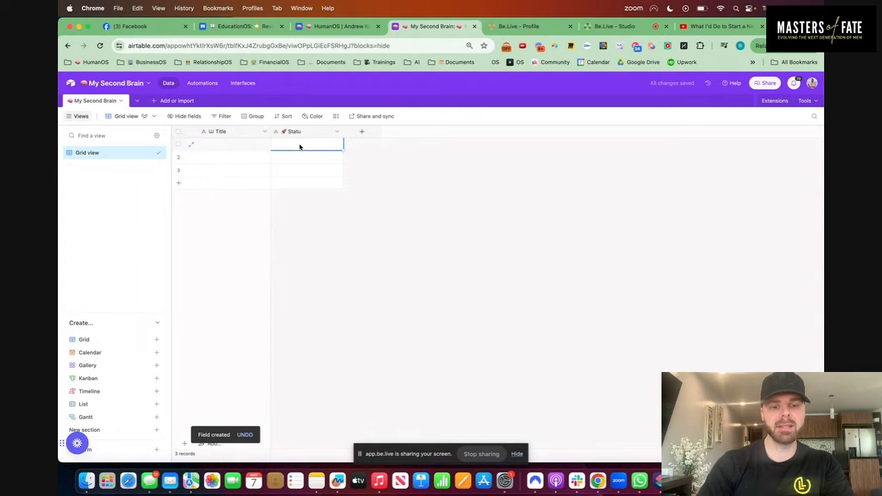
Paste the copied status into the first record's new field and rename that field as "🚀 Status".
key(super+v)
click(337, 131)
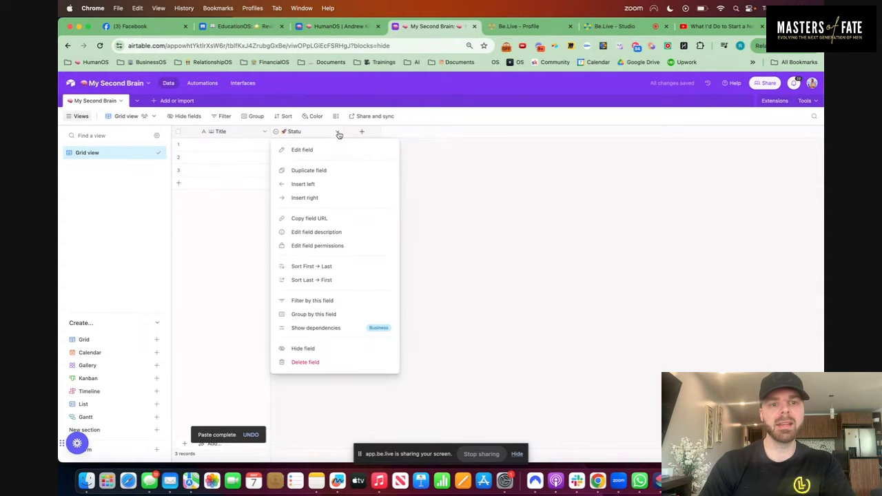
click(325, 150)
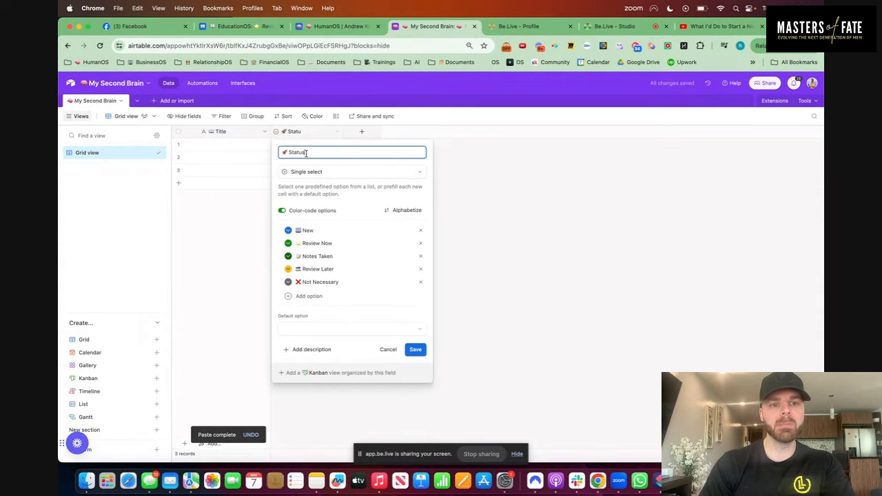
click(416, 351)
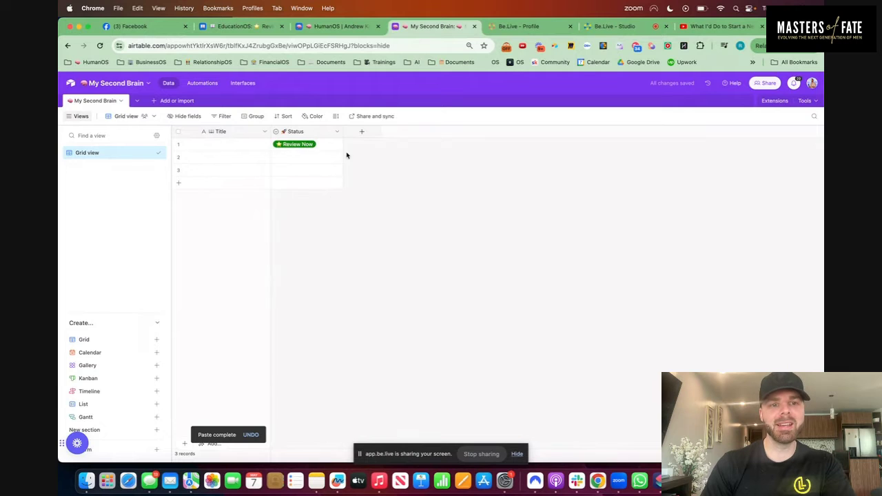
Examine the first record's Status options, the fields of the HumanOS Knowledge table and the Review Now page.
click(317, 146)
click(319, 146)
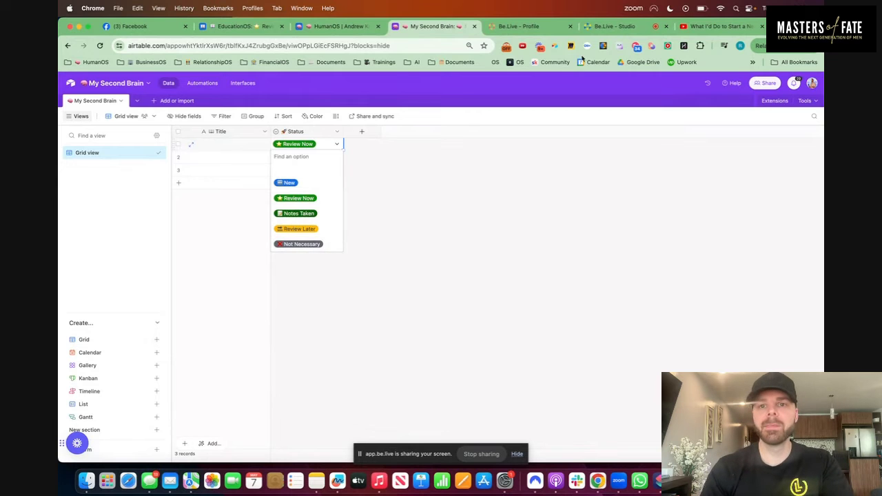
click(341, 26)
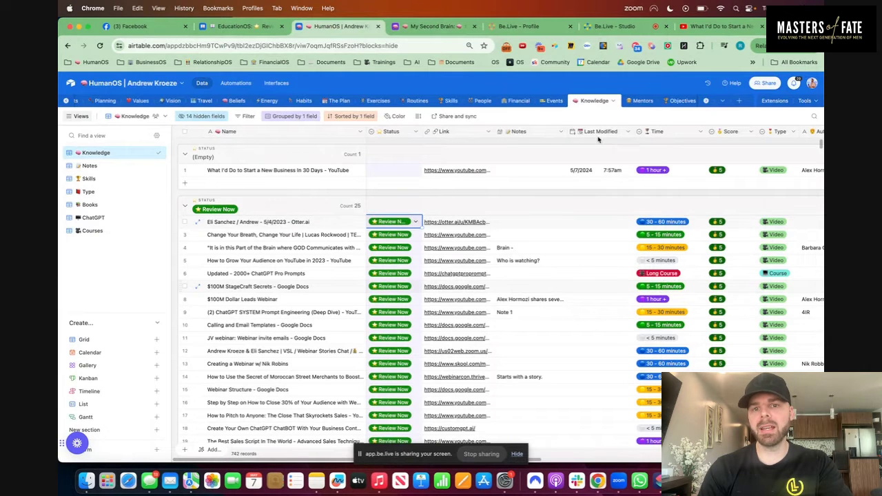
click(246, 26)
Return to the My Second Brain base and add a URL field named "🔗 Link", including the link emoji.
click(441, 28)
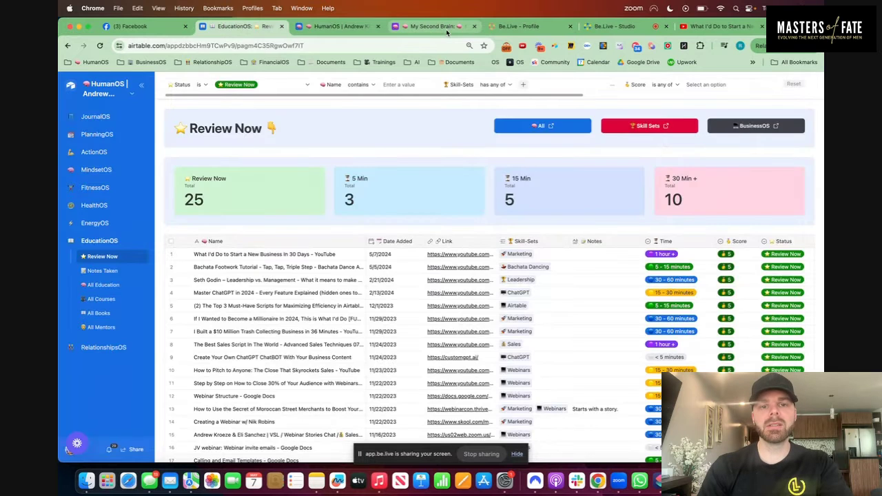
click(360, 133)
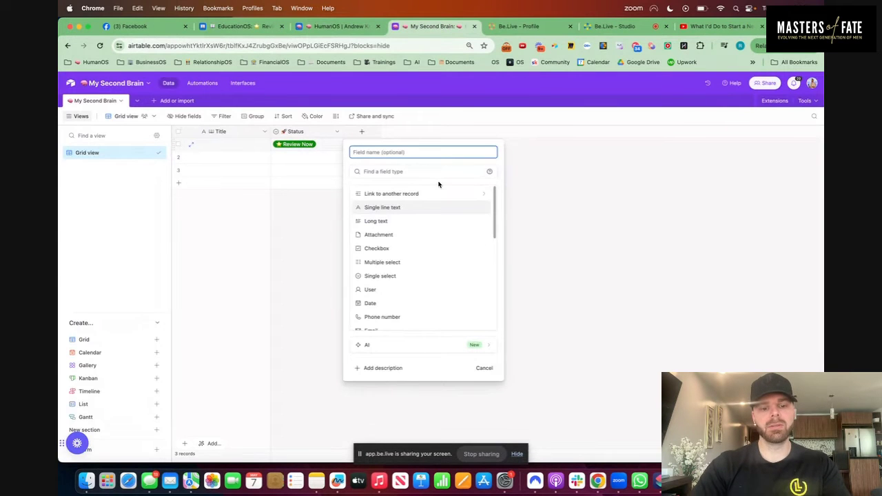
key(ctrl+super+space)
text(lin)
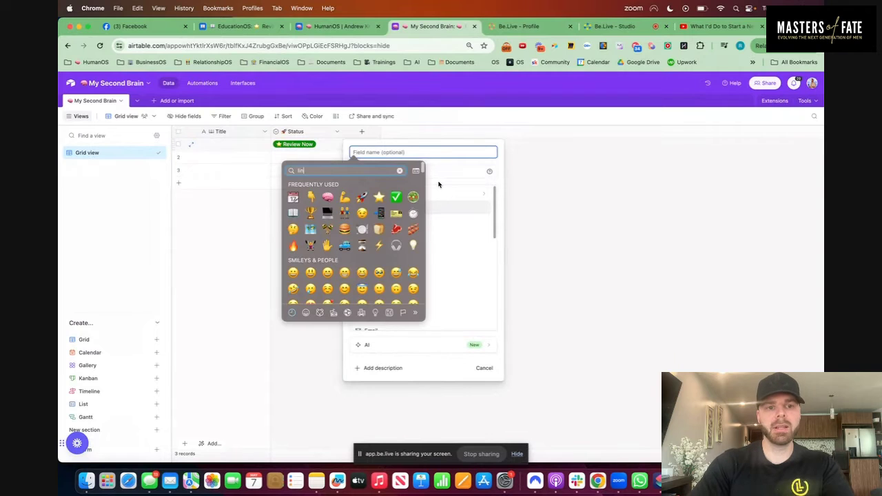
text(k)
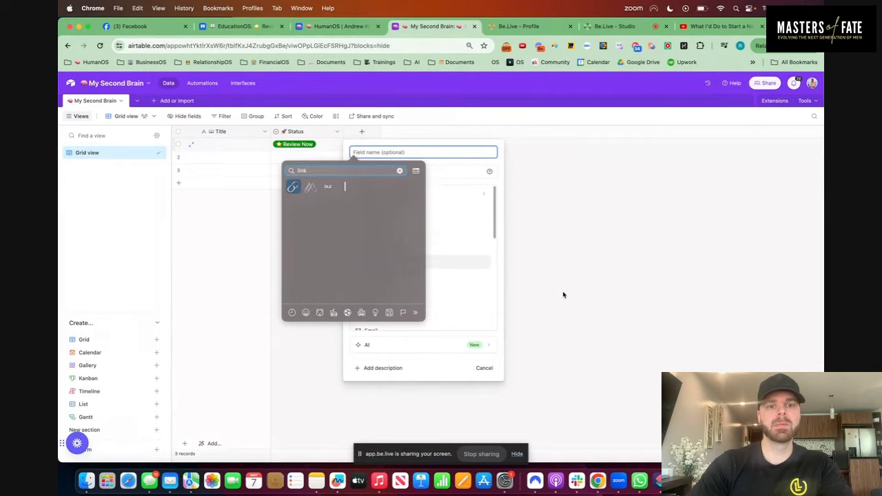
key(Escape)
text(Link)
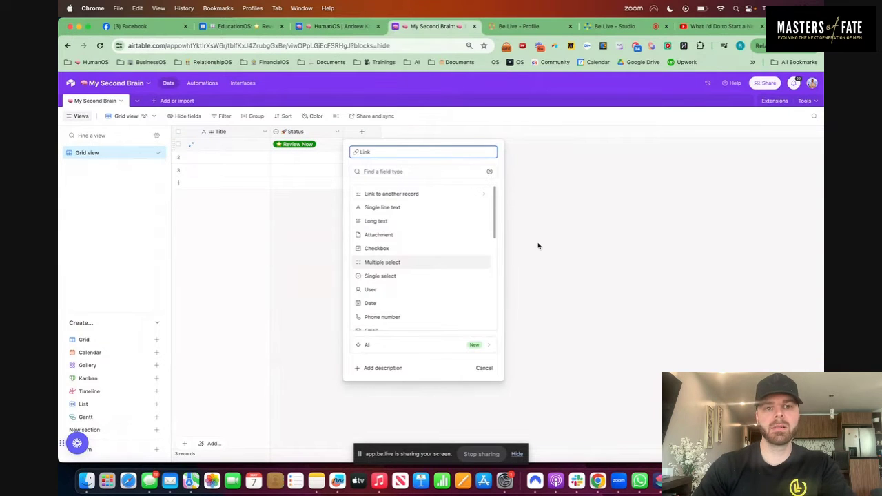
click(425, 172)
text(url)
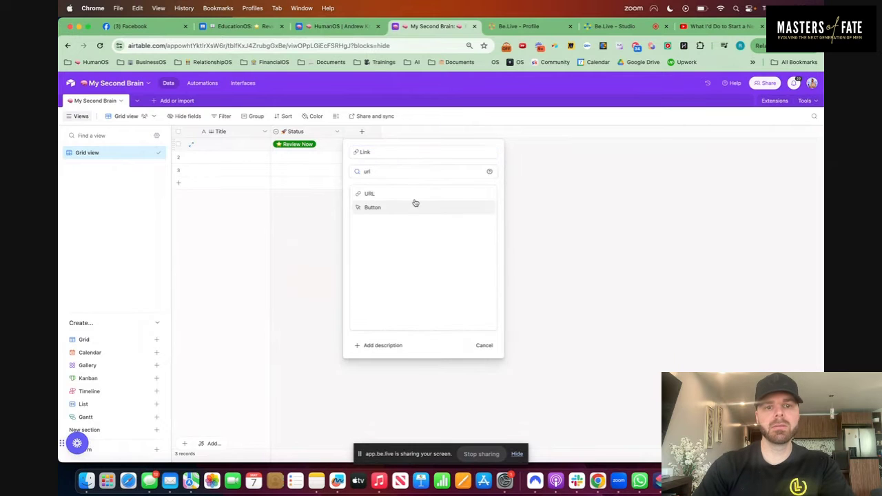
click(413, 193)
click(484, 215)
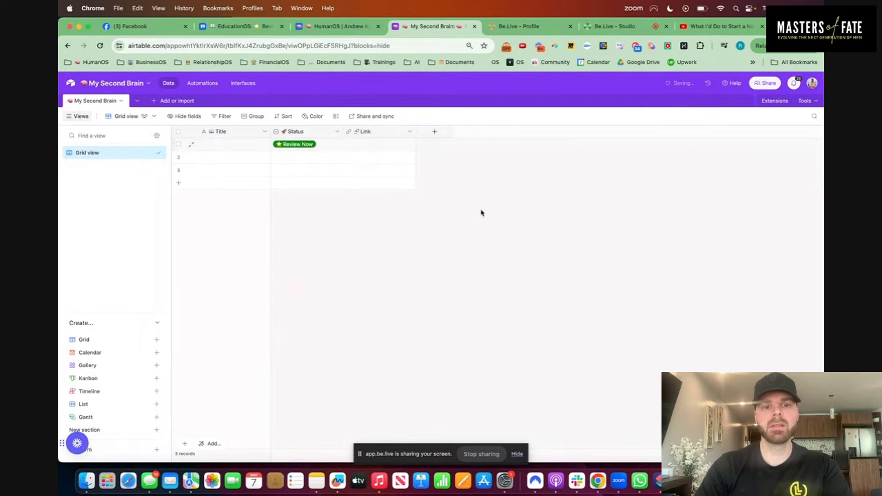
Add a long text field named "✍️ Notes", with the writing hand emoji and rich text formatting enabled, after the Link field.
click(434, 130)
key(ctrl+super+space)
text(writ)
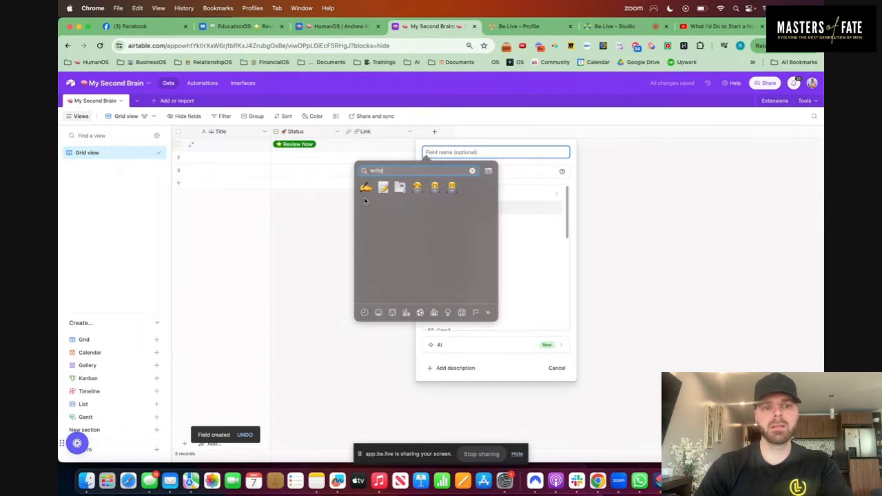
key(Escape)
text(N)
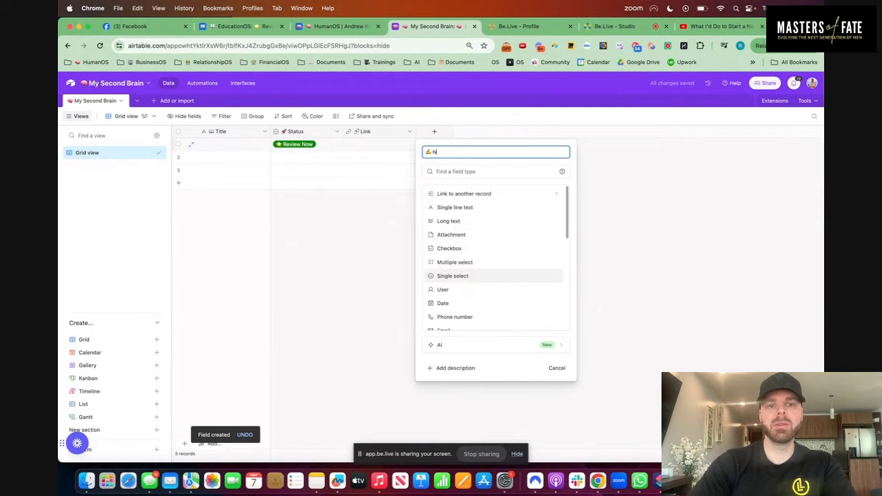
text(otes)
click(488, 221)
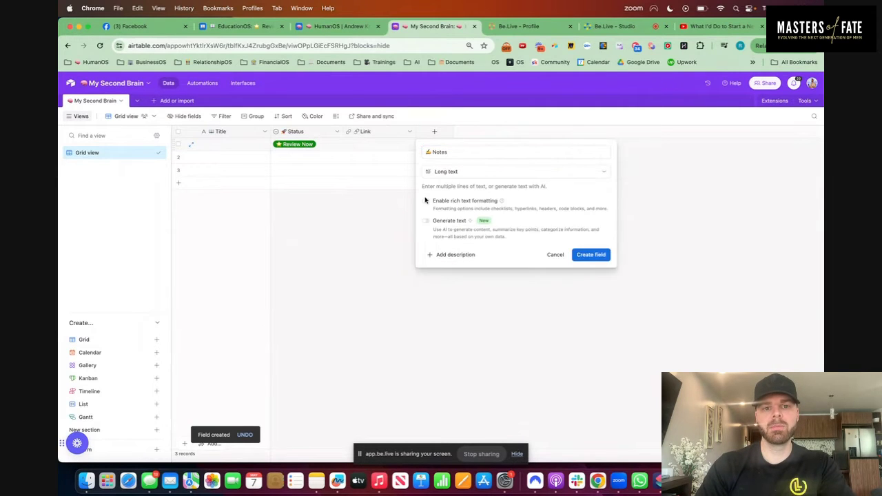
click(427, 204)
click(591, 254)
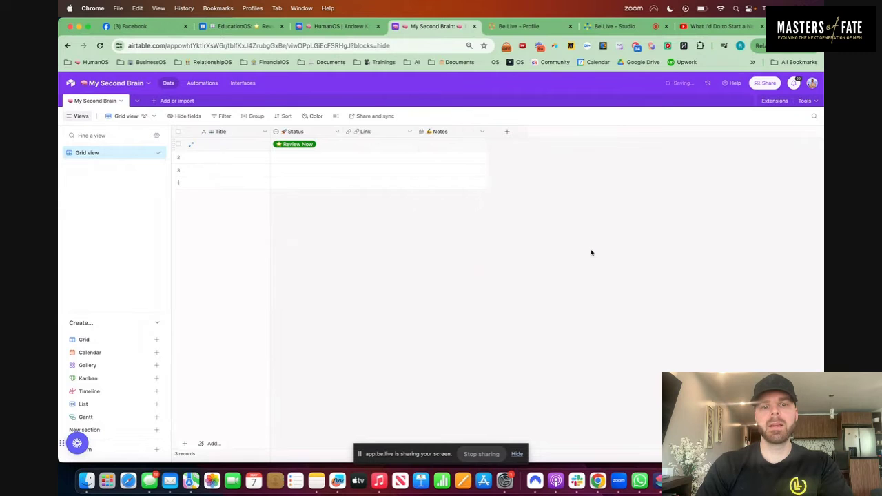
Set up a new field after Notes named "📆 Last Modified", with the calendar emoji, using the Last modified time type.
click(506, 130)
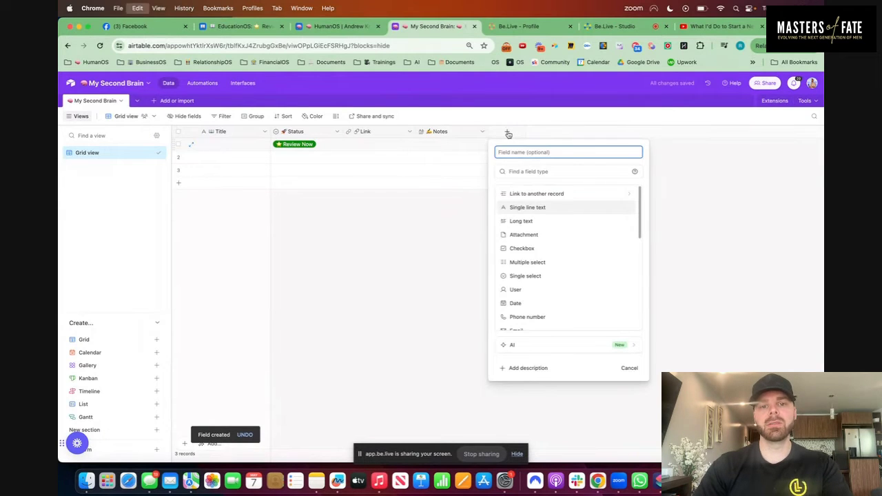
key(ctrl+super+space)
click(438, 198)
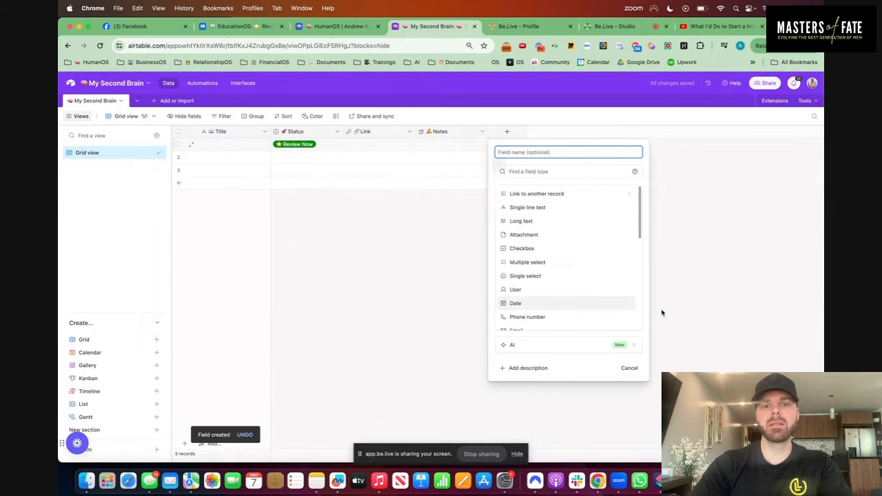
text(Last Modifi)
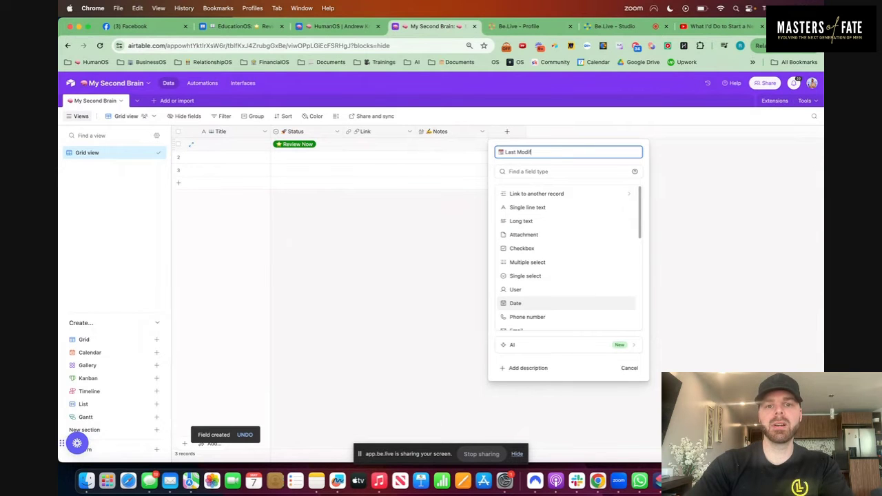
text(ed)
click(547, 171)
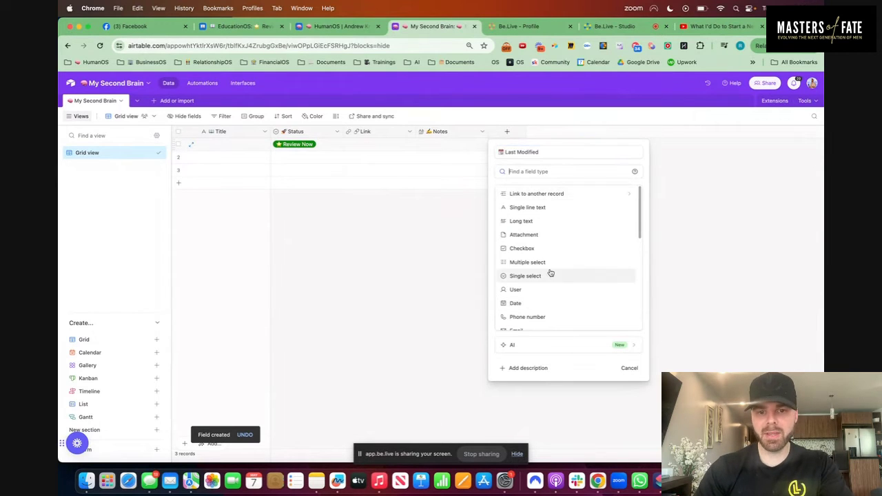
scroll(549, 273, down, 5)
scroll(550, 272, down, 3)
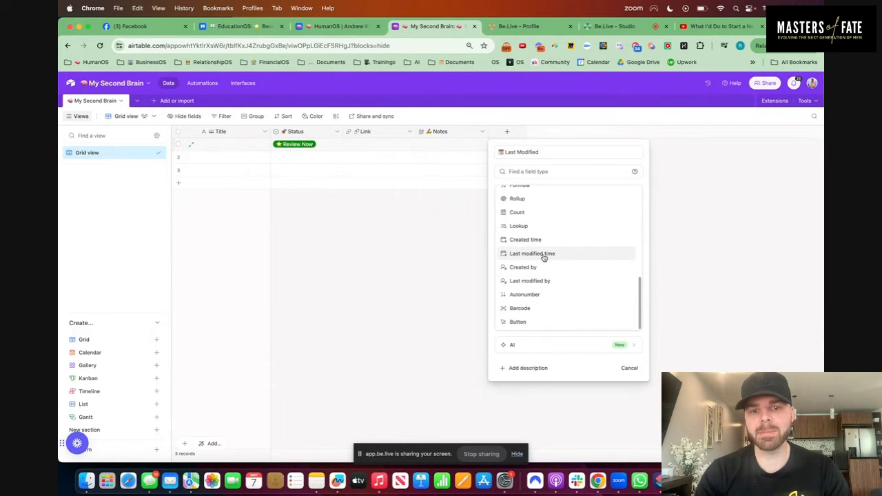
click(544, 255)
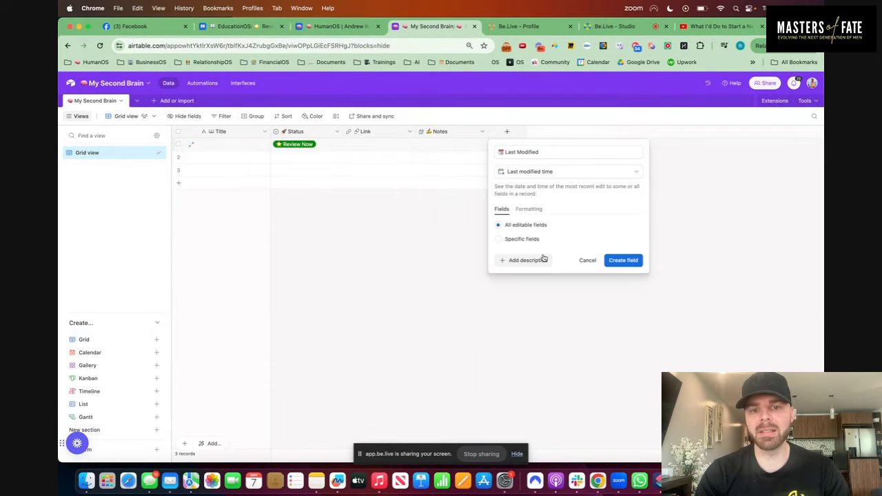
Limit the Last Modified field to tracking only the Notes field and create it.
click(501, 241)
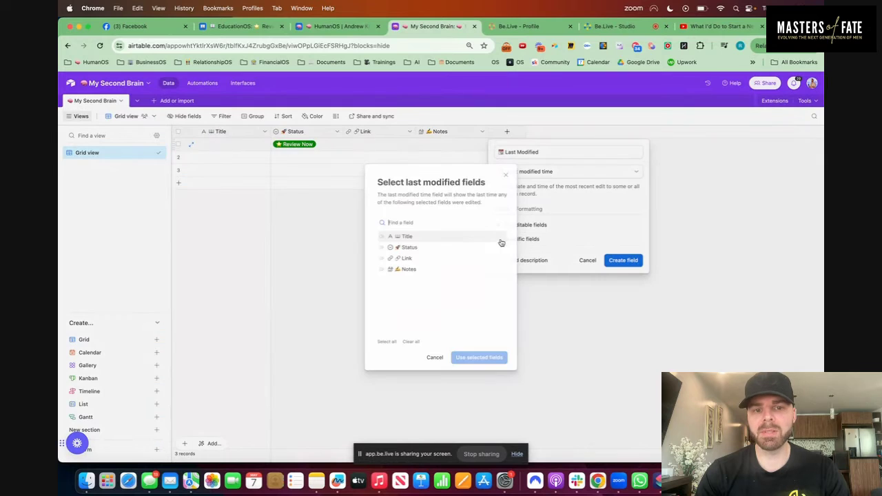
click(381, 269)
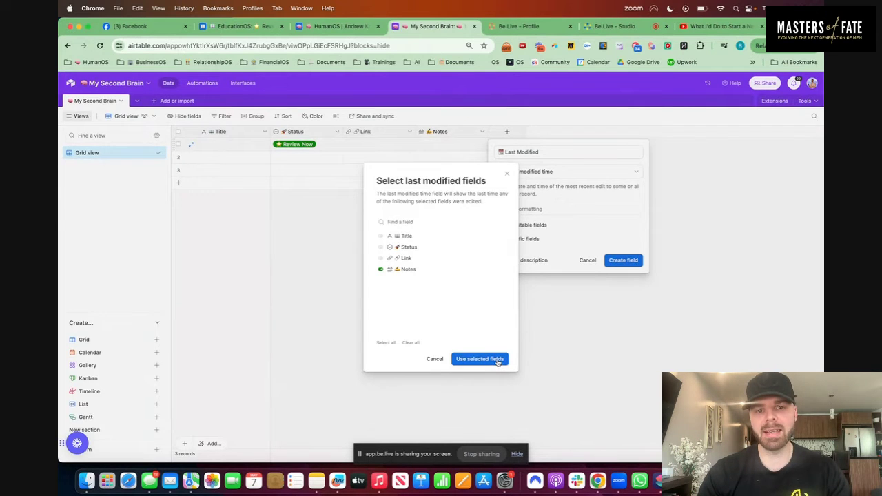
click(498, 361)
click(640, 289)
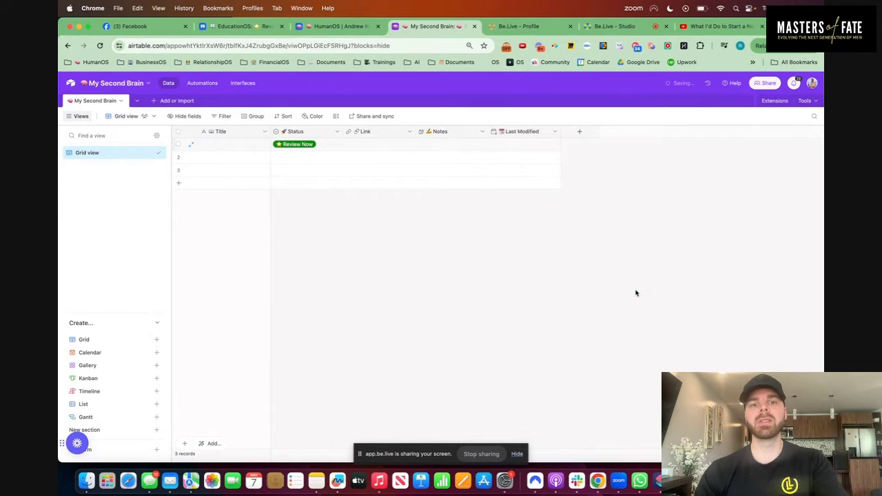
Start a new field after Last Modified and name it "📆 Added Date", including the calendar emoji.
click(579, 132)
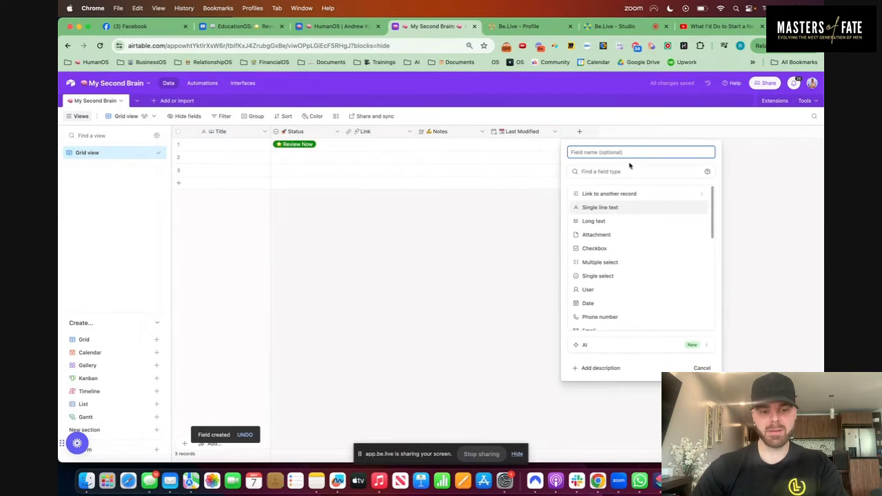
key(ctrl+super+space)
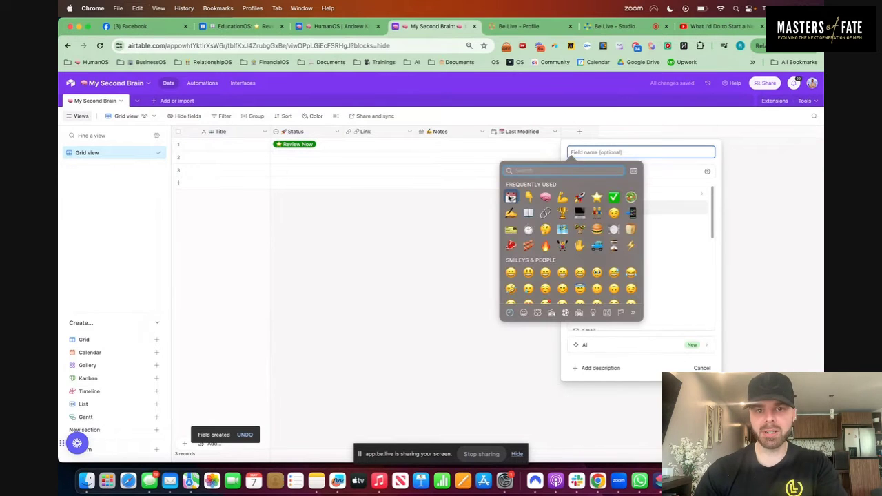
click(511, 197)
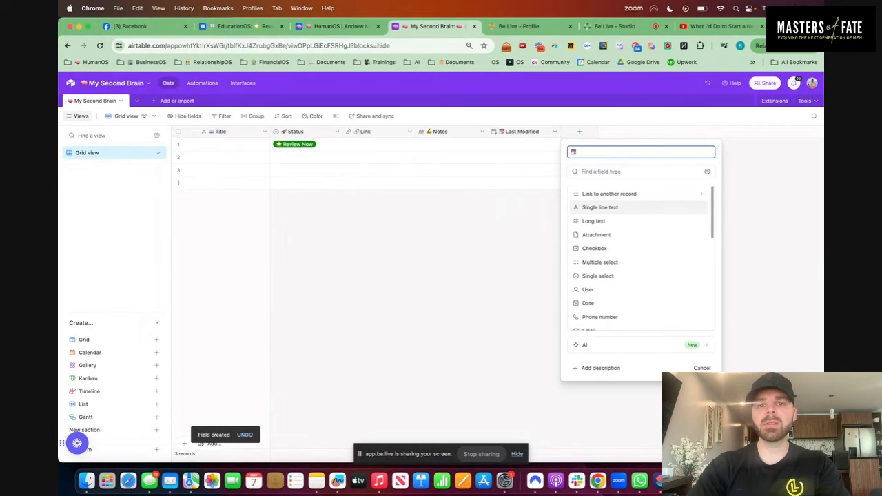
text(Add)
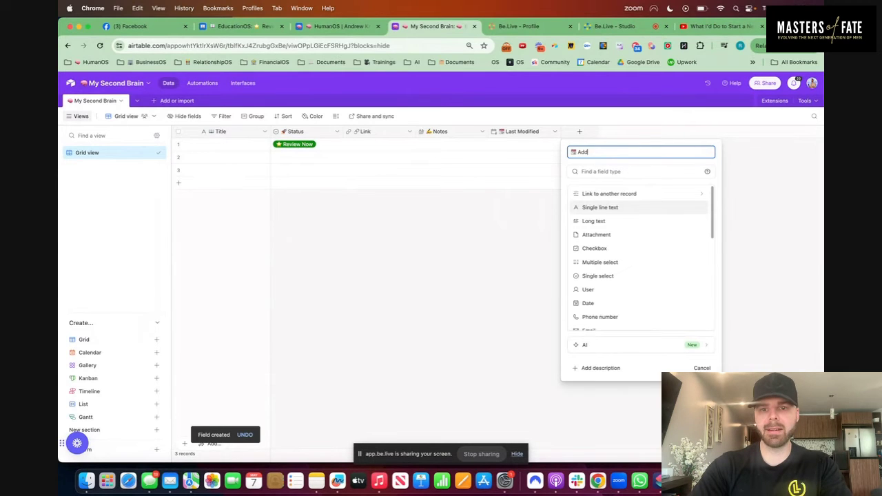
text(ed Date)
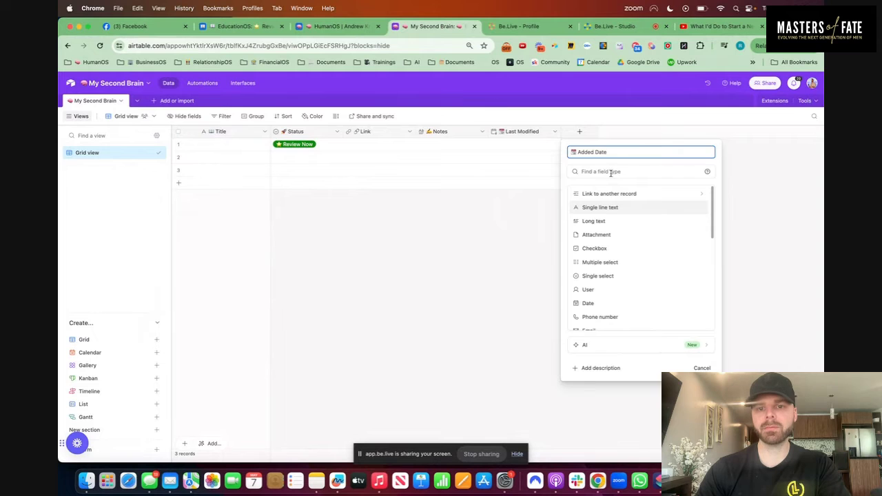
Create the Added Date field with the Created time type, excluding the time, and narrow its column slightly.
click(610, 172)
text(d Dat)
key(BackSpace)
key(BackSpace)
key(BackSpace)
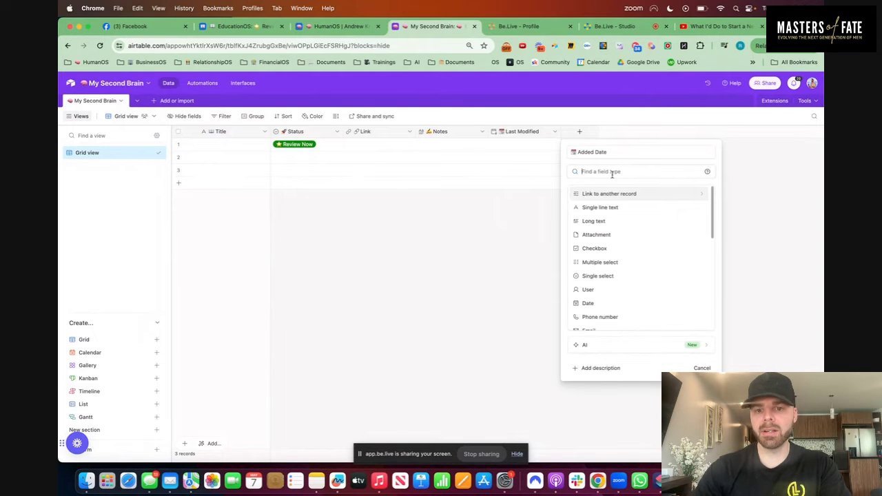
scroll(627, 243, down, 5)
scroll(624, 243, down, 2)
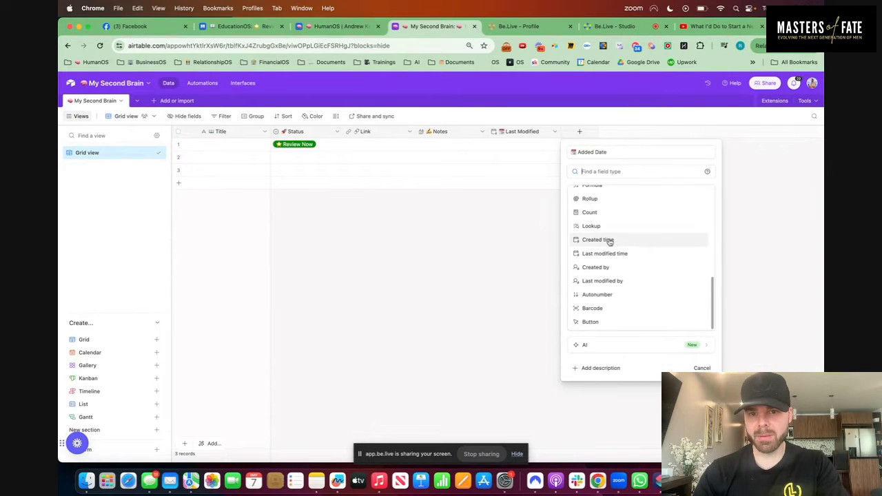
click(609, 241)
click(571, 232)
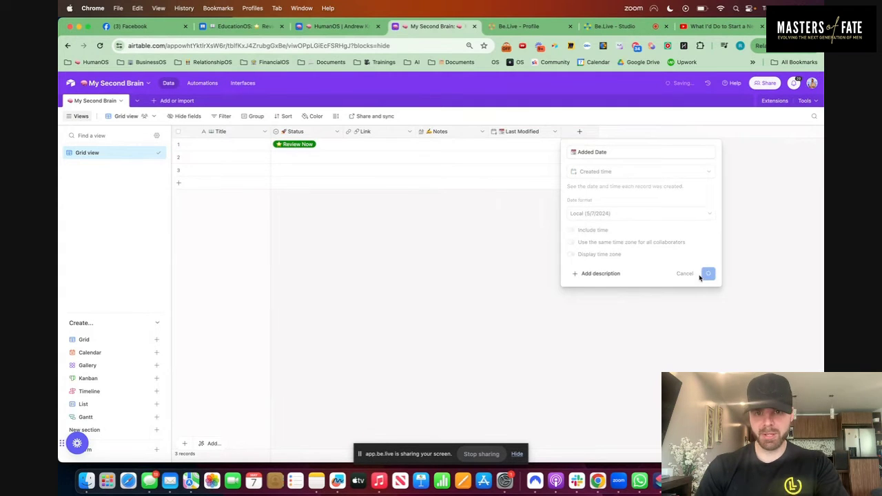
click(696, 273)
drag(629, 131, 622, 131)
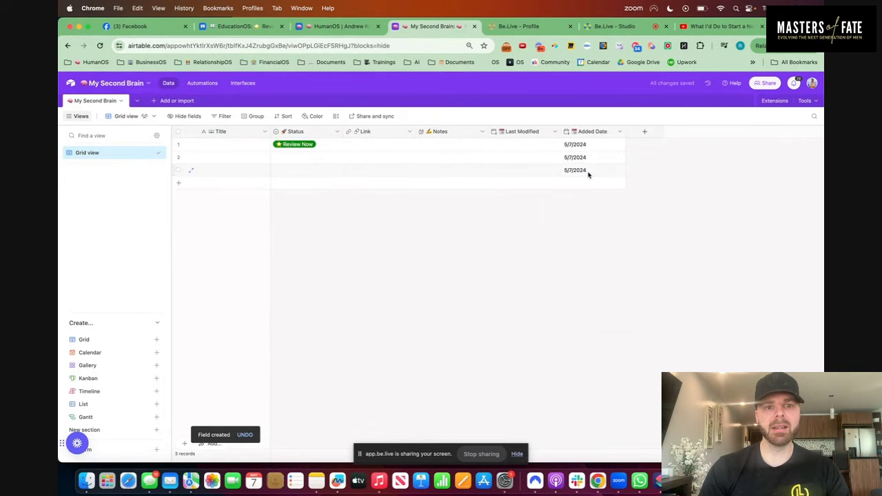
Copy the first record's Time value from the HumanOS Knowledge table and add a single line text field named "⏱ Time" in My Second Brain.
click(339, 28)
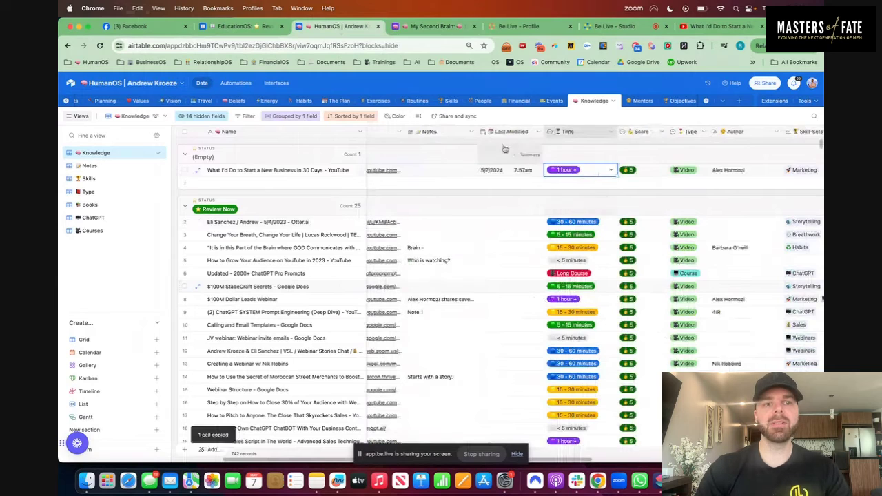
click(431, 27)
click(644, 132)
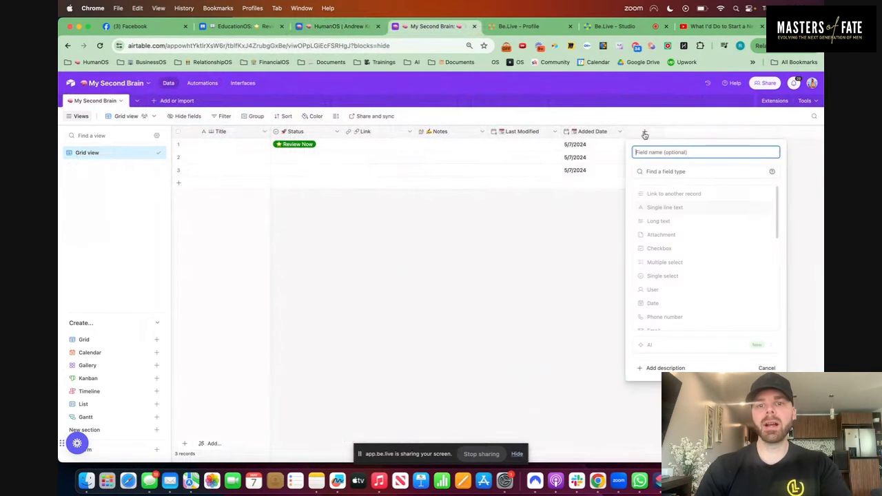
key(ctrl+super+space)
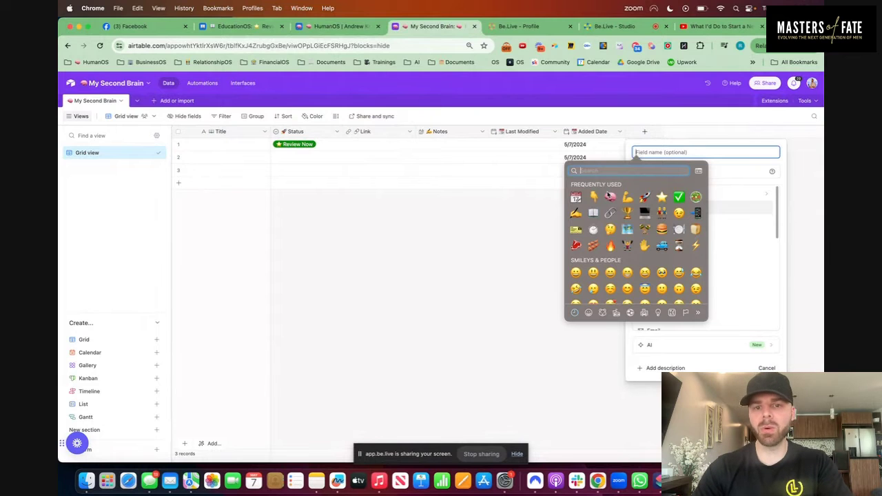
click(593, 229)
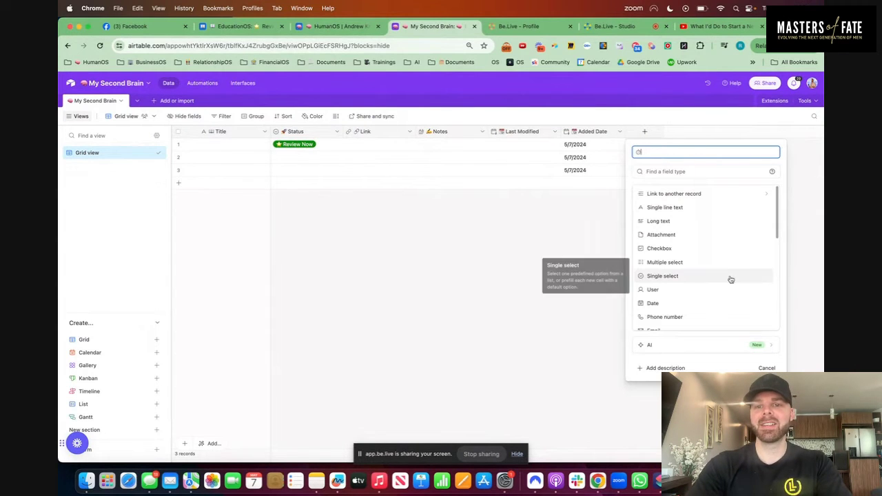
click(672, 207)
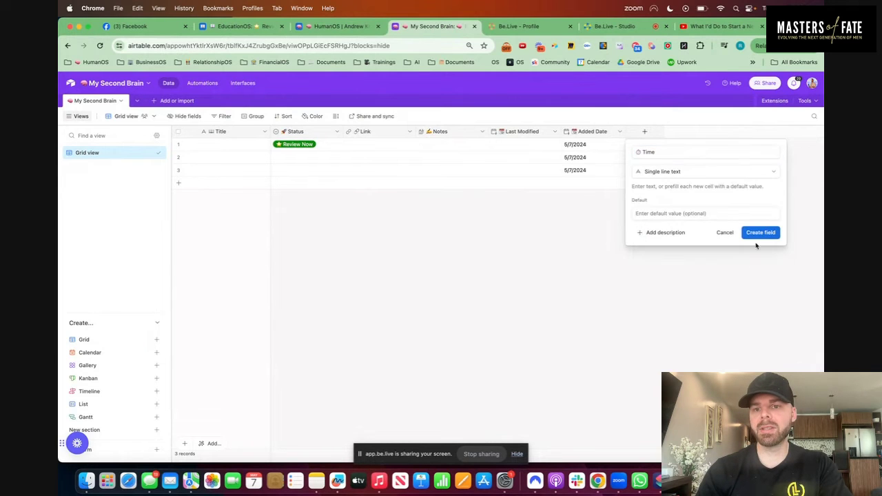
click(758, 238)
Paste the copied "1 hour +" value into the first record's Time field and review the field's available options.
click(646, 149)
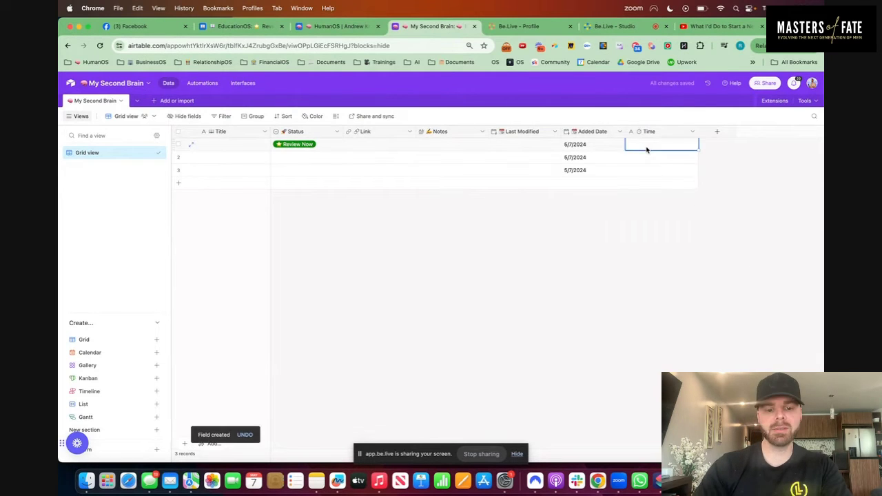
text(1 hour +)
click(680, 152)
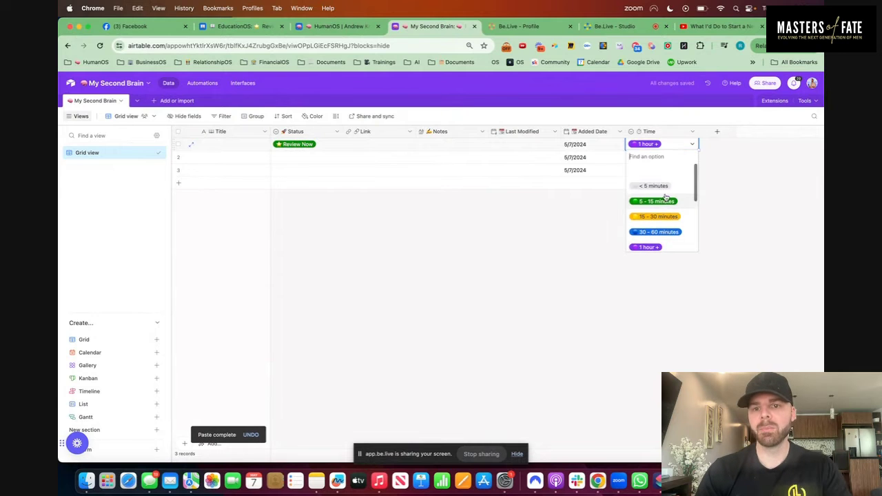
scroll(662, 196, down, 3)
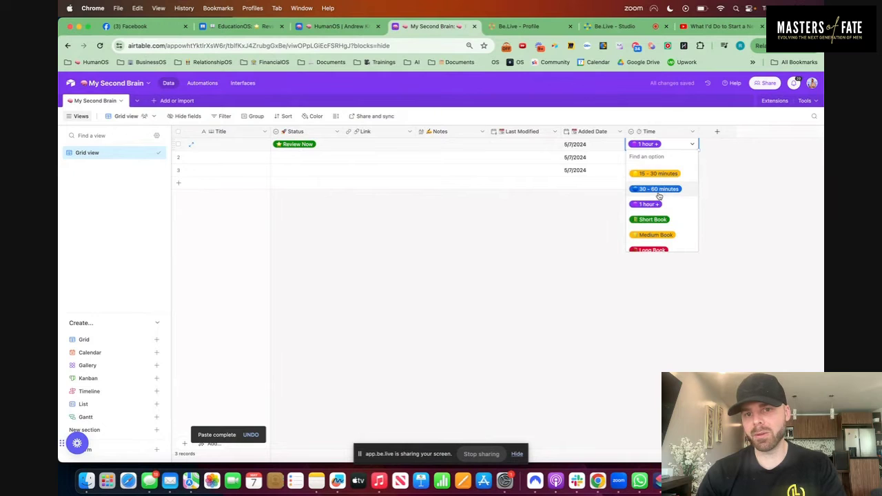
scroll(658, 196, down, 2)
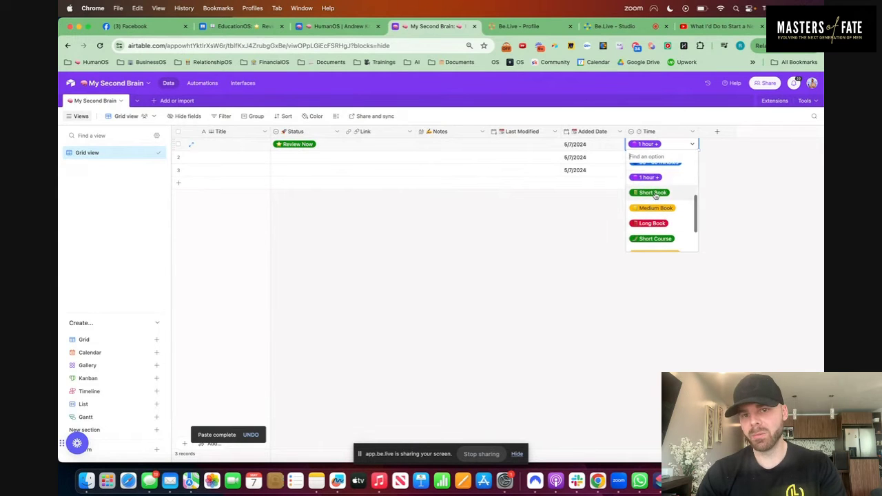
scroll(655, 195, down, 2)
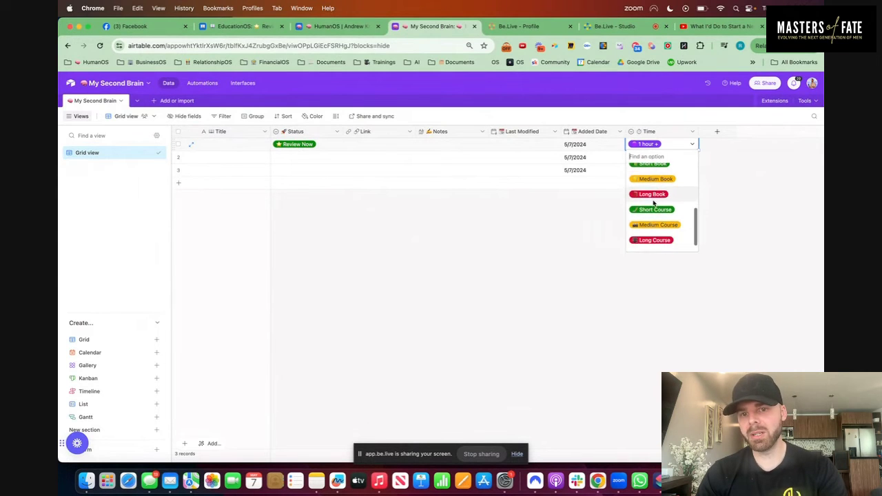
scroll(655, 206, down, 2)
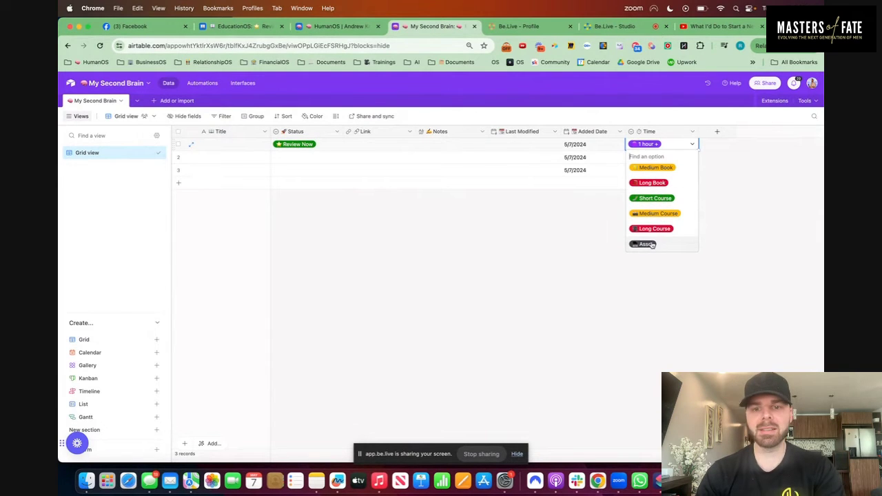
click(572, 279)
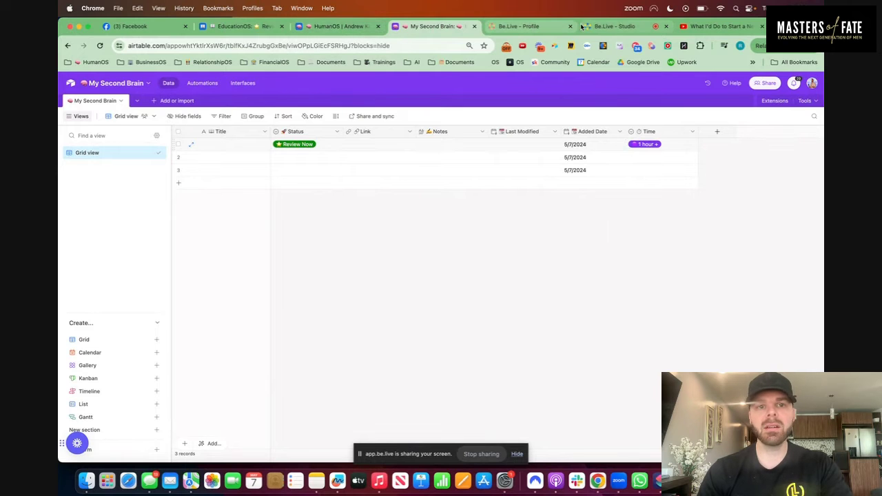
Copy the first record's Type value from the HumanOS Knowledge table and add a single line text field named "🎥 Type" in My Second Brain.
click(346, 28)
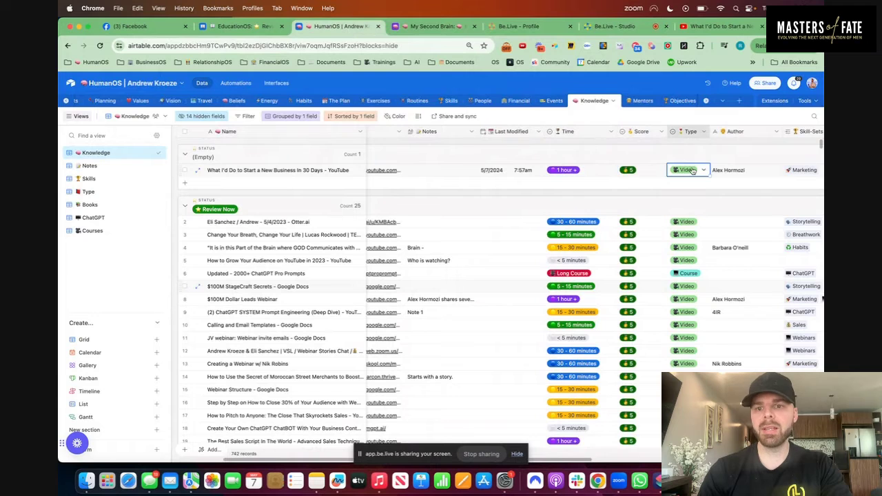
click(452, 27)
click(717, 131)
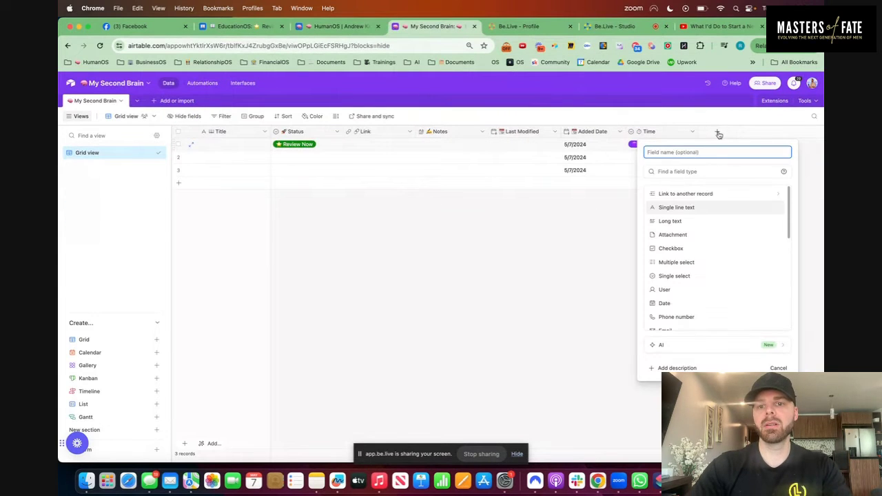
key(ctrl+super+space)
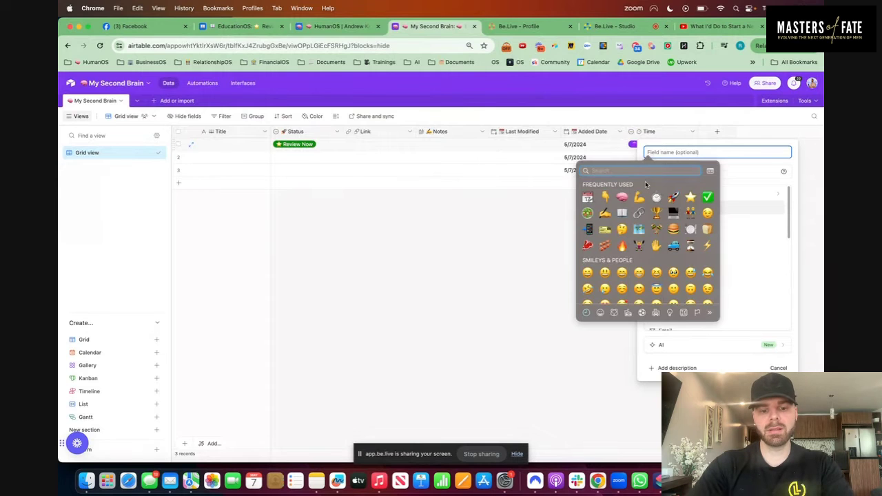
text(cam)
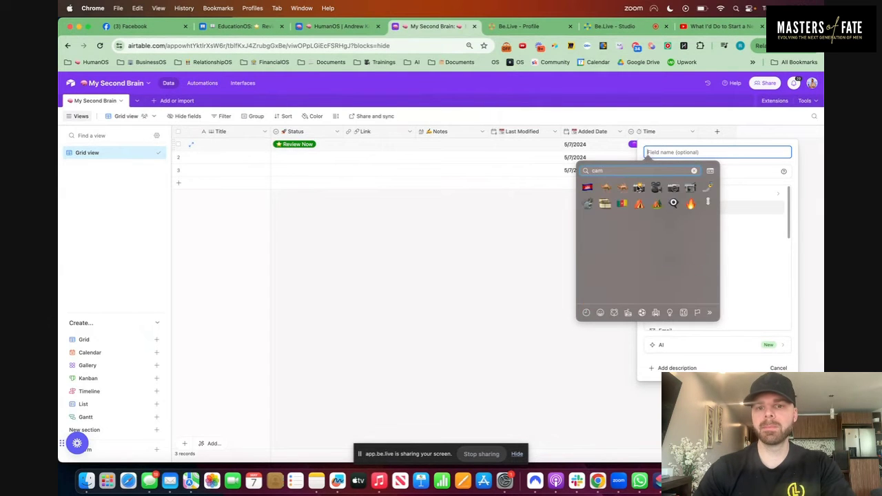
key(Return)
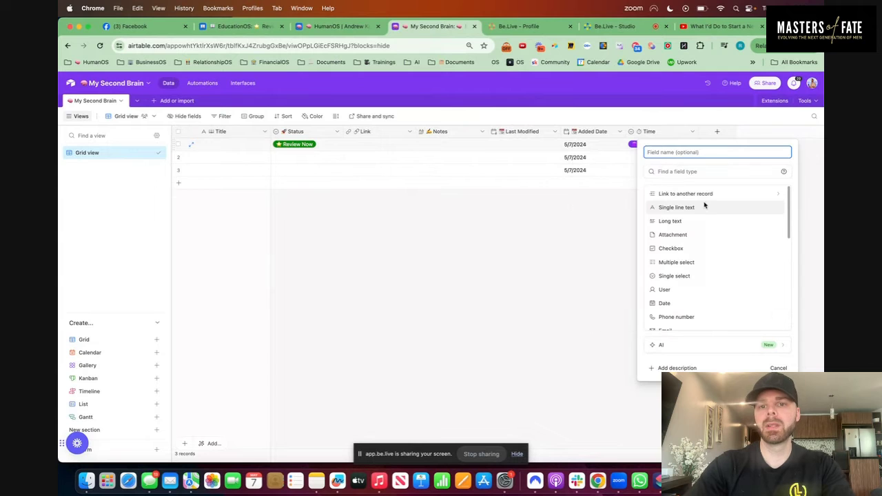
text(Type)
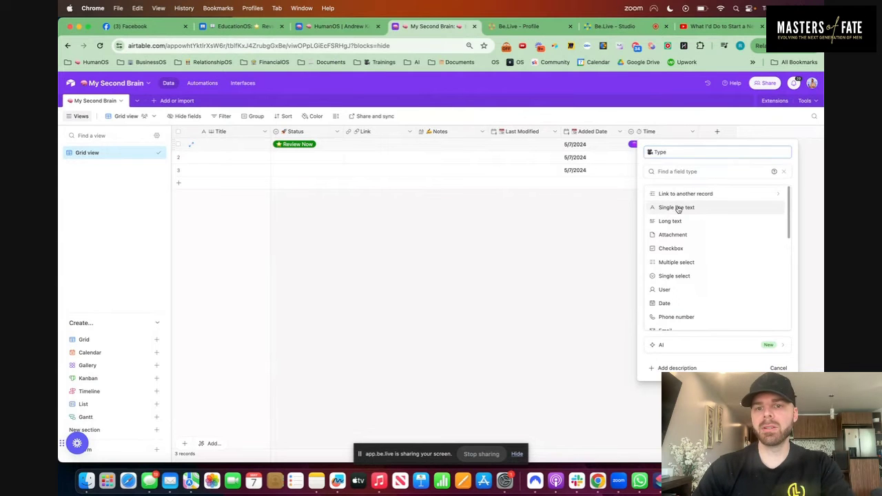
click(675, 207)
click(772, 233)
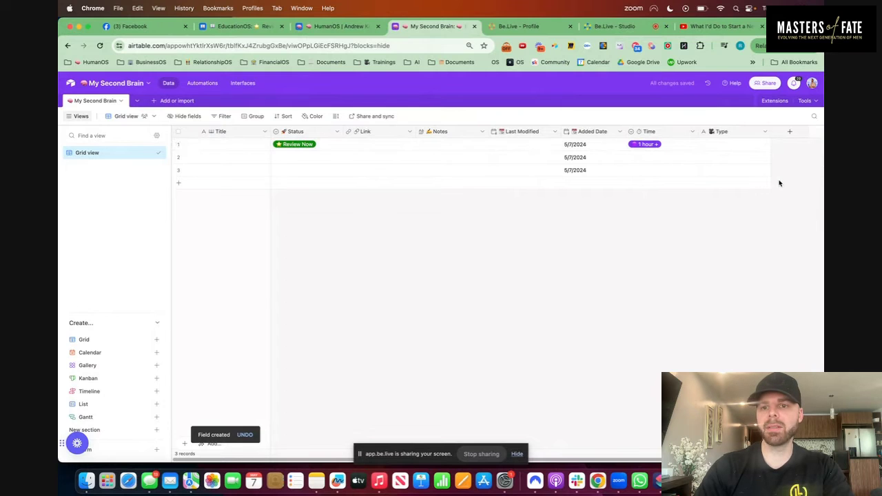
Paste the copied "Video" value into the first record's Type field and slightly narrow the Time column.
text(Video)
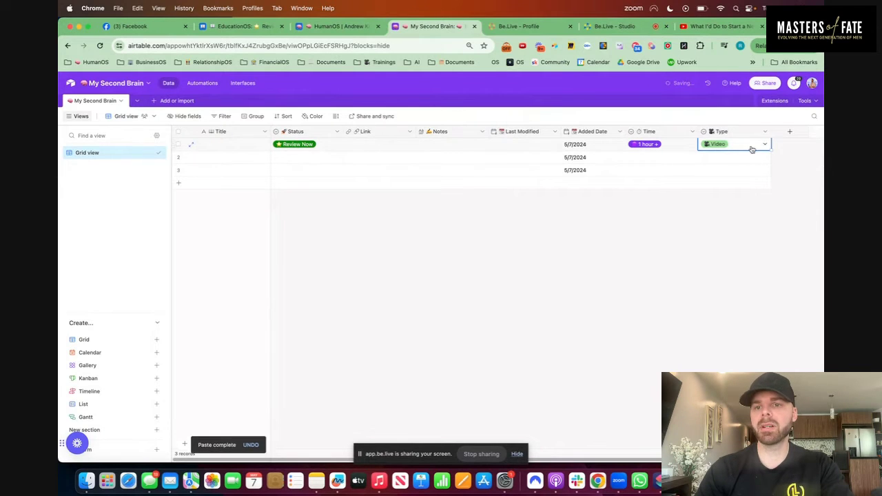
click(746, 145)
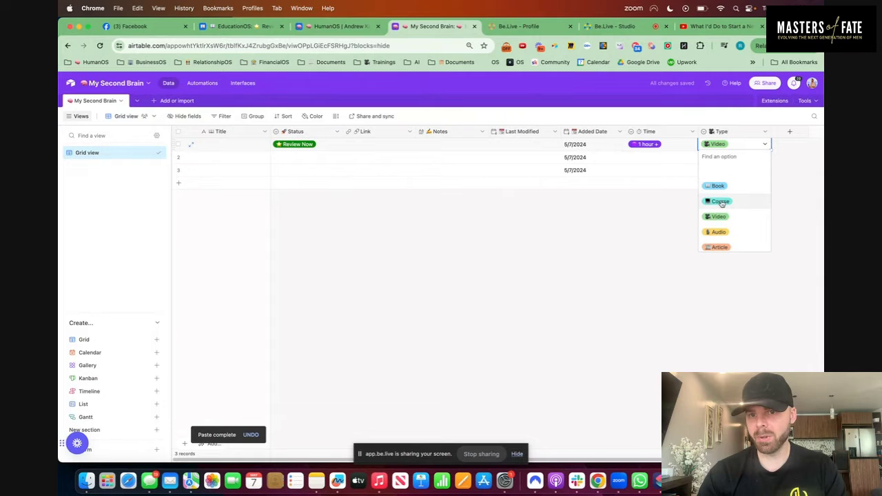
scroll(721, 213, down, 2)
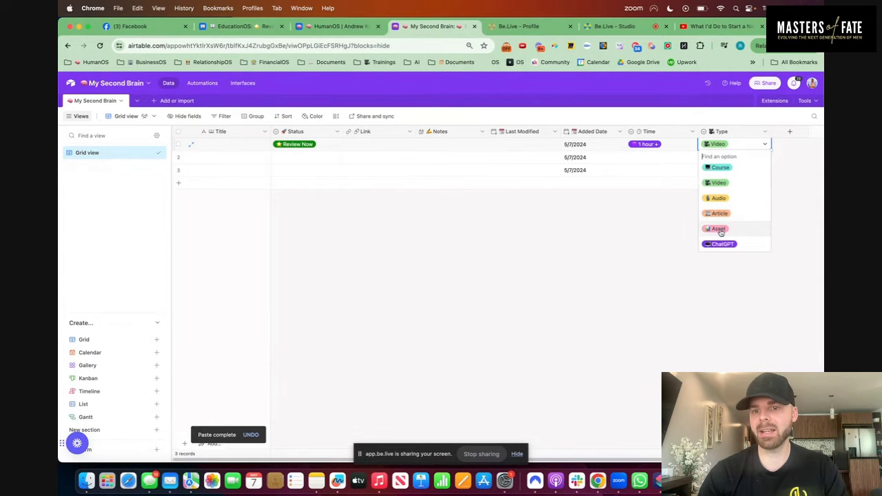
click(626, 291)
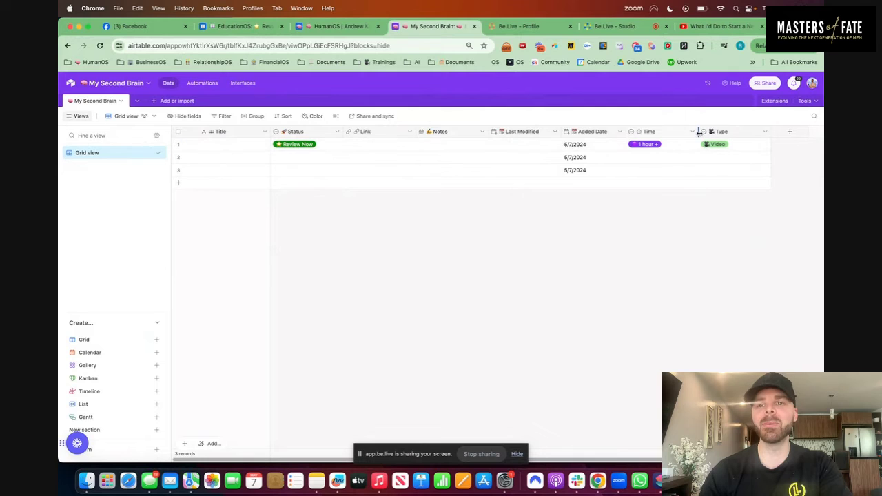
drag(699, 133, 687, 132)
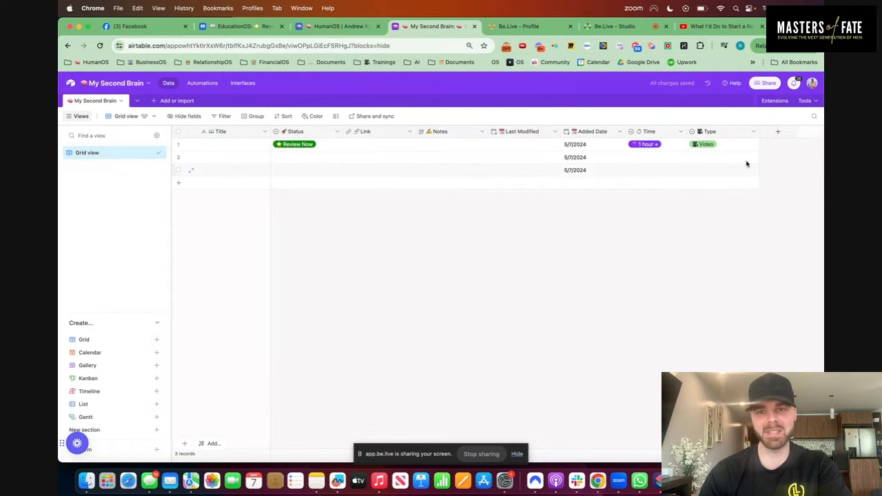
Copy the Author field's name, including its emoji, from the HumanOS Knowledge table and close the field's settings.
click(337, 28)
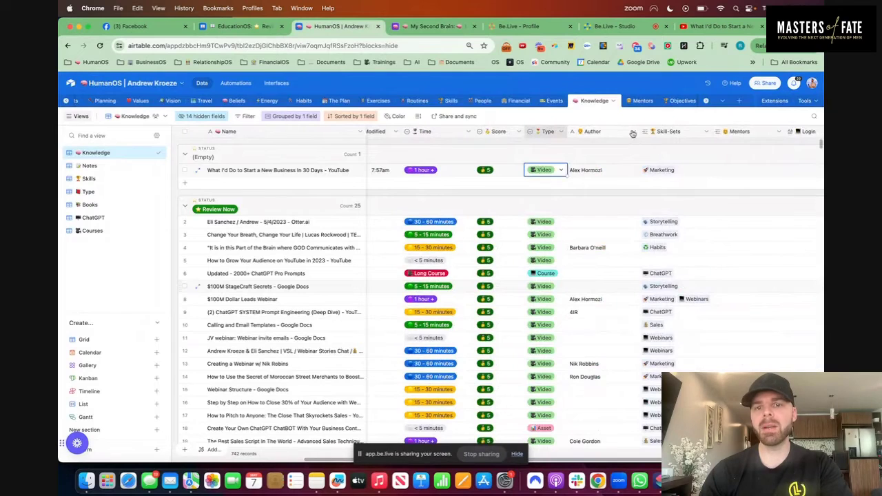
click(614, 168)
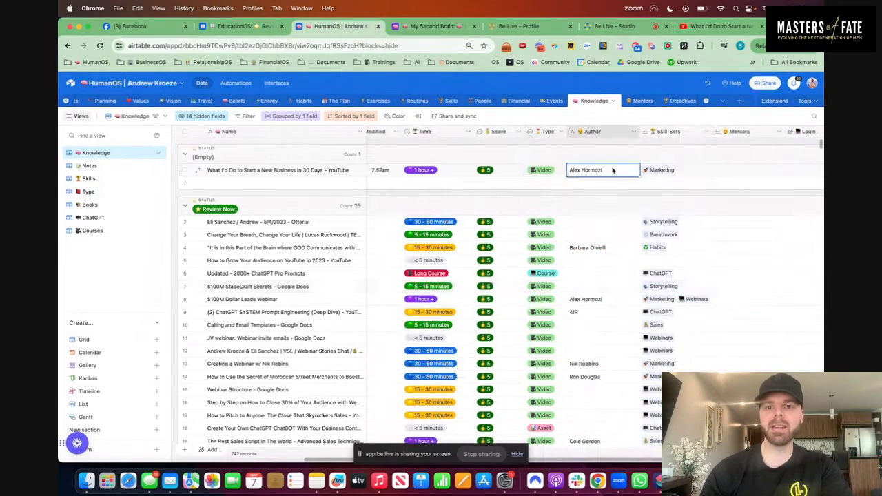
click(635, 131)
click(601, 151)
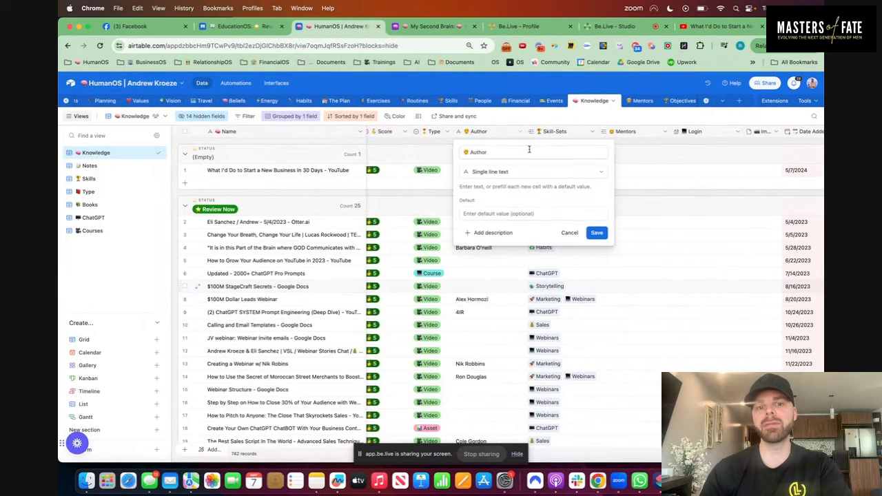
click(530, 149)
key(super+a)
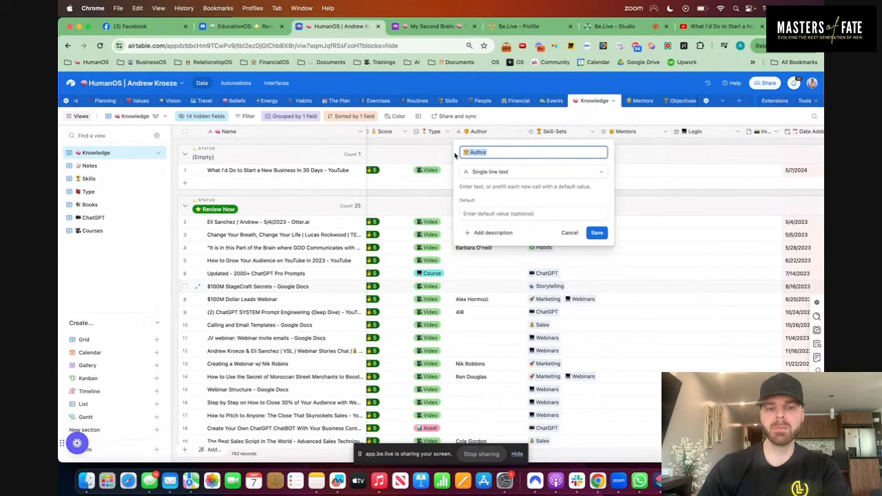
click(597, 232)
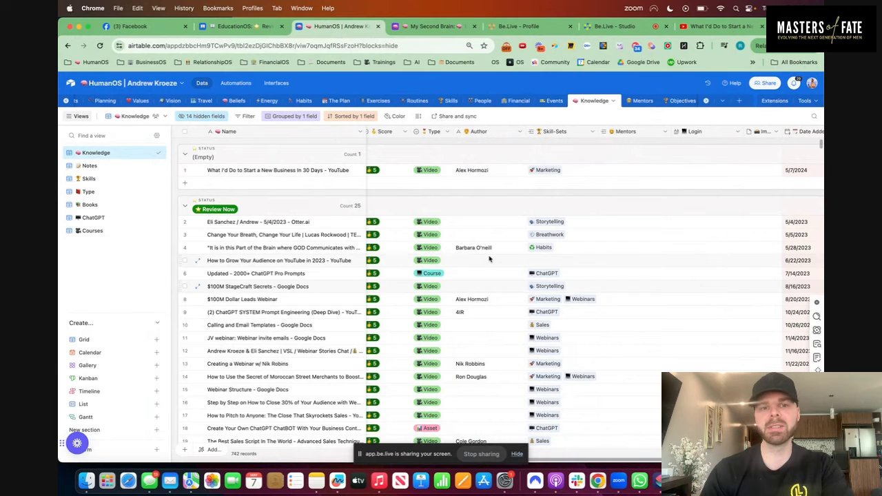
Add a single line text field after Type in My Second Brain, using the copied Author name with its emoji.
click(442, 27)
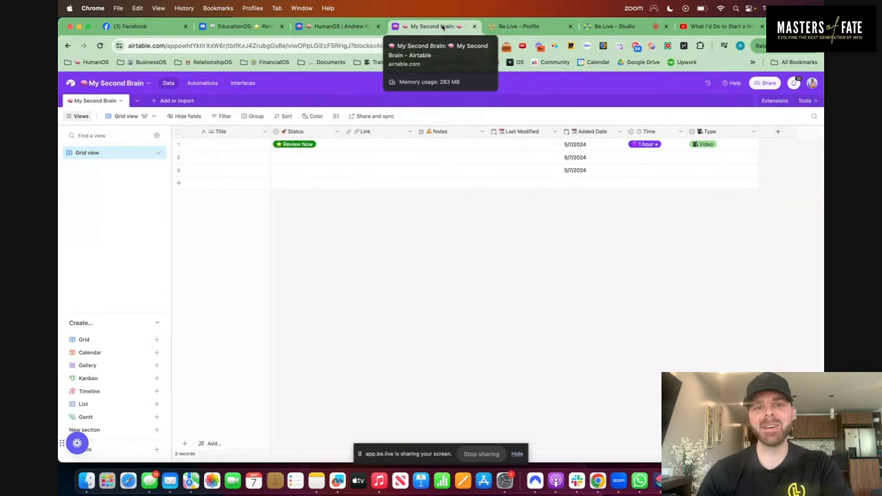
click(778, 133)
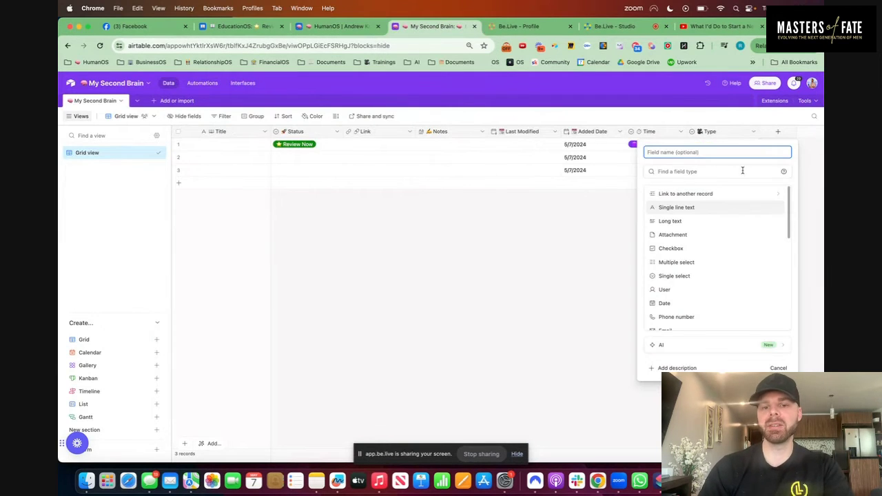
text(🤠 Author)
click(699, 207)
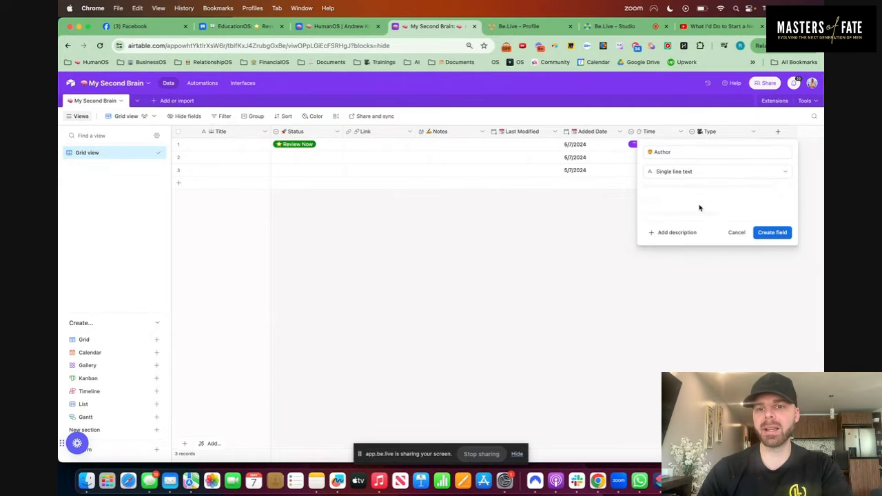
click(772, 232)
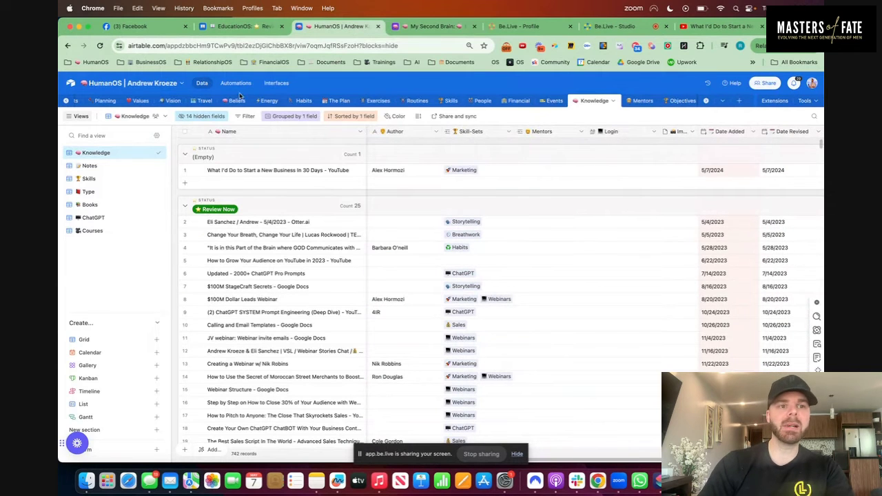
Start a new field after Author in My Second Brain, name it "Skill Sets" and choose the Single select type.
click(491, 173)
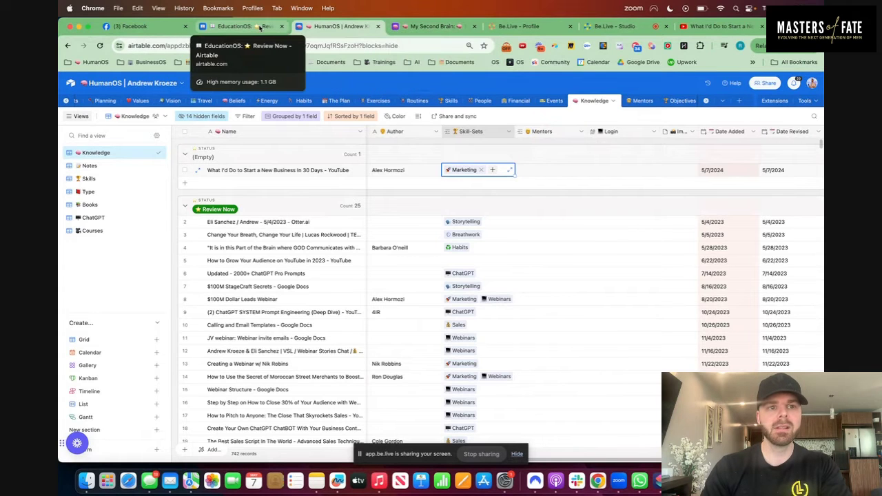
click(430, 26)
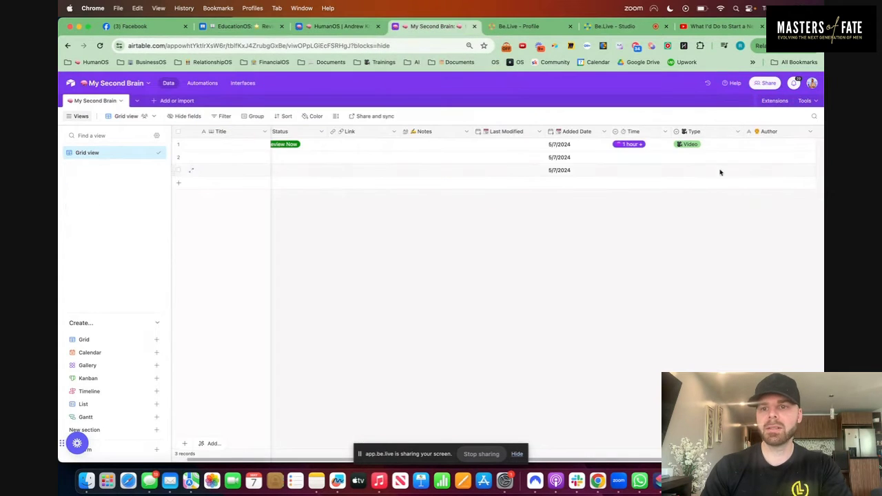
scroll(716, 192, right, 2)
click(781, 131)
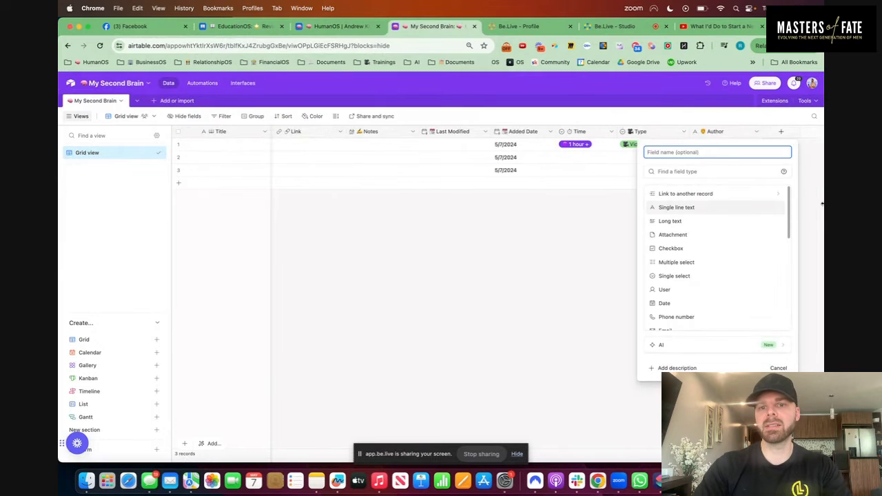
key(ctrl+super+space)
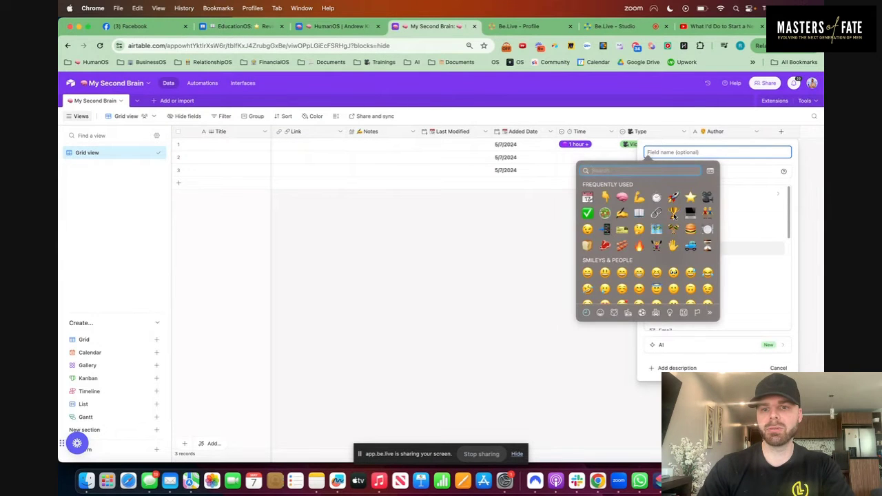
key(Escape)
text(Skill Sets)
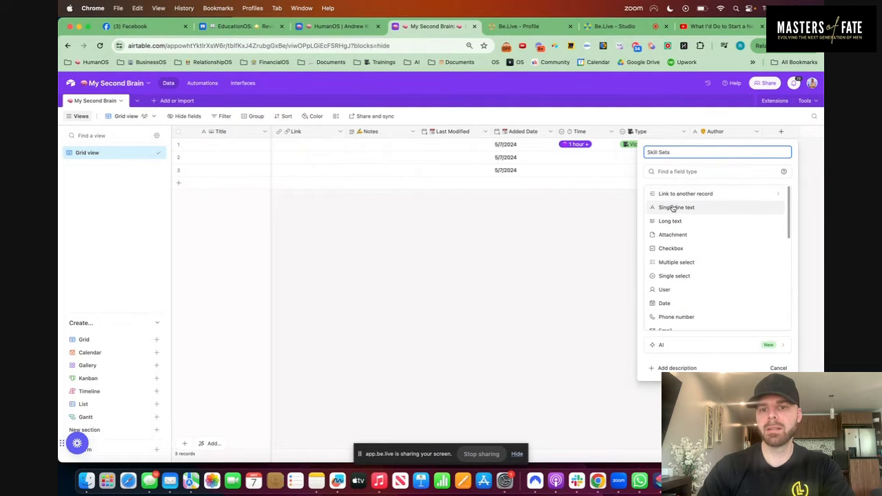
scroll(673, 252, down, 2)
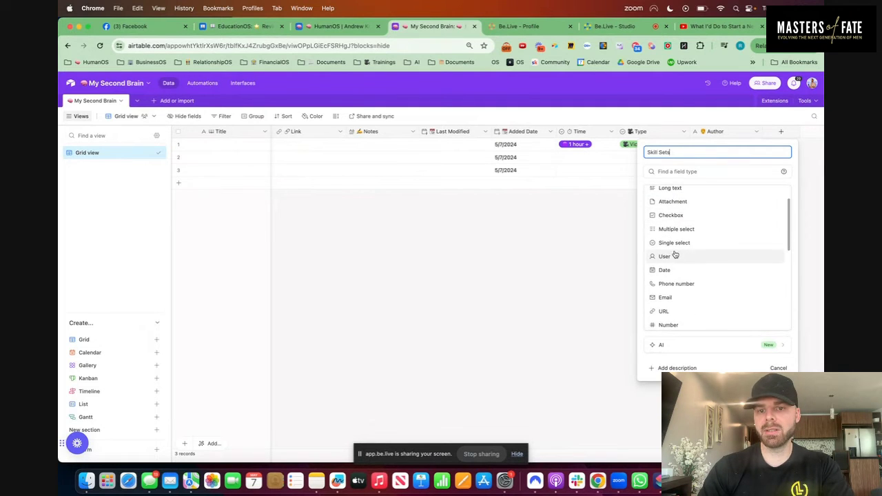
click(676, 245)
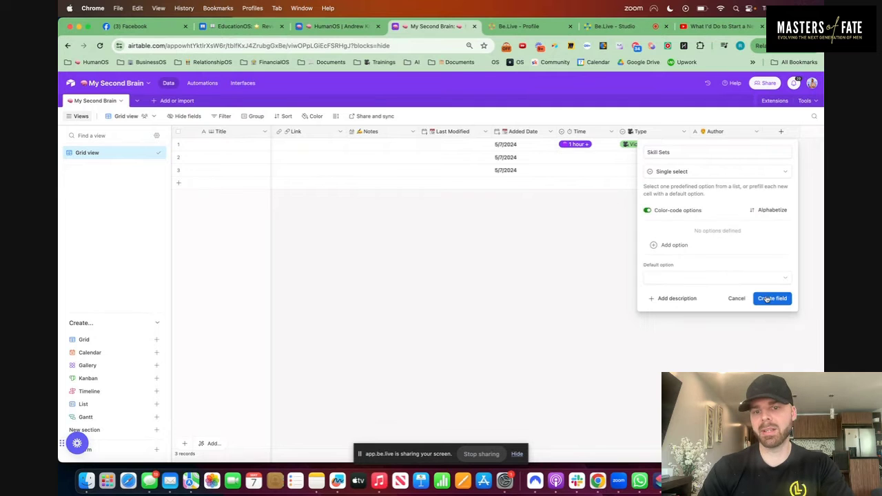
Add the options Marketing, Sales, Fulfillment, Habits and Bachata to the Skill Sets field and create it.
click(673, 244)
text(Mar)
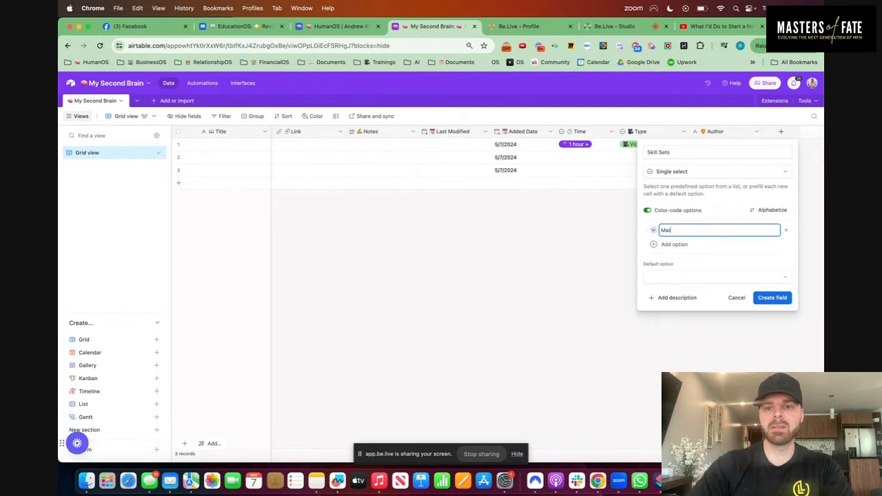
text(keting)
key(Return)
text(Sales)
key(Return)
text(F)
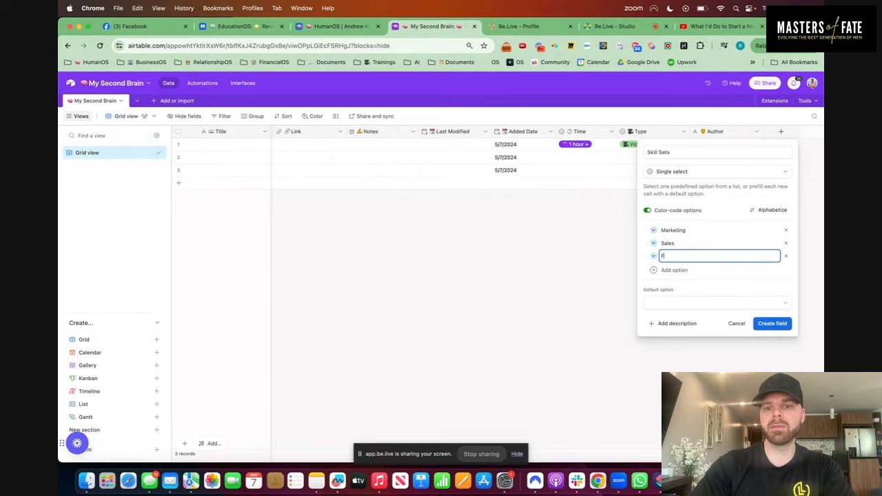
text(ulfillment)
key(Return)
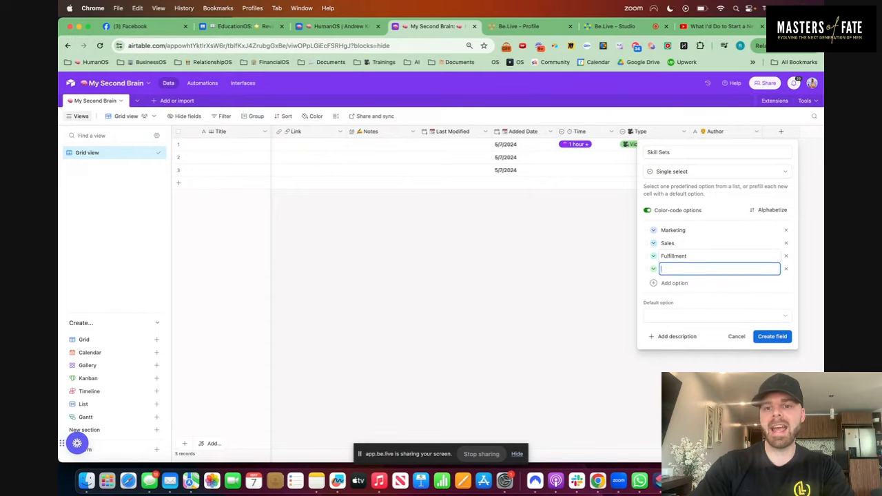
text(Habits)
key(Return)
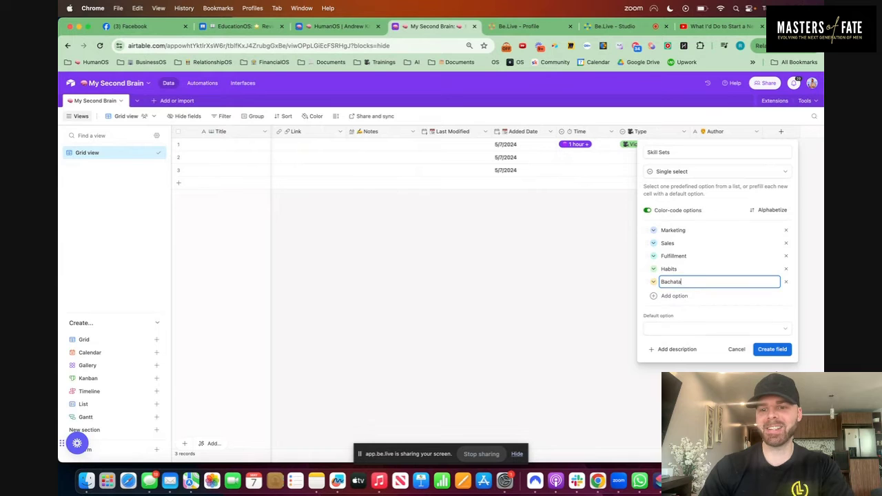
click(778, 352)
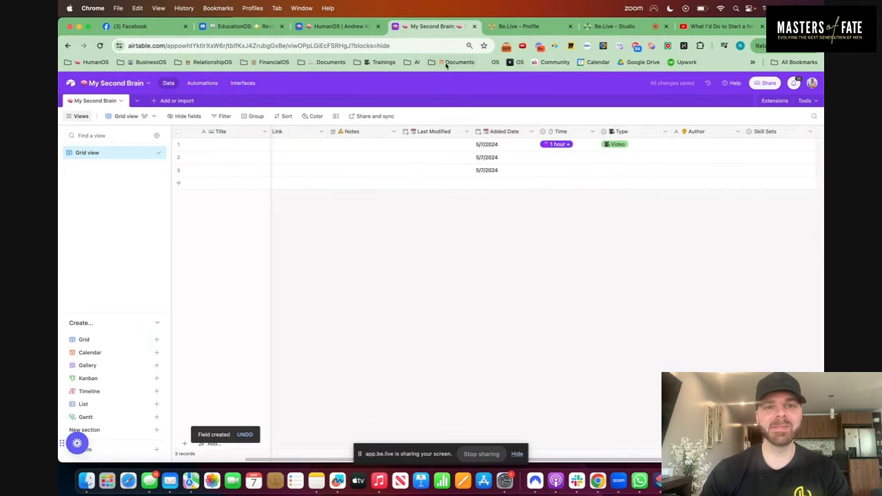
Add the trophy emoji in front of the Skill Sets field's name and save the field.
click(807, 130)
click(700, 148)
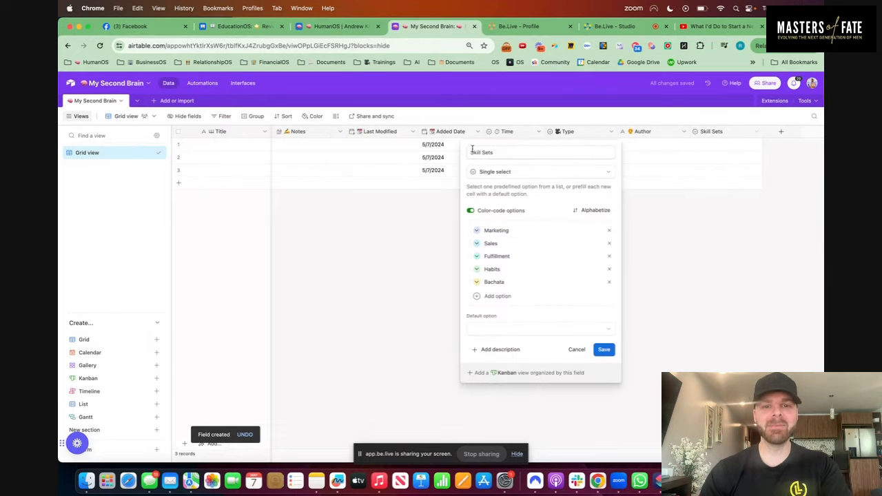
click(470, 153)
key(ctrl+super+space)
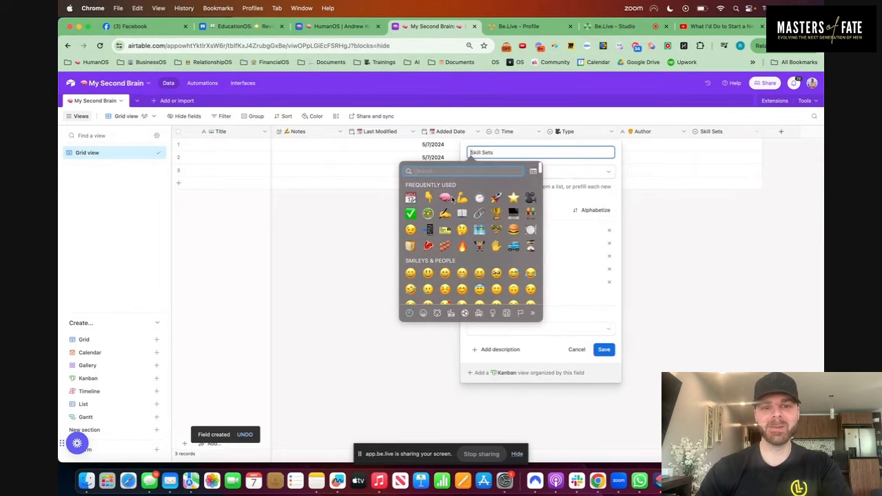
click(496, 214)
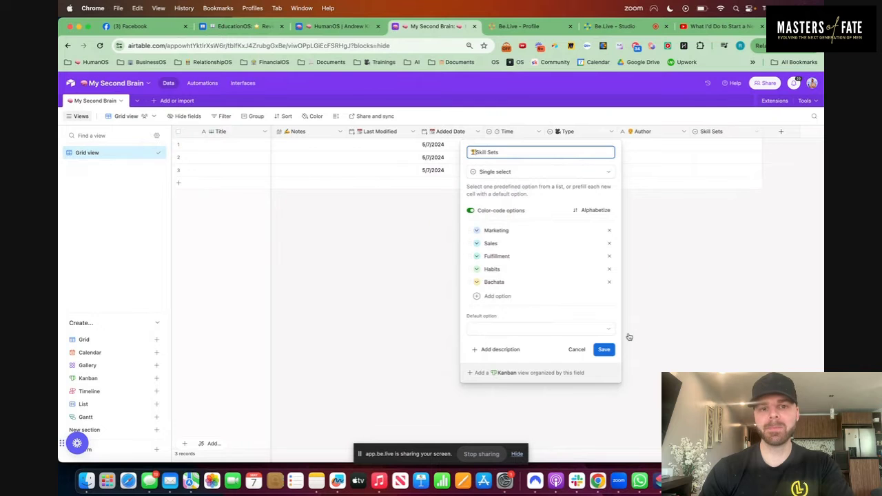
click(607, 351)
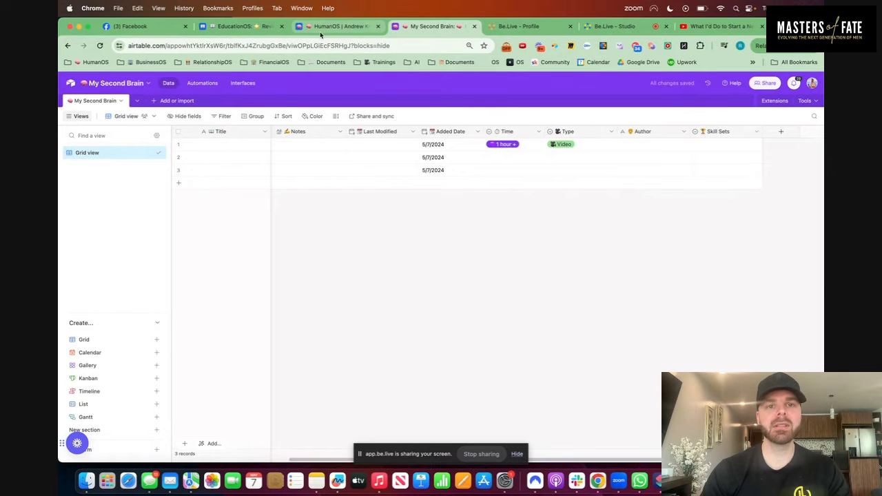
Add a long text field named "Course Login" with a computer emoji after Skill Sets in My Second Brain, with rich text formatting enabled.
click(357, 28)
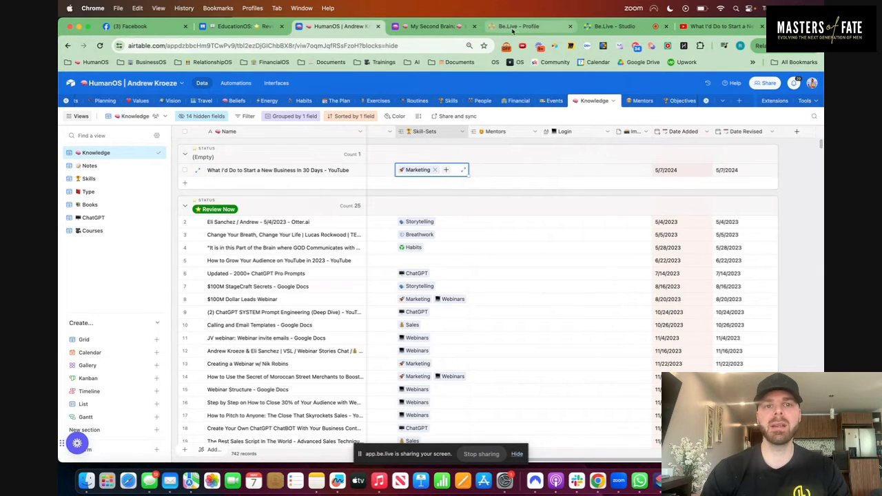
click(434, 26)
click(781, 132)
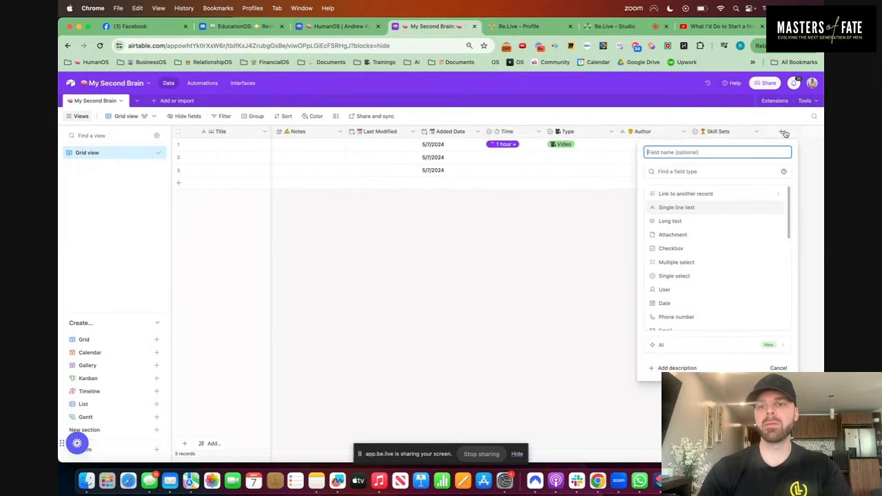
key(ctrl+super+space)
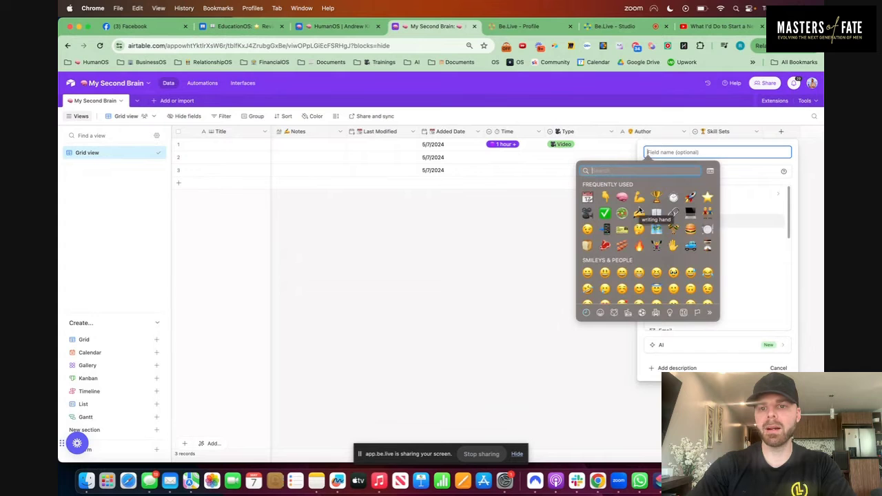
click(691, 214)
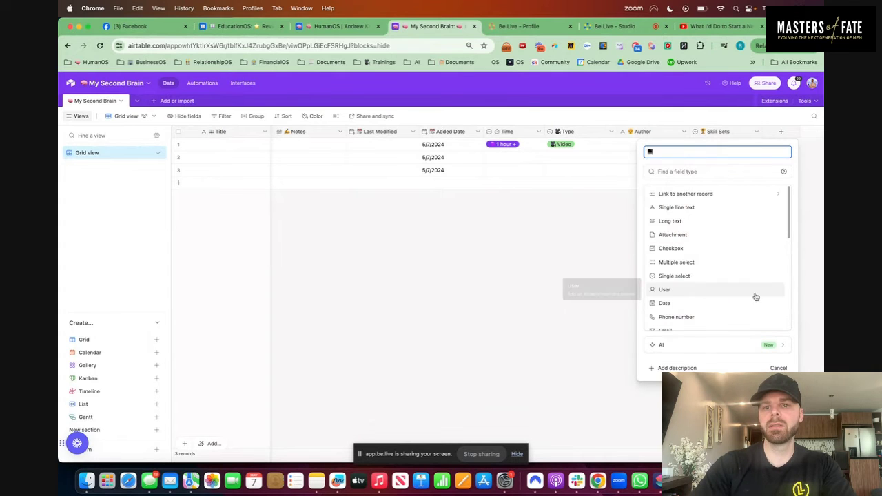
text(C)
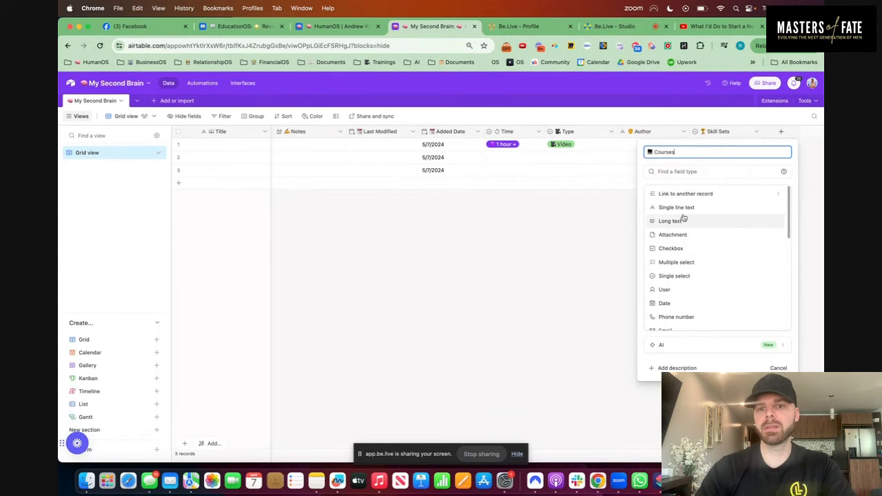
text(ourse Lo)
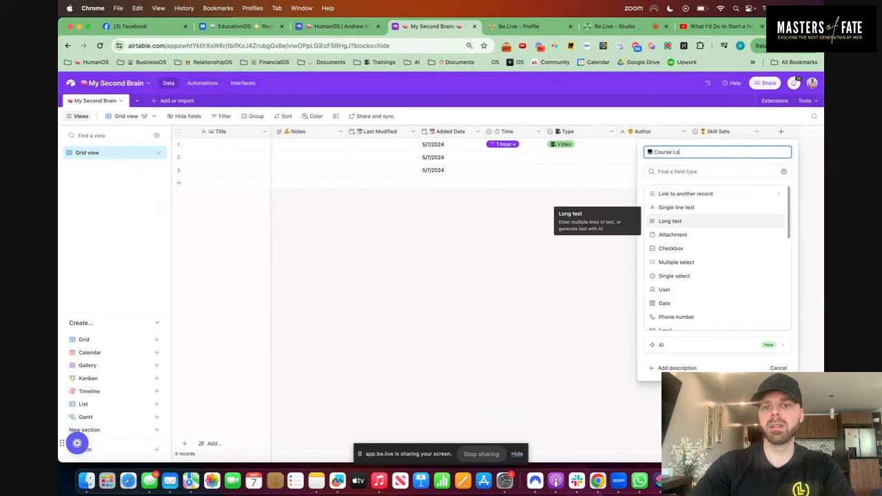
text(gin)
click(662, 221)
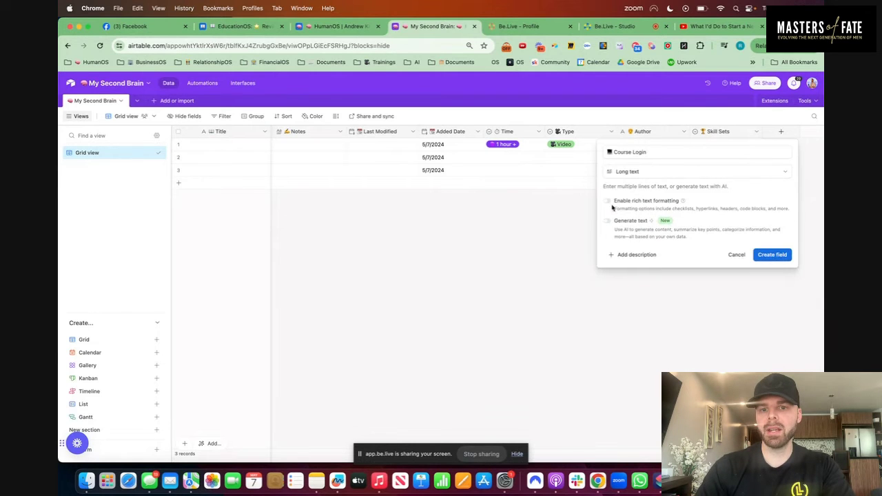
click(608, 201)
click(772, 254)
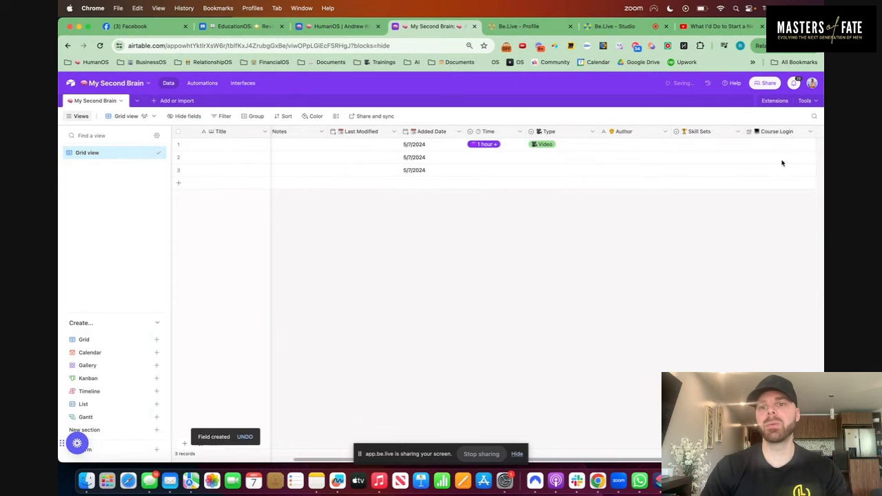
Reorder the fields so Skill Sets, Author, Time and Type follow Notes, ahead of Last Modified and Added Date.
mouse_move(492, 132)
mouse_down()
mouse_move(292, 138)
mouse_move(395, 145)
mouse_move(489, 133)
mouse_up()
drag(740, 134, 598, 131)
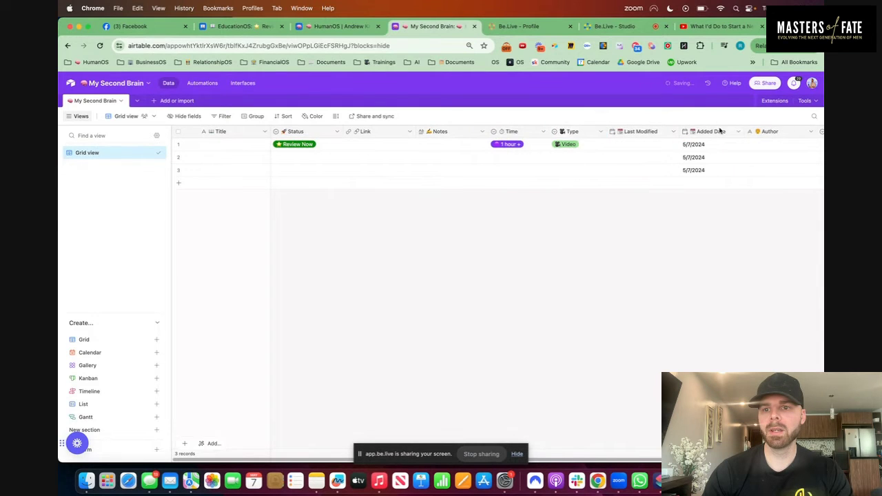
scroll(745, 132, right, 2)
drag(745, 132, 441, 134)
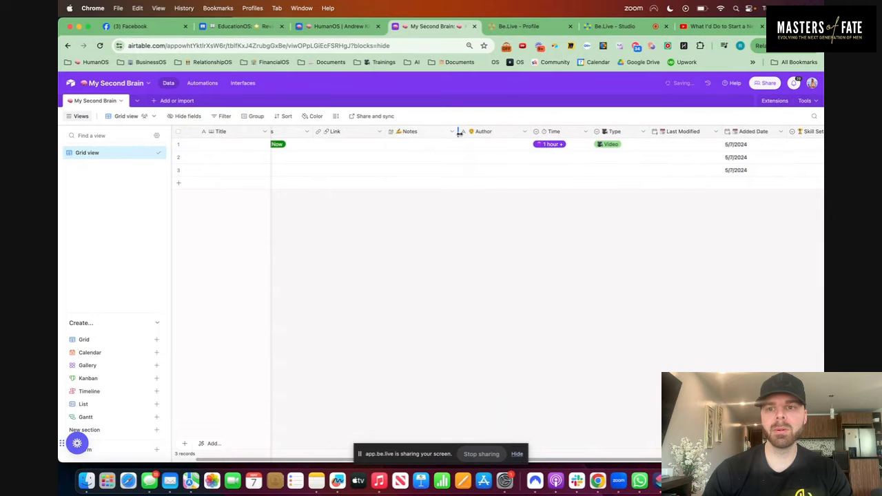
scroll(718, 203, right, 2)
drag(665, 136, 487, 135)
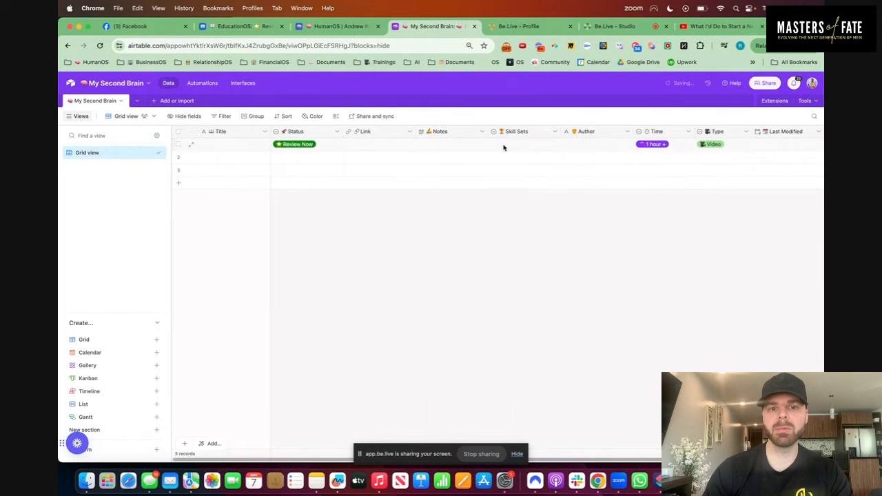
Set the first record's Skill Sets value to Marketing.
click(502, 146)
click(501, 148)
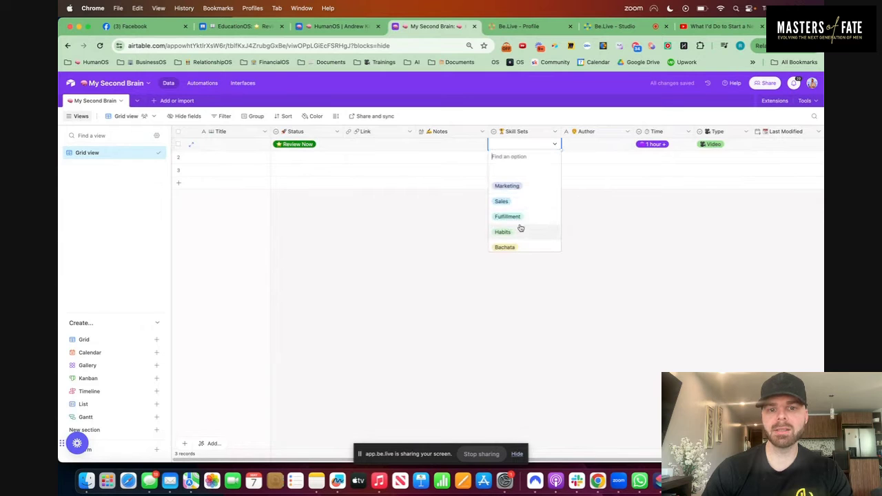
click(507, 186)
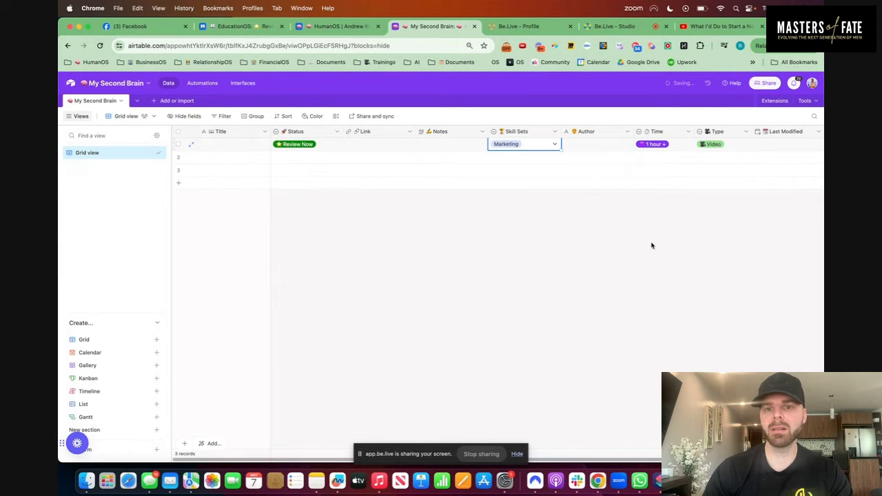
scroll(691, 221, right, 5)
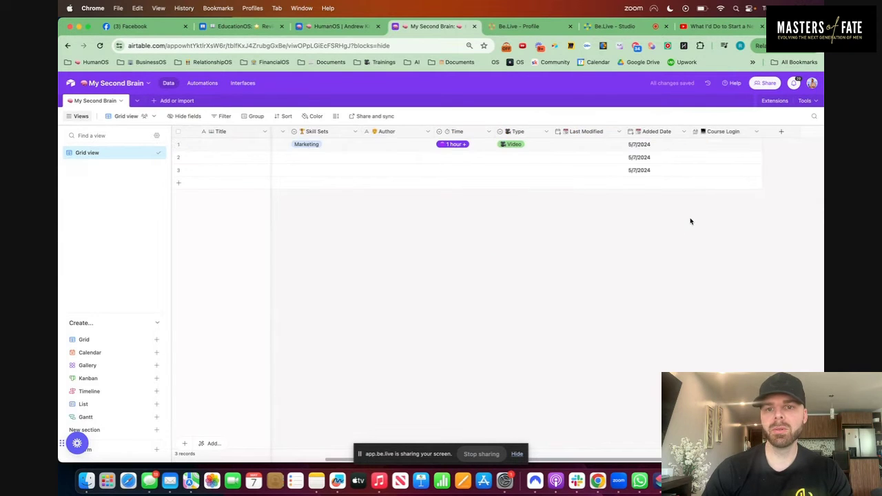
click(734, 131)
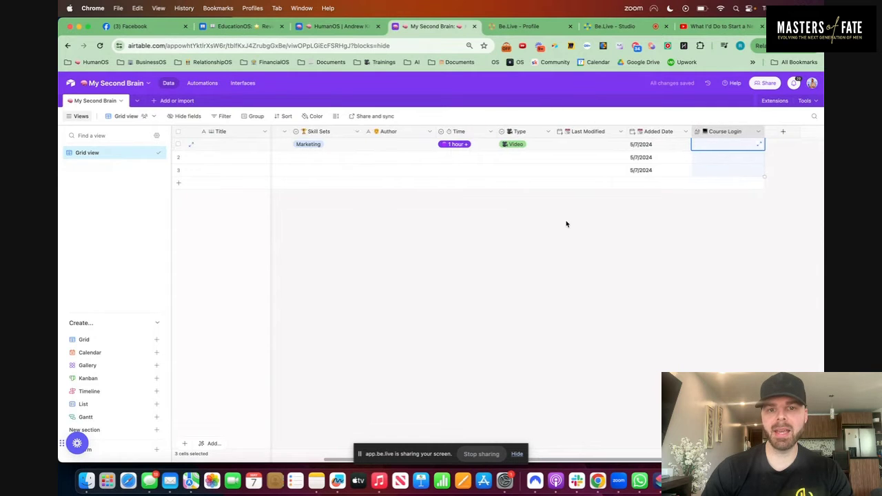
scroll(562, 222, left, 4)
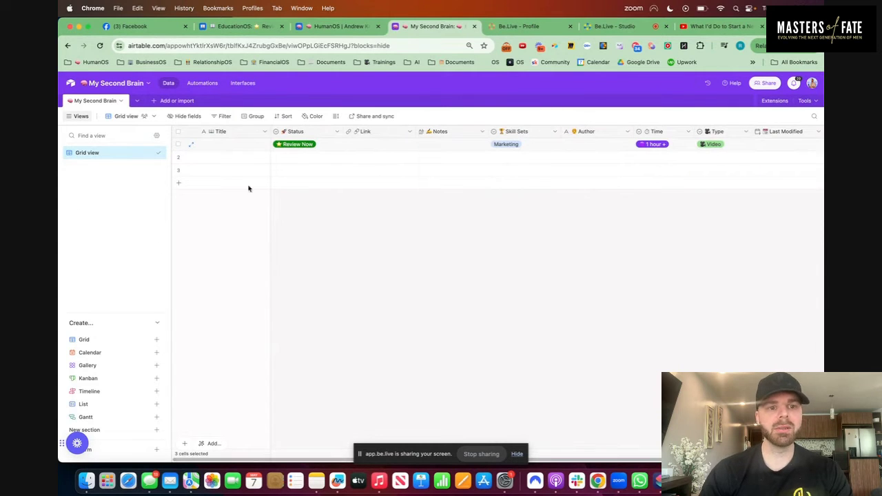
Group the records in the grid view by the Status field.
click(254, 116)
click(271, 158)
click(436, 301)
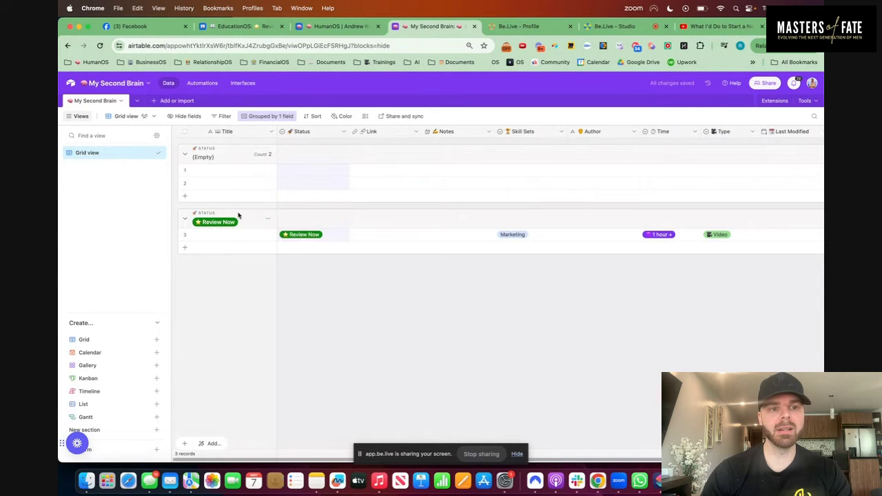
Delete the two blank records in the Empty status group.
click(184, 172)
right_click(186, 179)
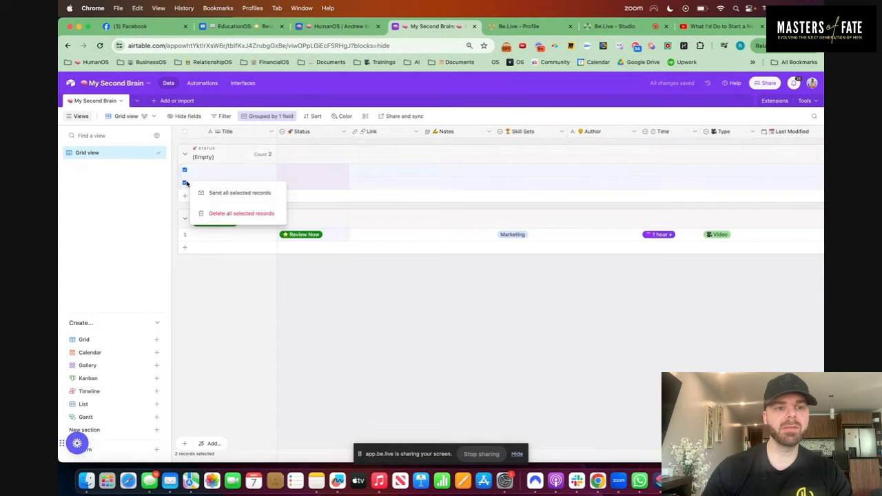
click(221, 211)
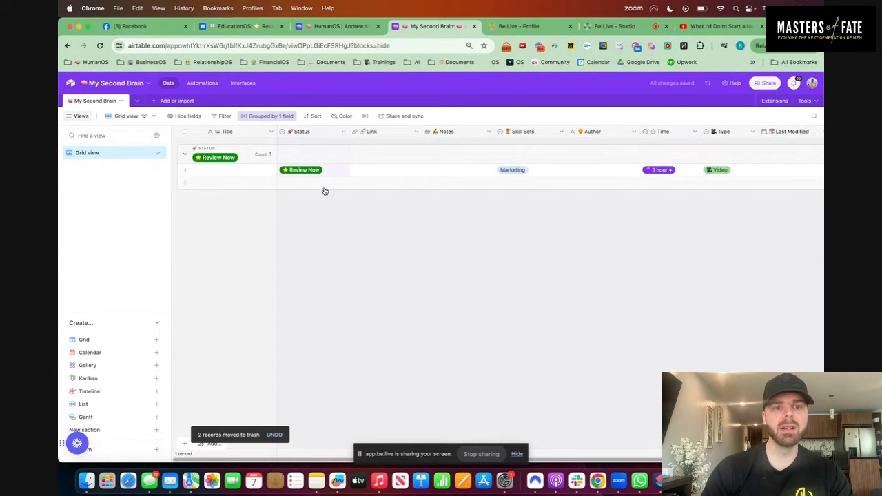
Sort the records within the Status groups by Added Date, in the reverse of the default order.
click(314, 117)
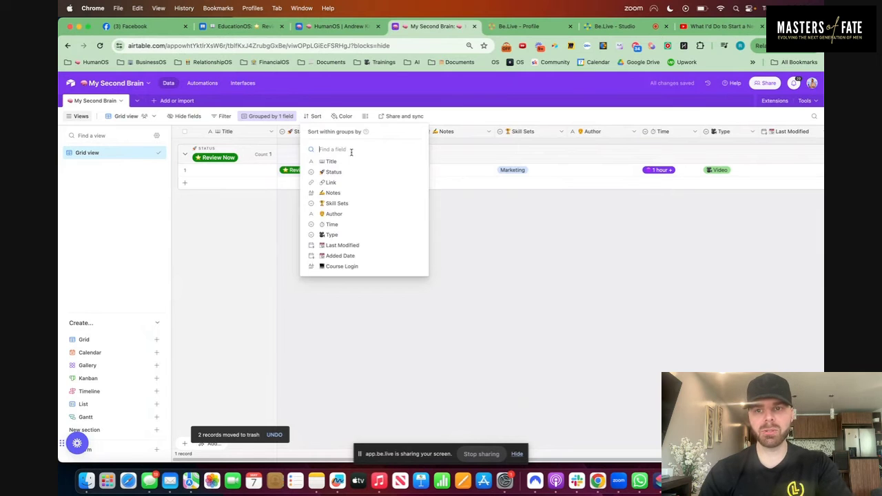
text(added)
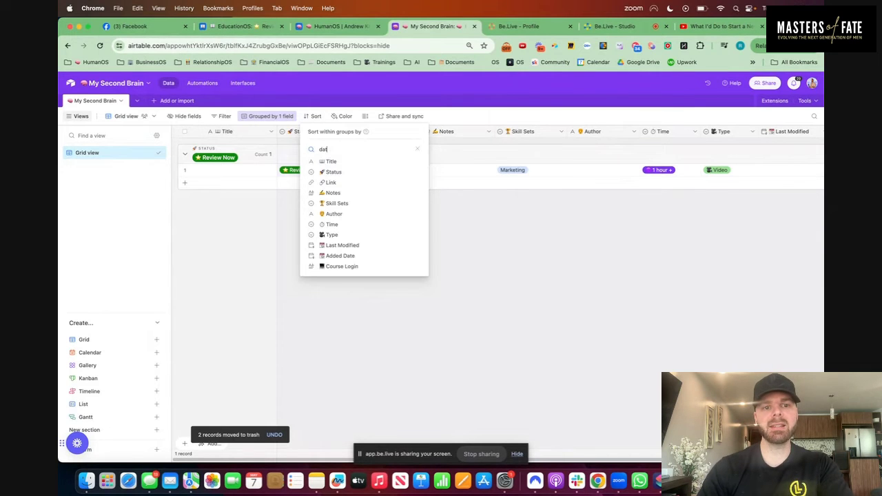
click(335, 166)
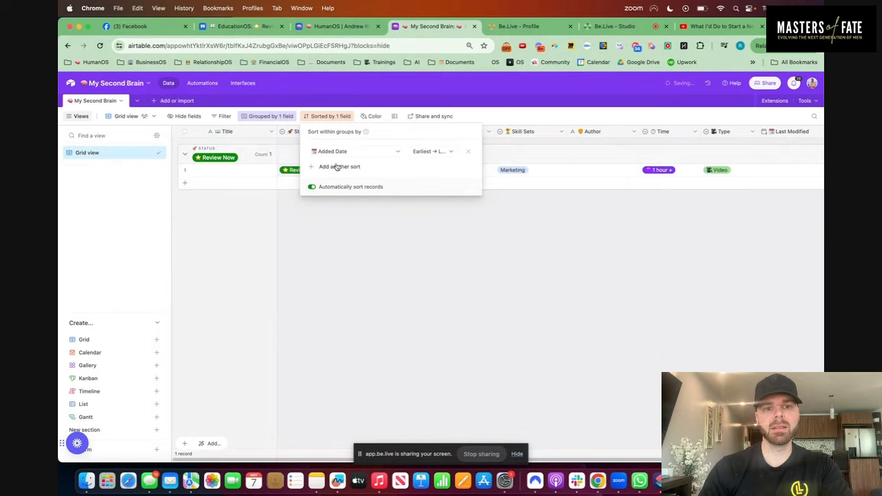
click(434, 151)
click(436, 178)
click(543, 254)
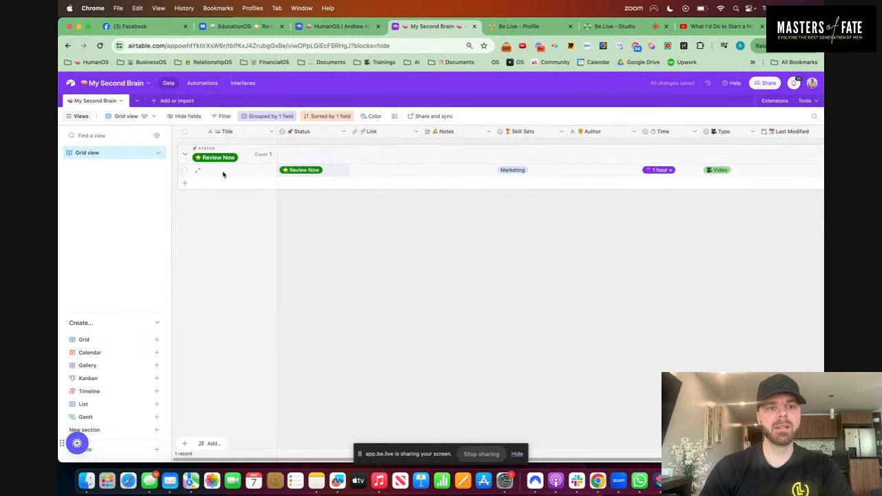
Rename the grid view to "Knowledge" with a brain emoji in front of the name.
click(218, 171)
click(218, 171)
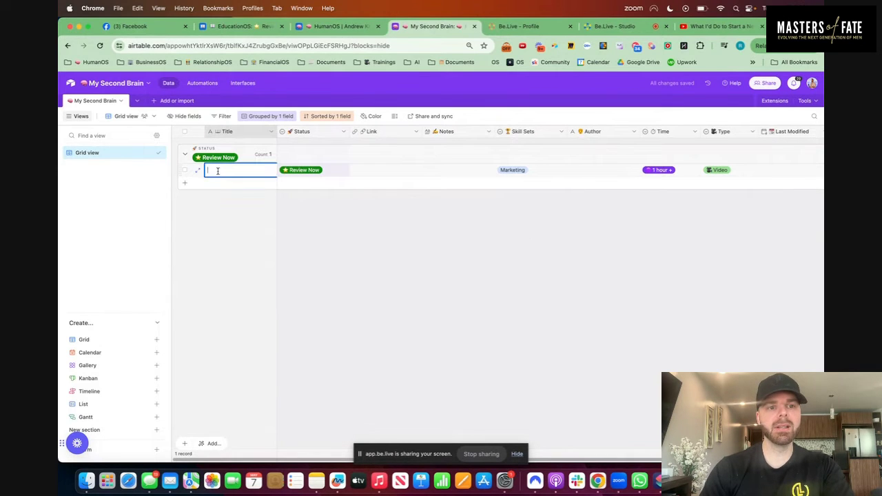
click(150, 153)
click(173, 193)
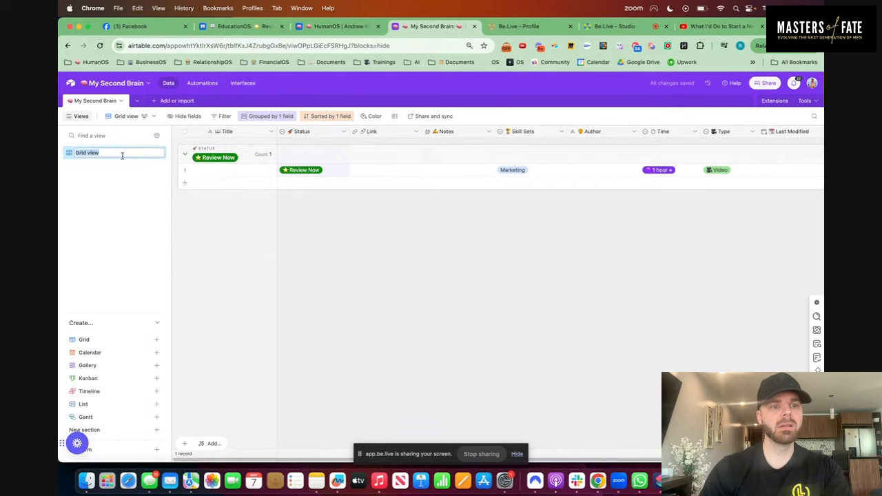
key(ctrl+super+space)
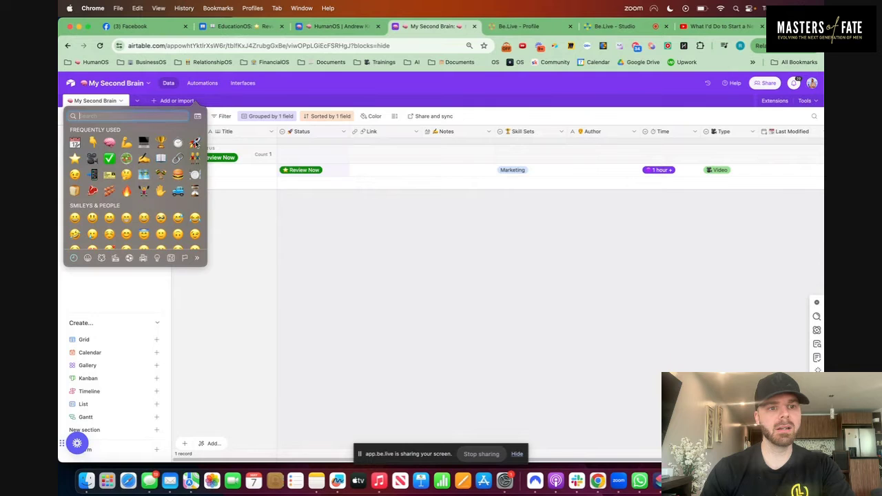
click(110, 146)
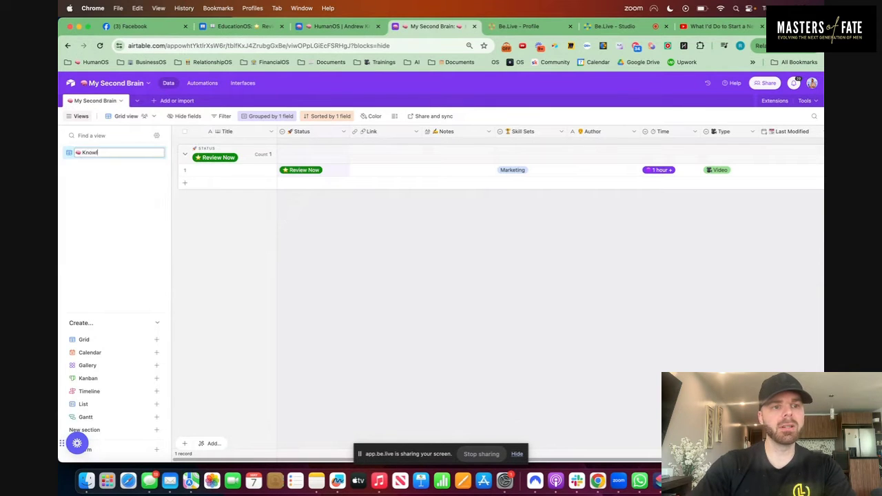
key(Return)
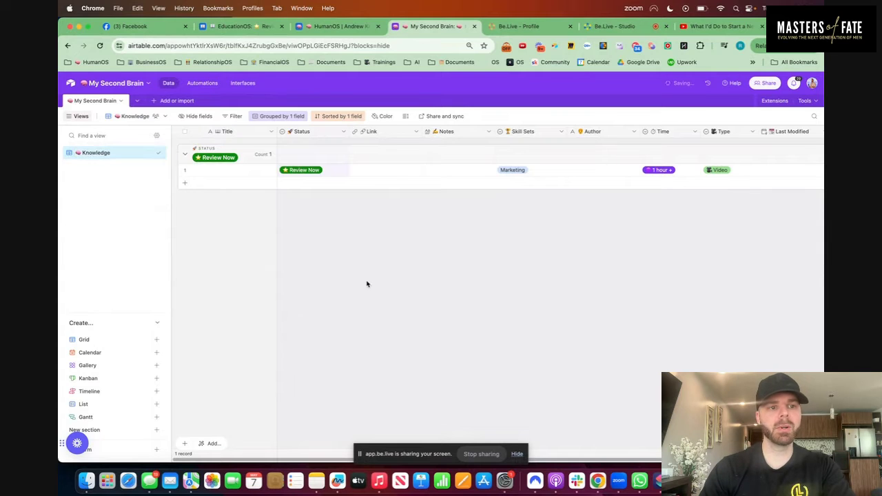
Duplicate the Knowledge view and name the copy "Courses" with a movie camera emoji in front of the name.
click(151, 154)
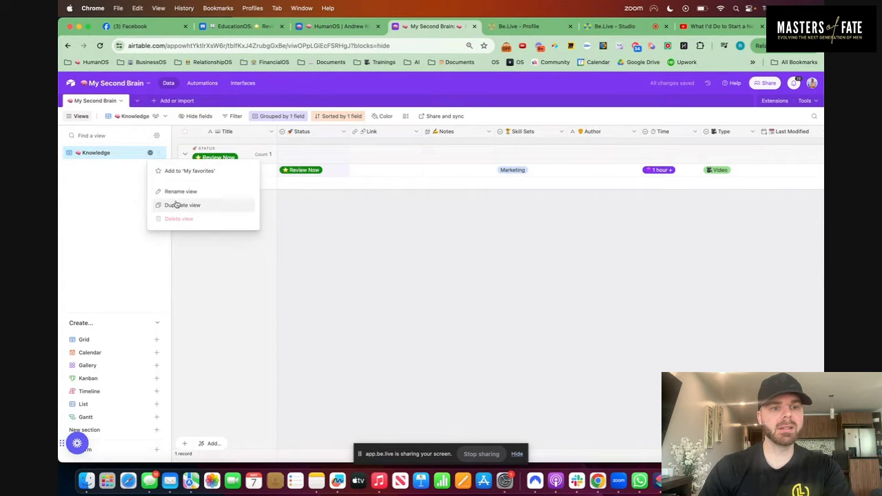
click(177, 205)
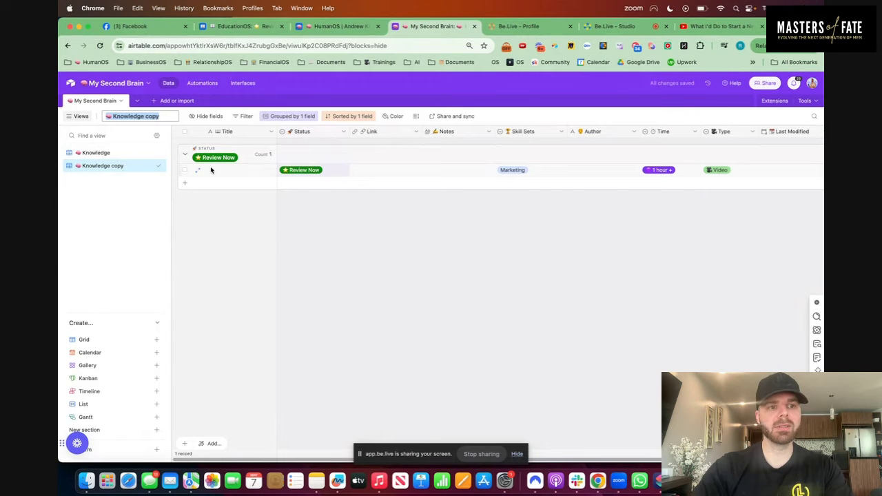
key(ctrl+super+space)
text(vide)
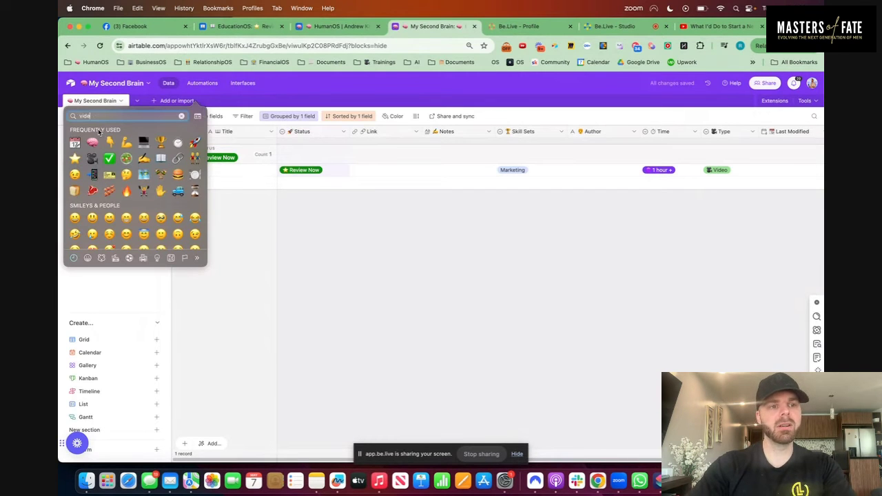
text(o)
click(91, 133)
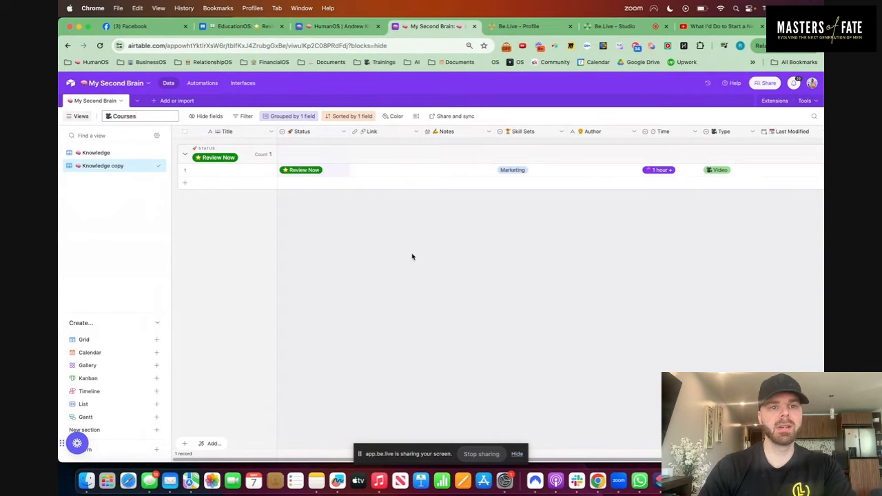
key(Return)
Filter the Courses view to show only records whose Type is Course.
click(230, 119)
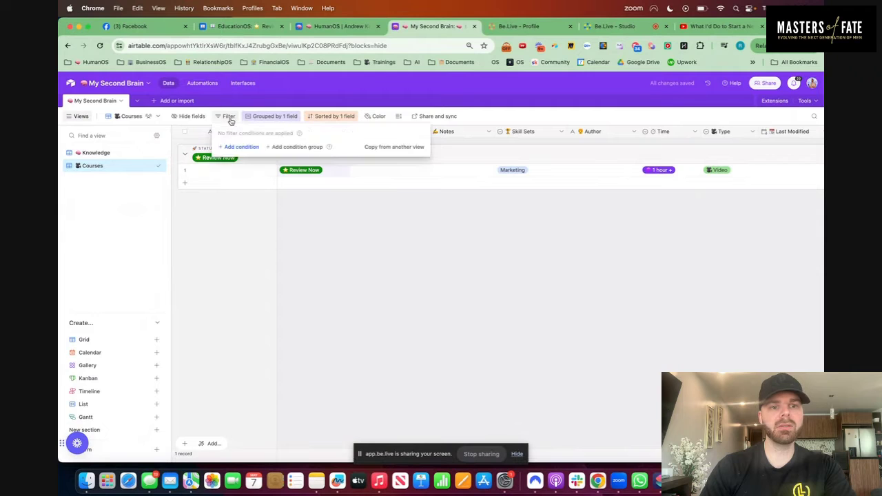
click(249, 148)
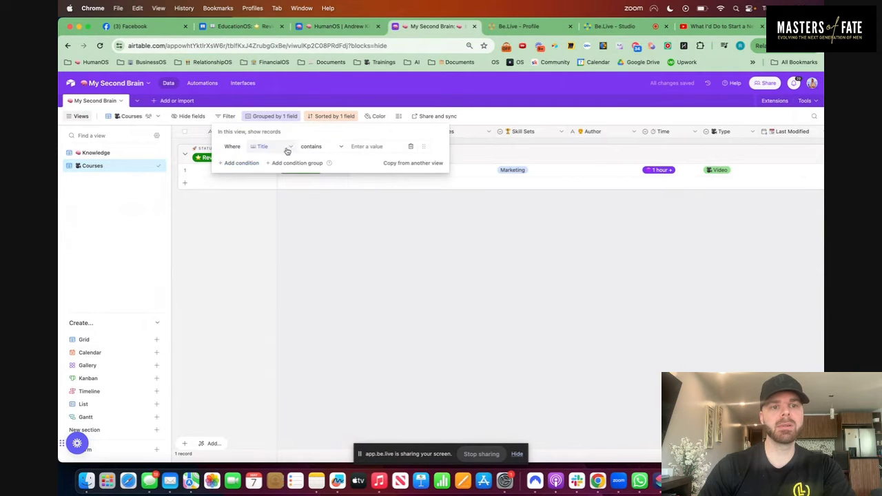
click(287, 147)
text(type)
click(288, 181)
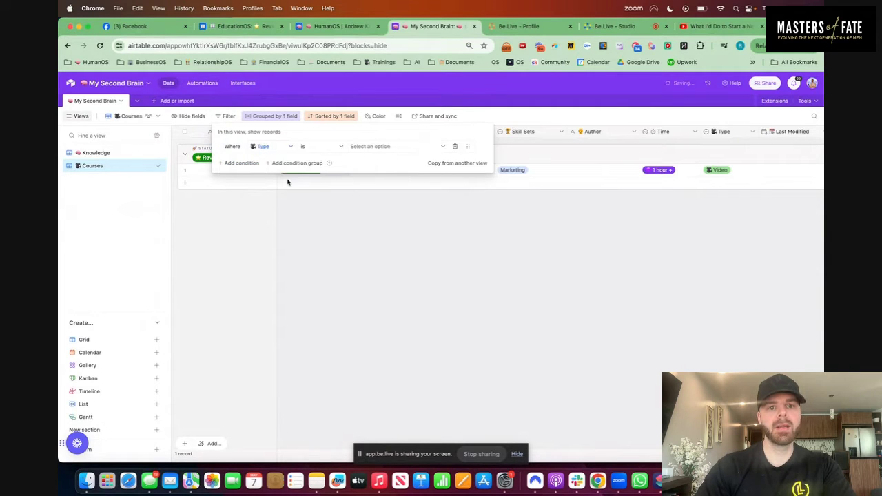
click(377, 151)
click(388, 199)
click(475, 246)
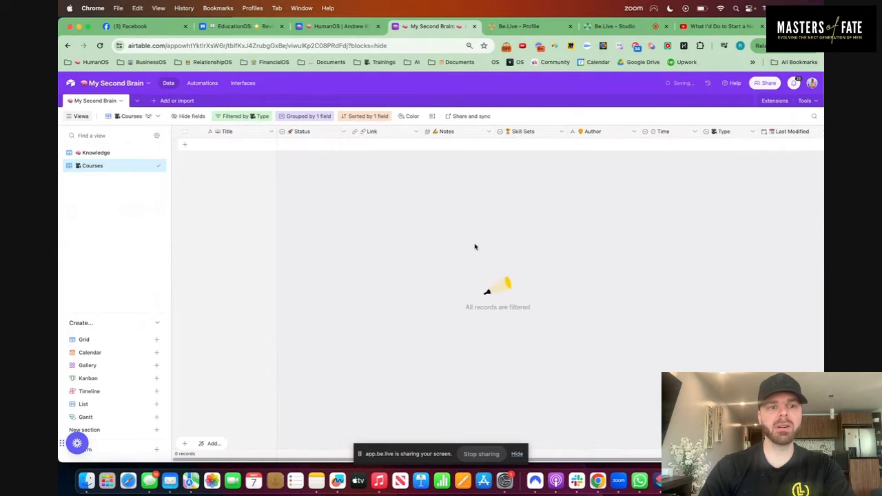
Add a blank record to the Courses view and move the Course Login field between Notes and Skill Sets.
click(186, 147)
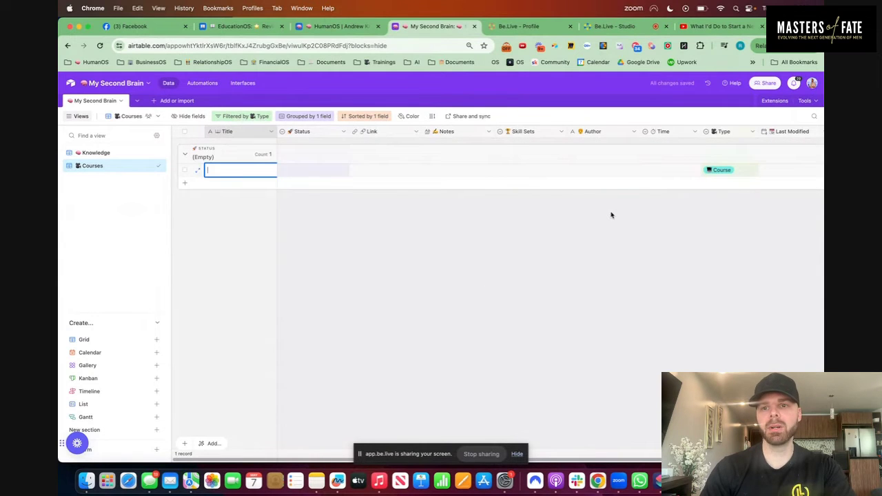
scroll(655, 172, right, 5)
drag(719, 133, 503, 157)
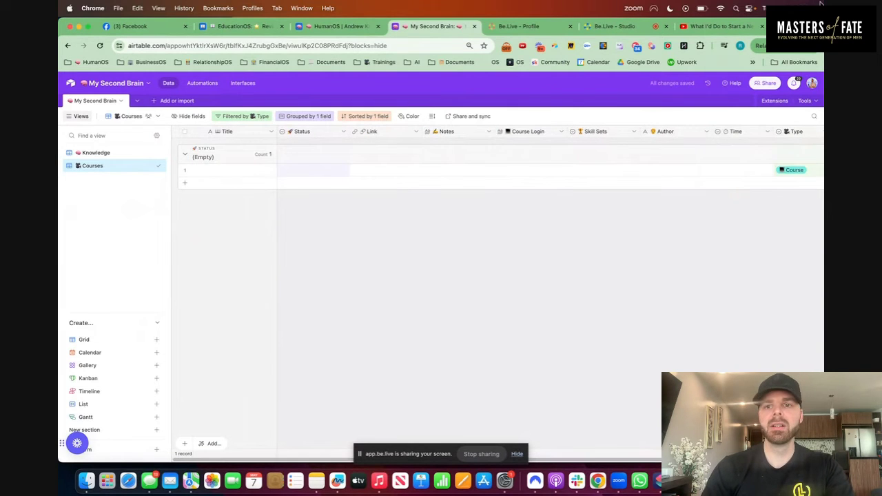
Open the bookmarked Skool community in a new browser tab and copy its web address.
key(super+t)
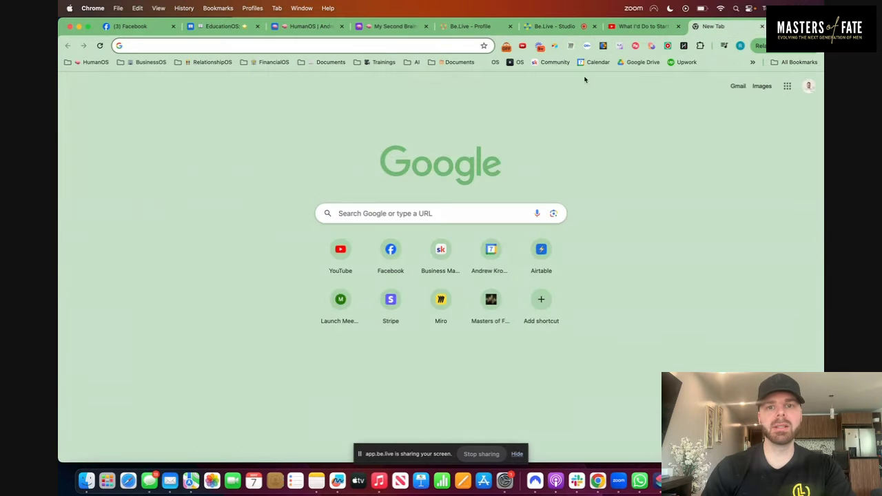
click(551, 64)
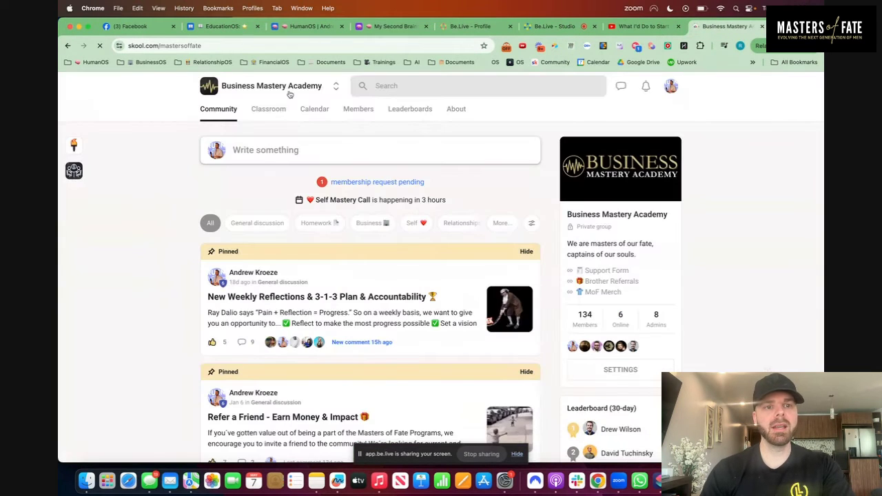
click(212, 45)
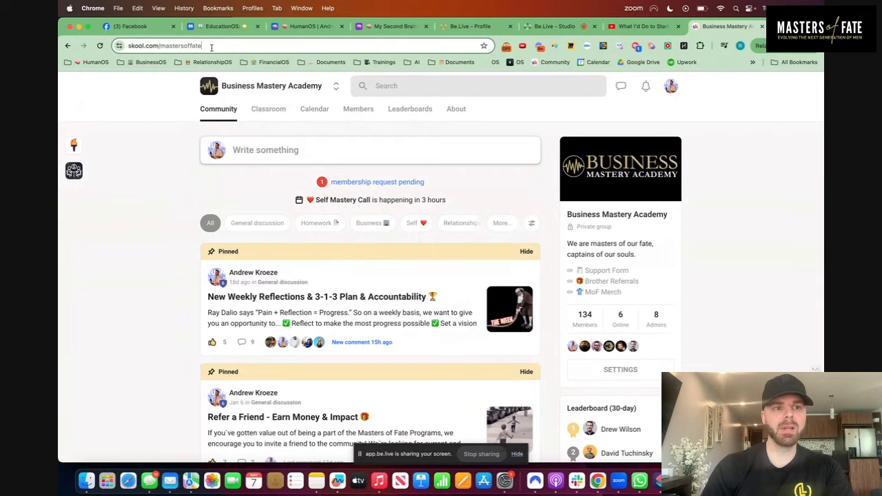
key(super+c)
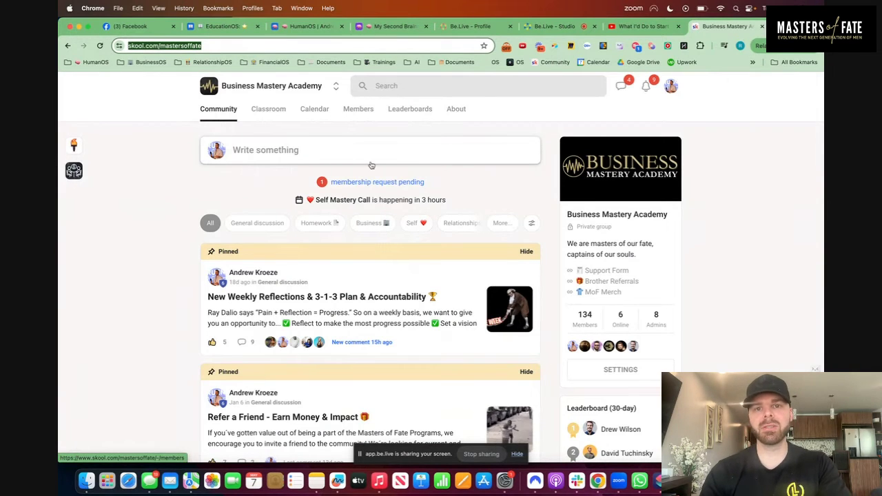
Back in the Airtable base, title the course record "Business Mastery Academy" and paste the copied community address into its Link field.
click(645, 27)
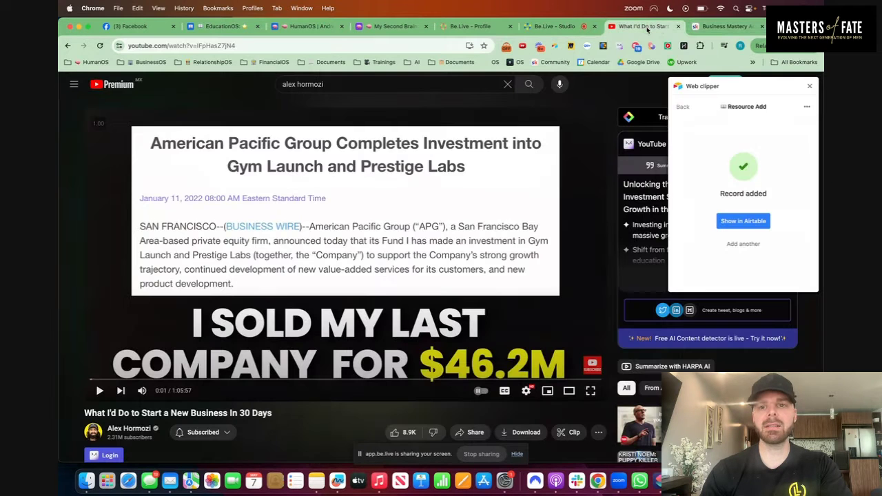
click(394, 27)
double_click(228, 172)
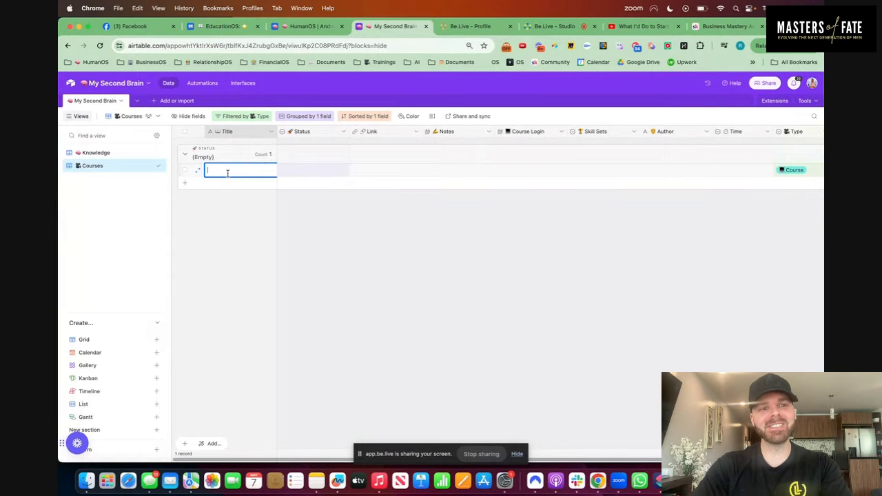
text(Business Mastery Academy)
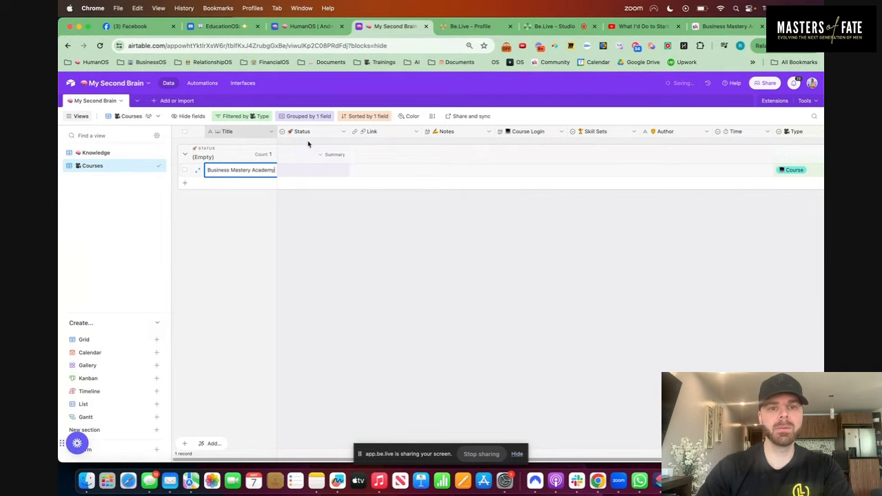
double_click(372, 169)
key(super+v)
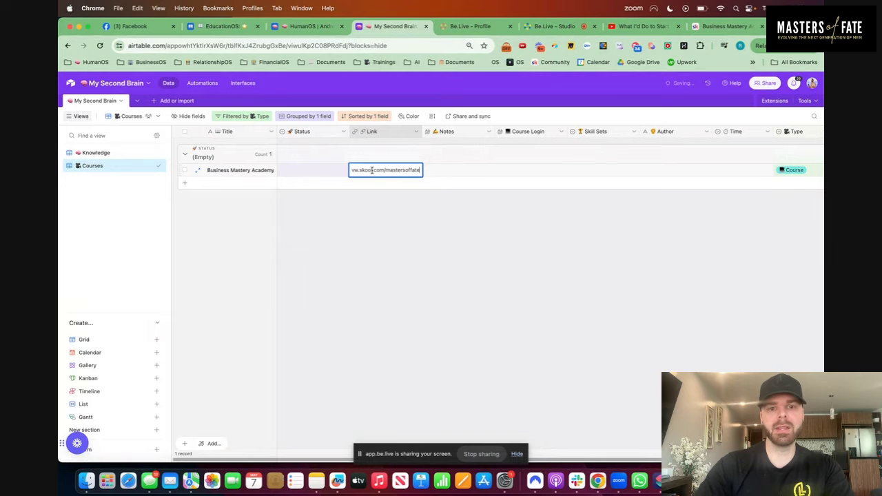
Fill the record's Course Login field with the blank labels "Skool:", "Email:" and "Password:", separated by empty lines.
double_click(508, 167)
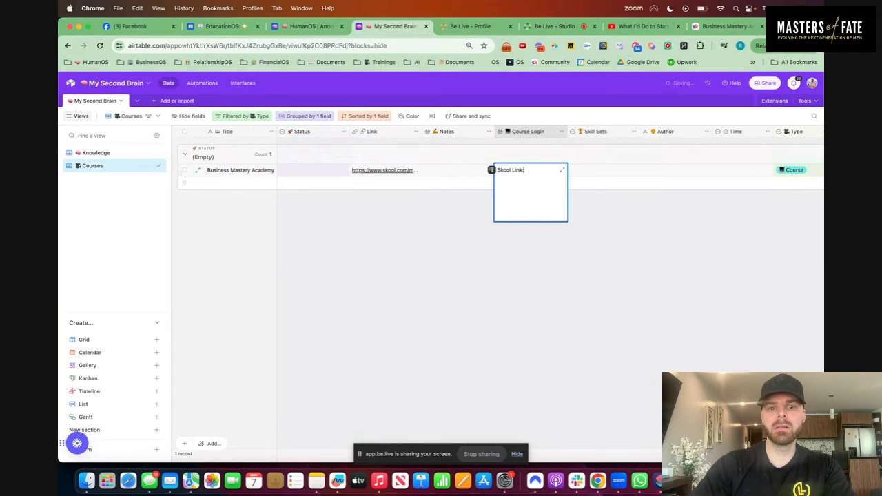
text(Skool:  )
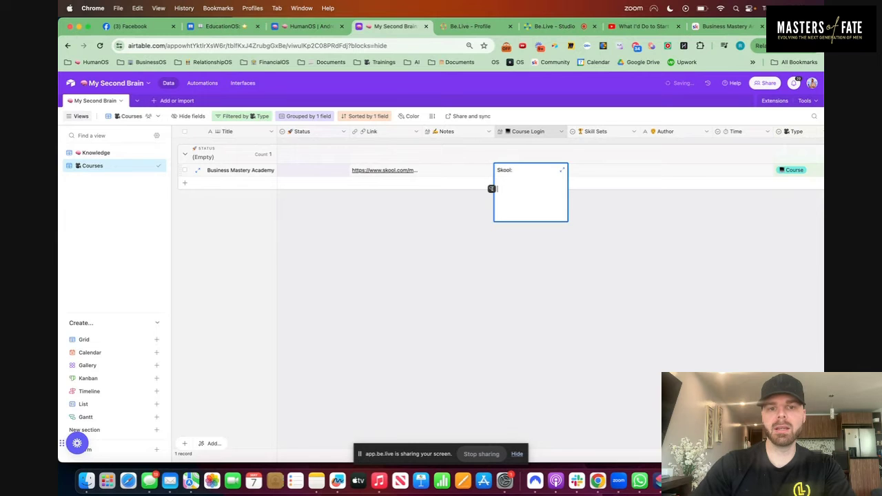
text(Email:)
key(Return)
key(Return)
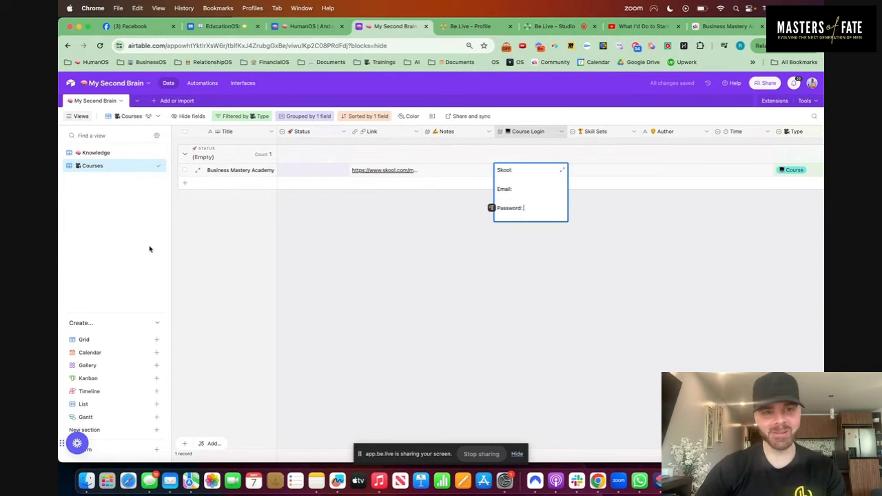
Set the Business Mastery Academy record's Status to Review Now and its Skill Sets to Marketing.
click(309, 170)
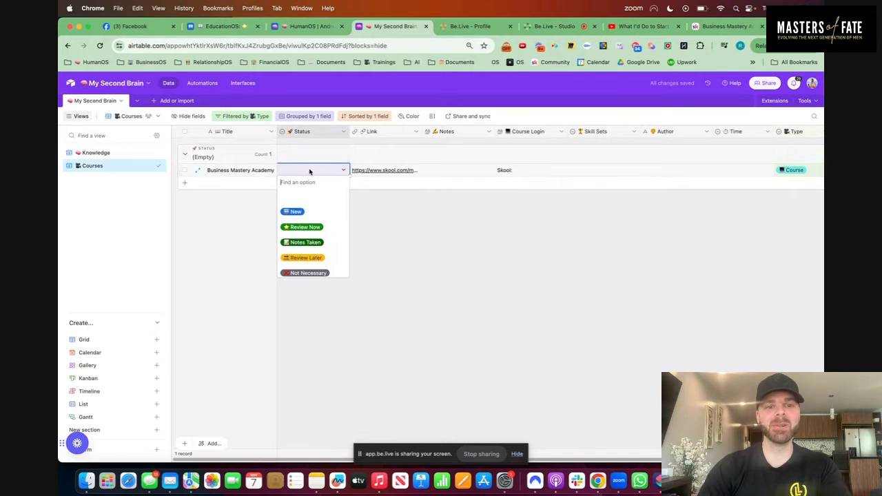
click(322, 229)
click(493, 266)
scroll(579, 195, right, 2)
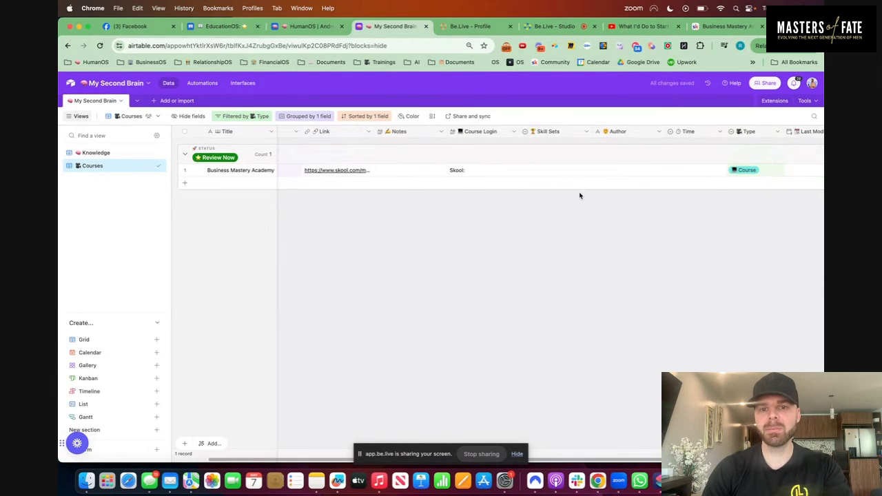
click(556, 170)
click(555, 170)
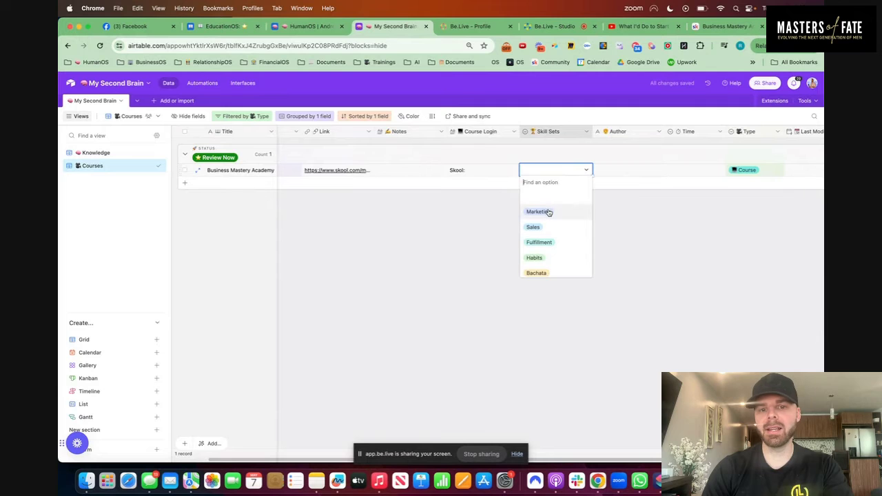
click(548, 212)
Set the Business Mastery Academy record's Time to Long Course.
scroll(604, 222, right, 4)
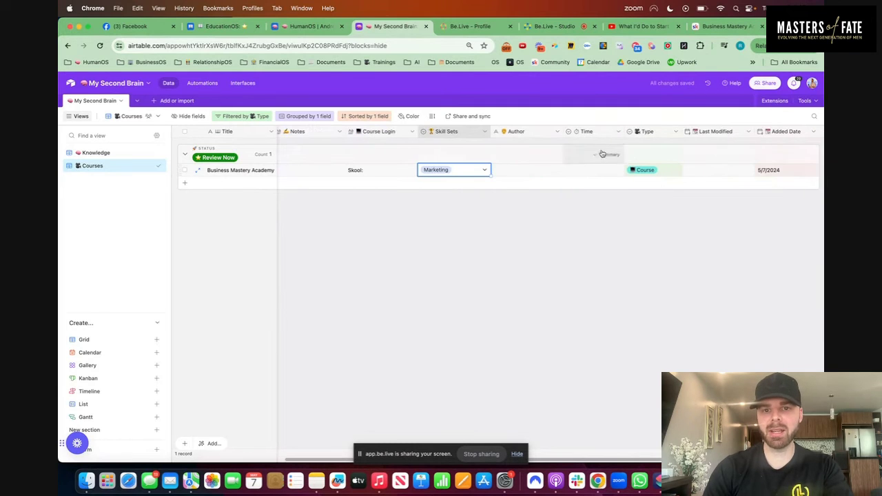
double_click(591, 170)
scroll(597, 235, down, 3)
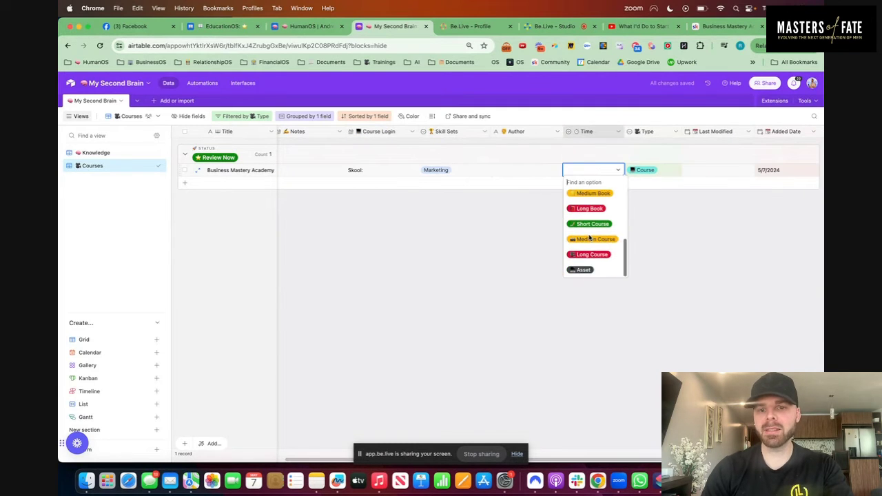
click(600, 255)
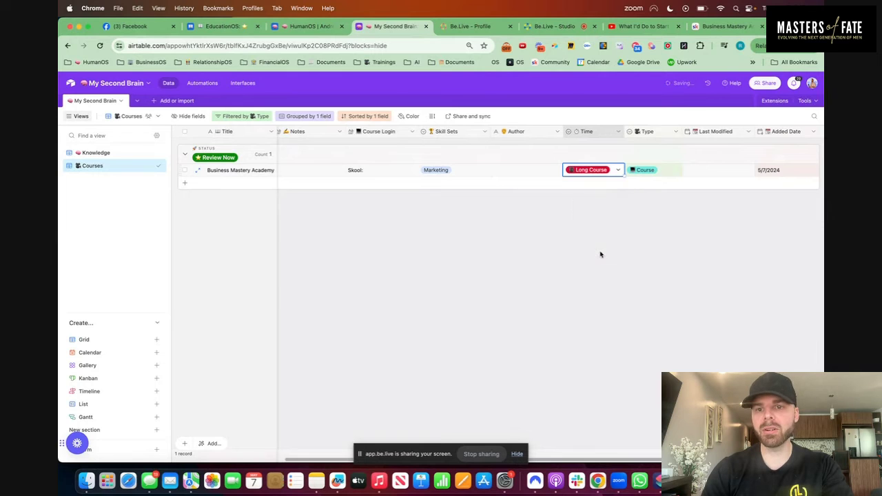
Expand the Business Mastery Academy record, enter "lalalala" as placeholder text in Notes, and close the record.
scroll(537, 193, left, 4)
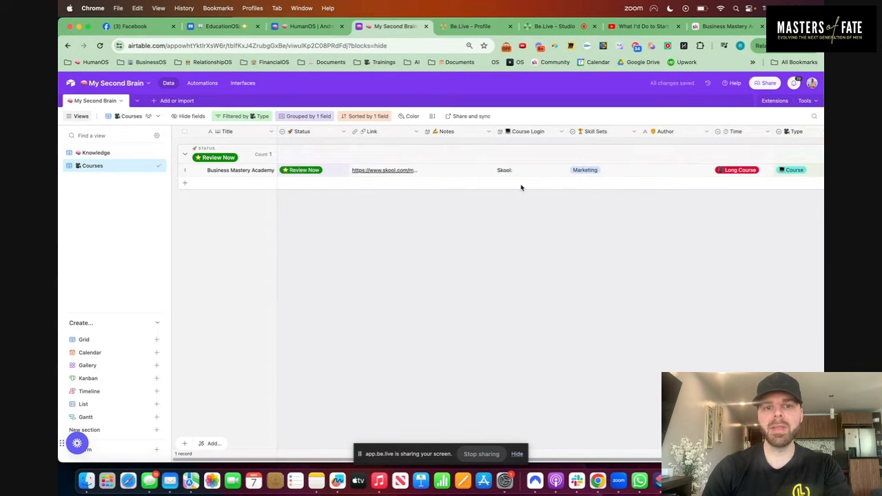
click(443, 171)
click(443, 170)
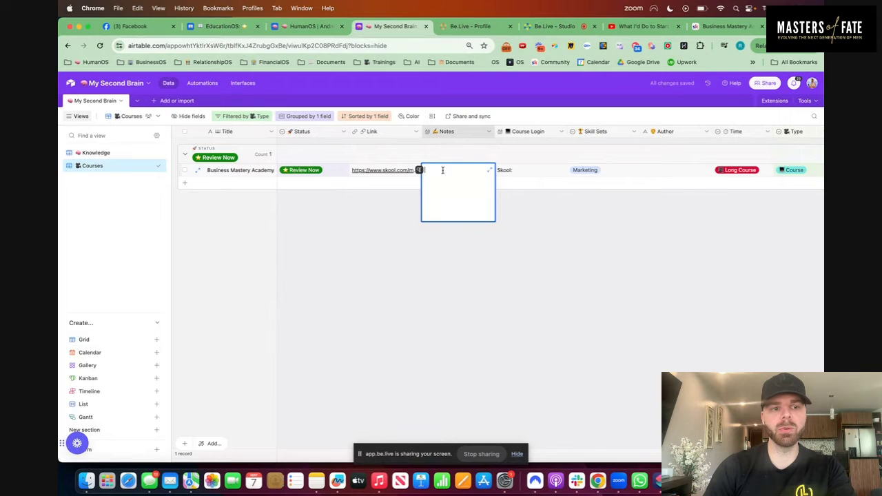
click(198, 171)
click(358, 243)
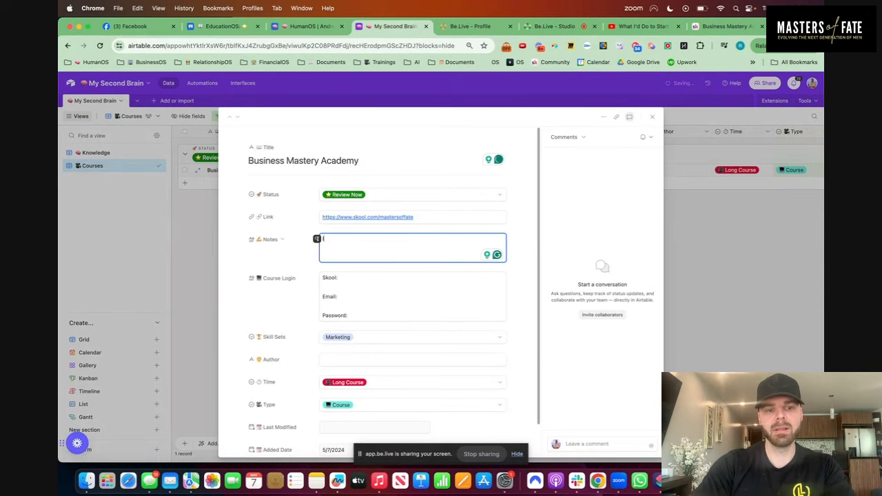
text(lalalala)
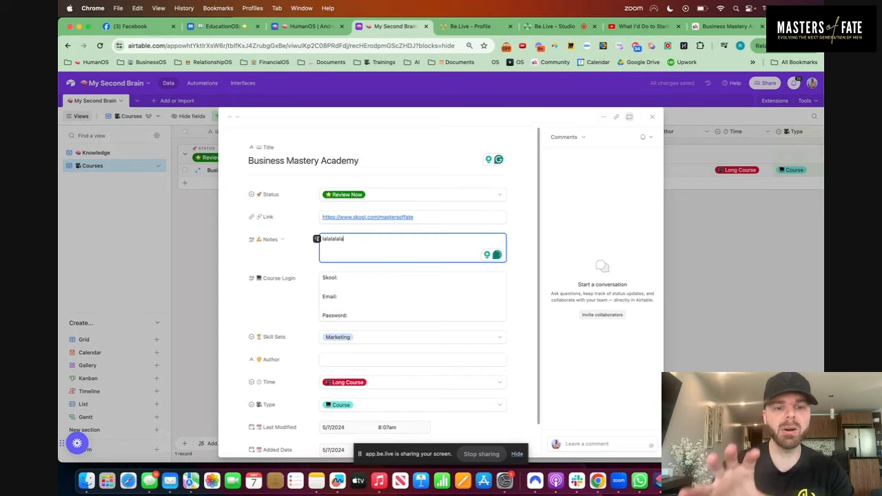
scroll(452, 315, down, 1)
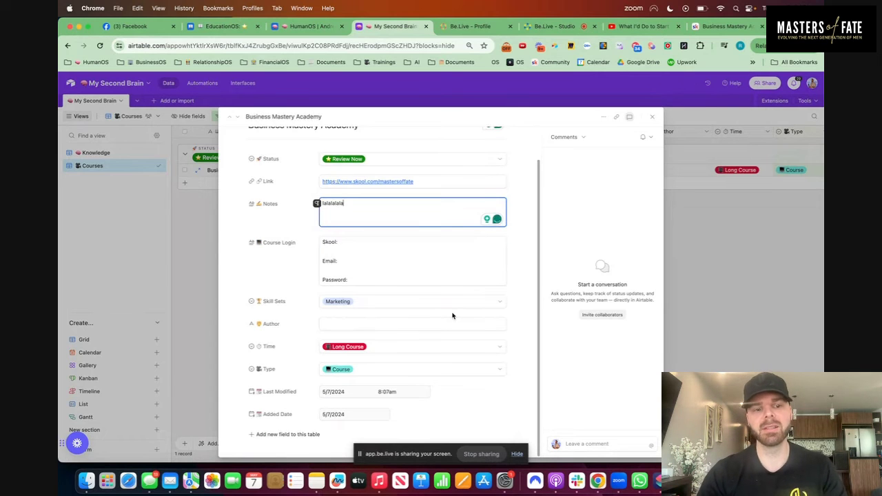
click(652, 116)
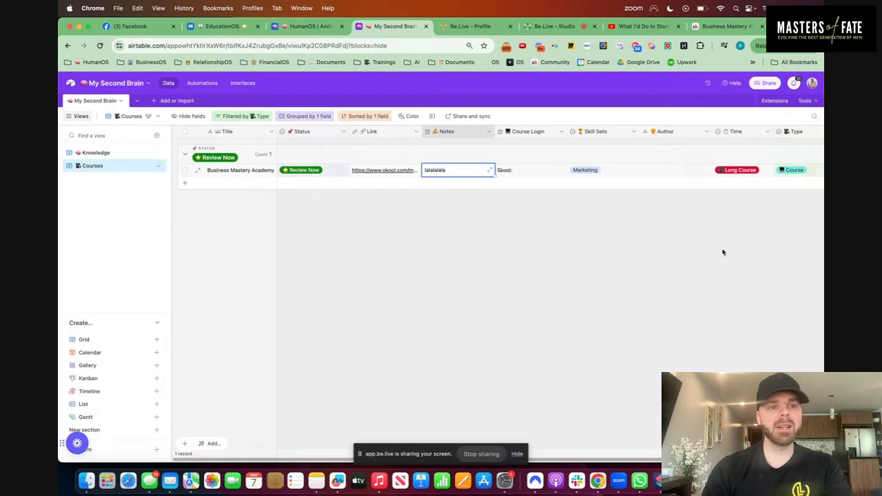
Duplicate the Courses view and name the copy "Books" with a book emoji in front.
click(150, 166)
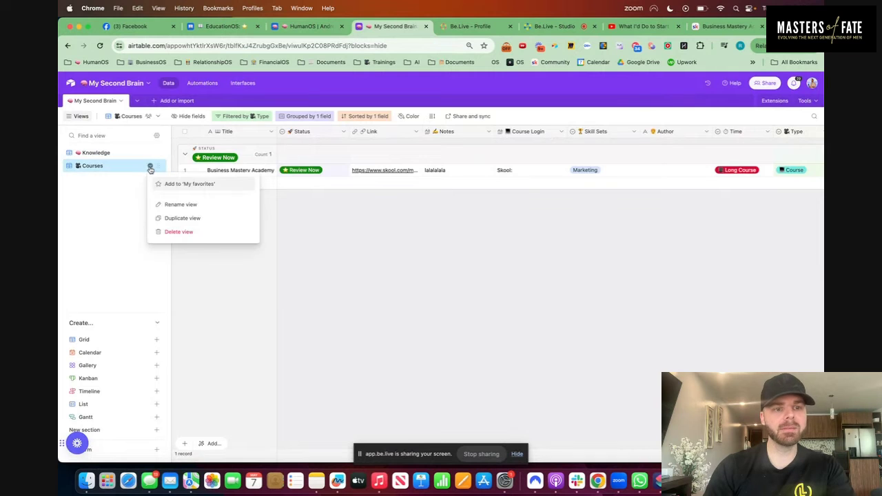
click(180, 218)
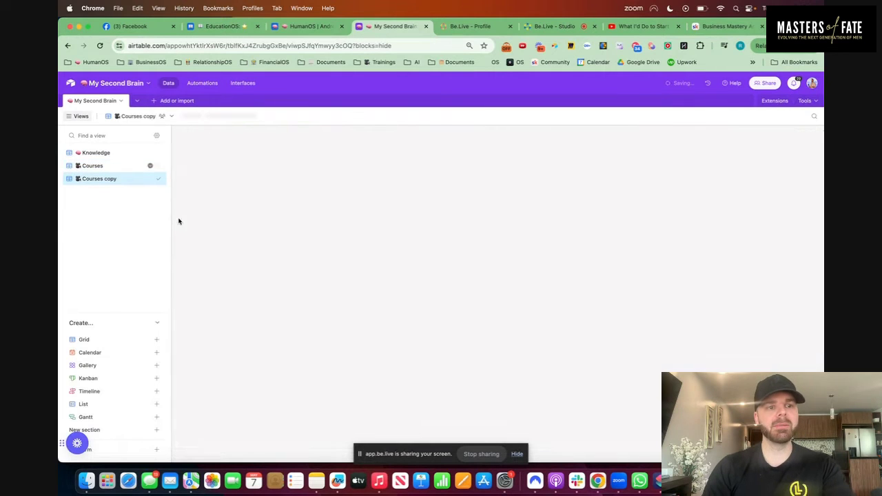
key(ctrl+super+space)
click(161, 158)
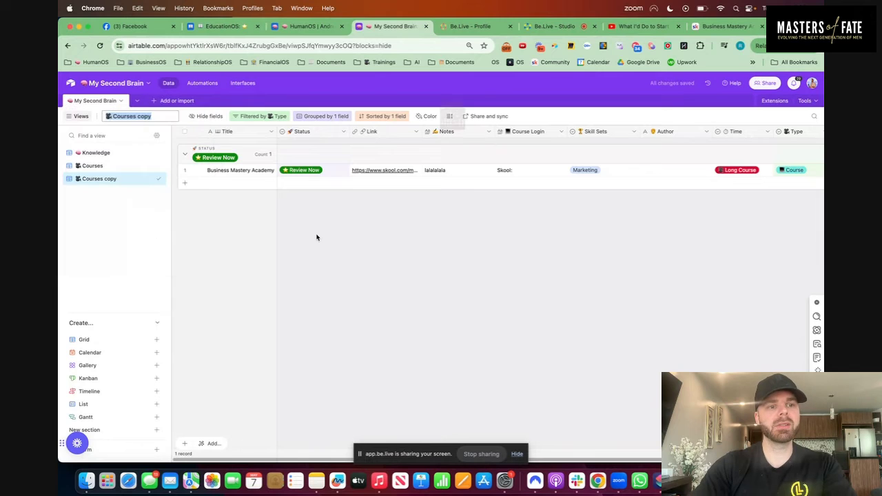
text(Books)
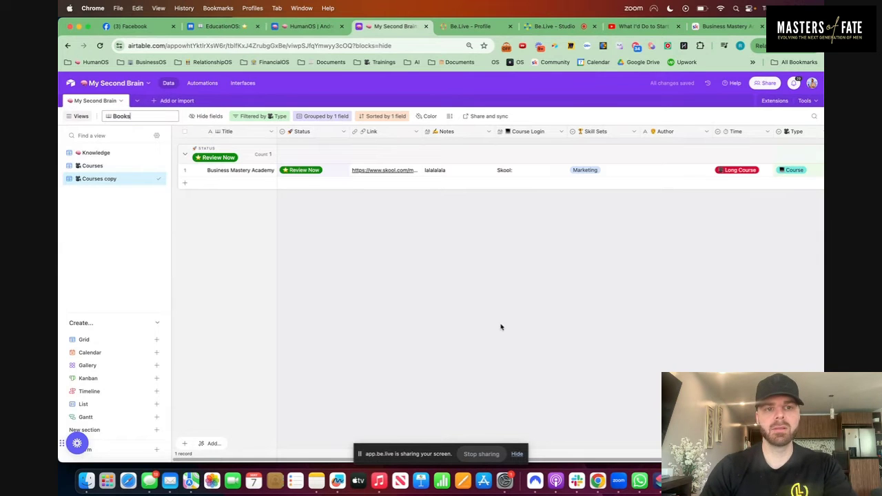
key(Return)
Change the Books view's filter so that it shows records where Type is Book.
click(237, 116)
click(365, 146)
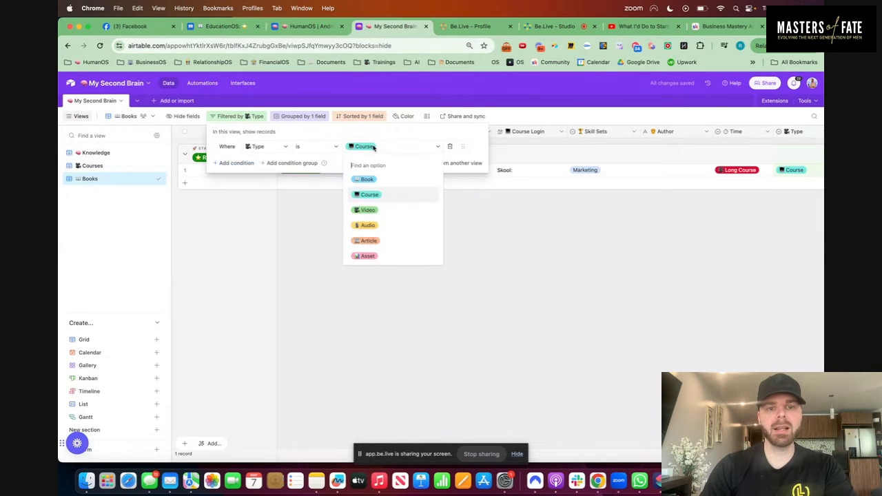
click(366, 179)
click(493, 205)
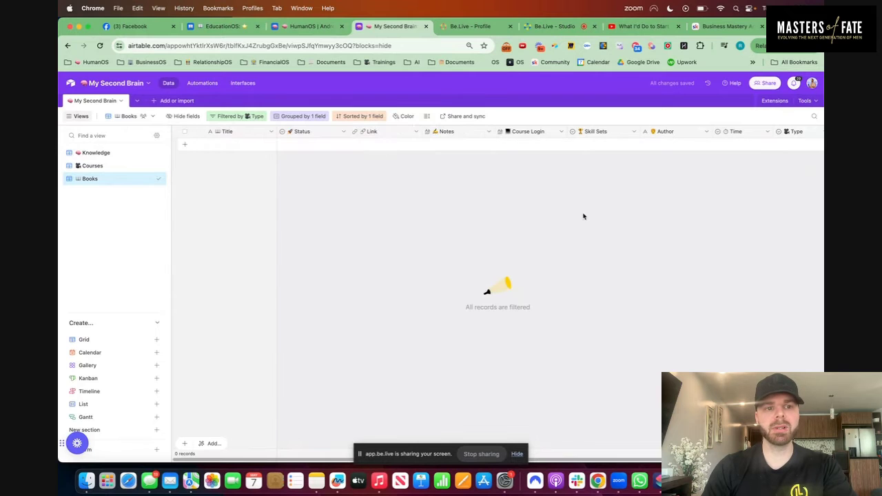
Add a record titled "The Alchemis" to the Books view and set its Status to Review Now.
click(185, 144)
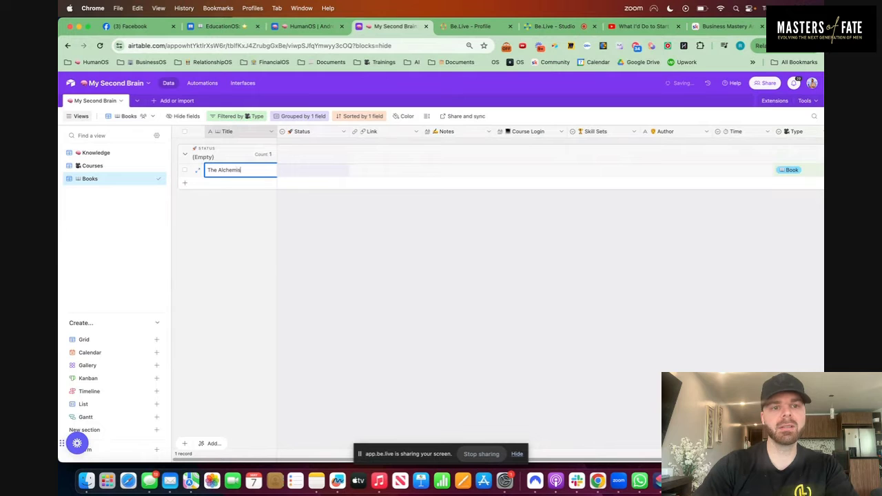
click(323, 171)
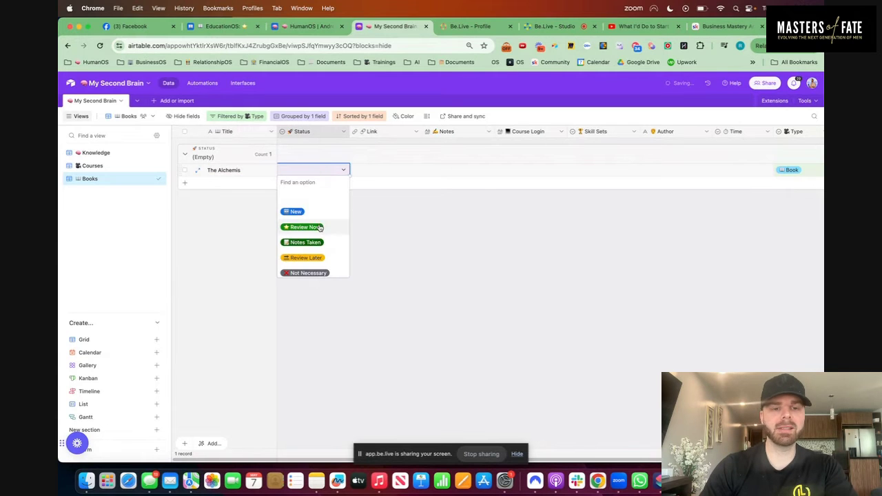
click(318, 226)
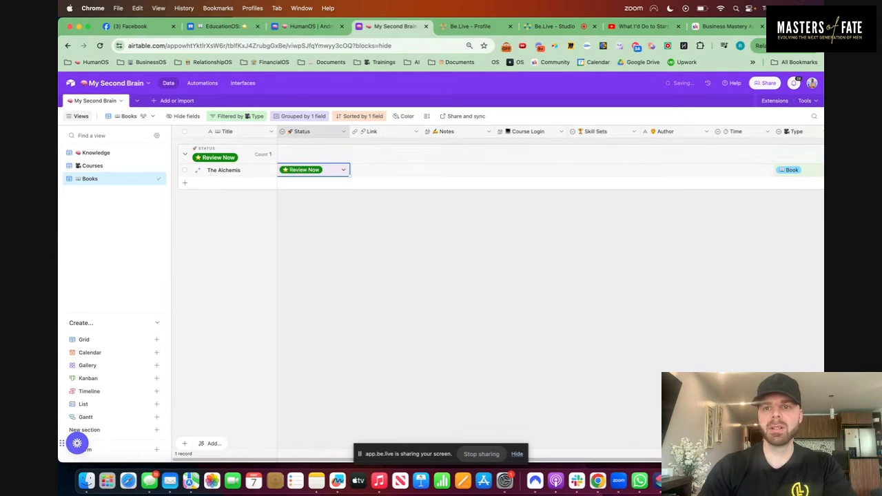
Open the Audible website in a new browser tab and dismiss the translation offer.
key(super+t)
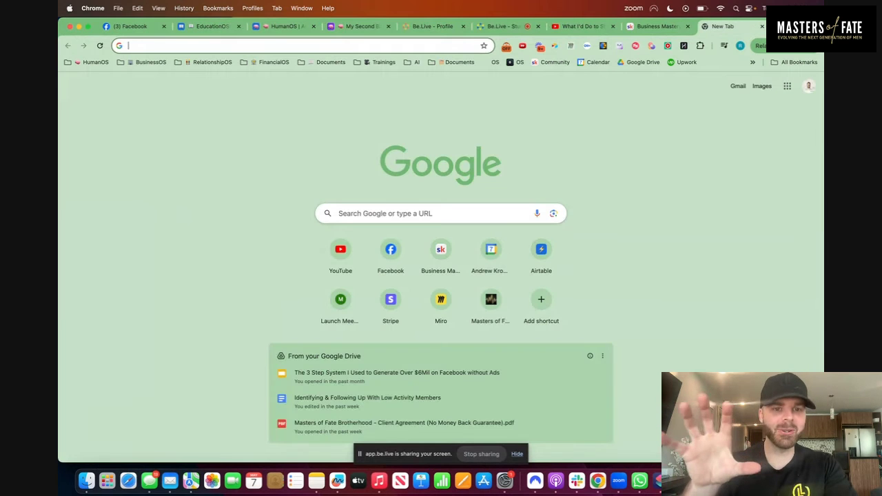
text(a)
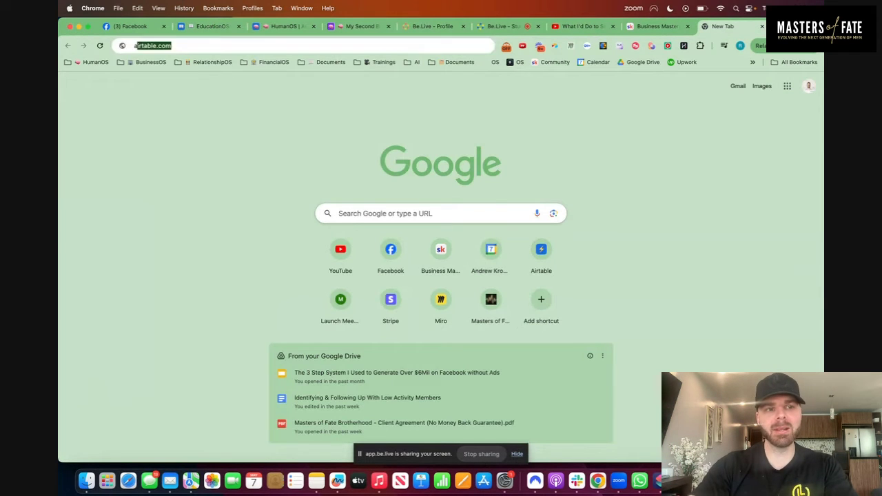
text(udi)
key(Return)
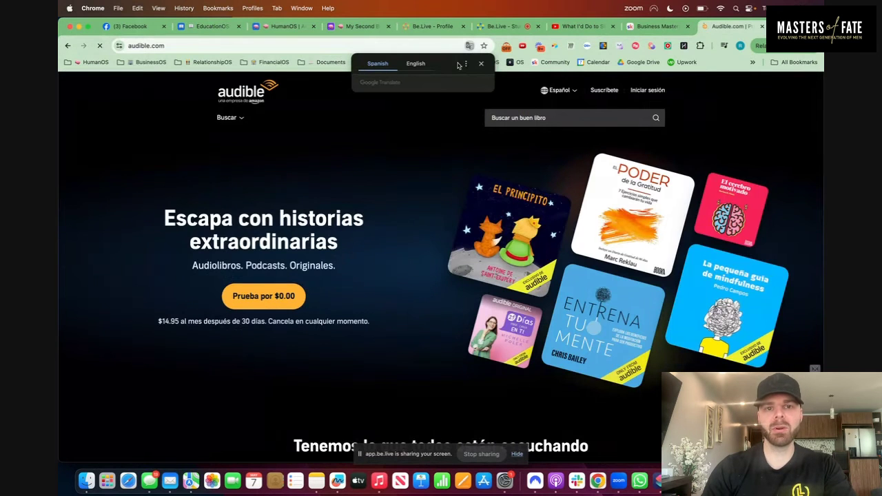
click(481, 63)
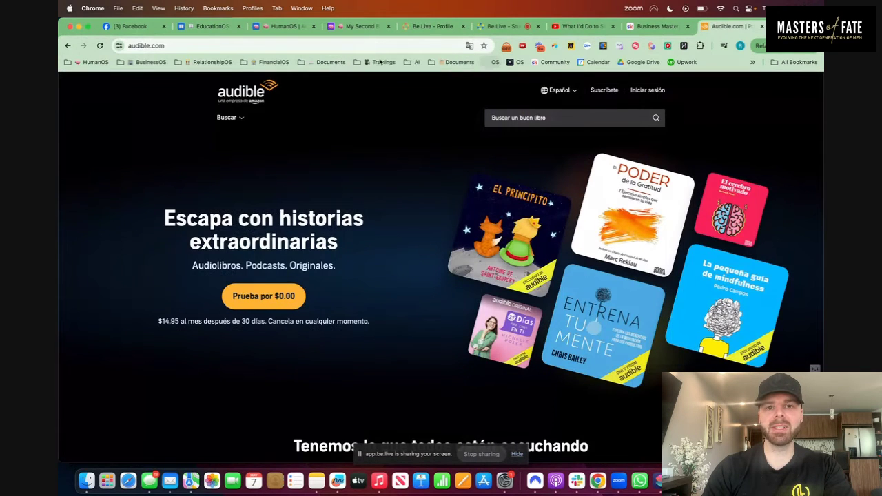
Go to YouTube and search for "the alchemist".
click(317, 45)
text(you)
key(Return)
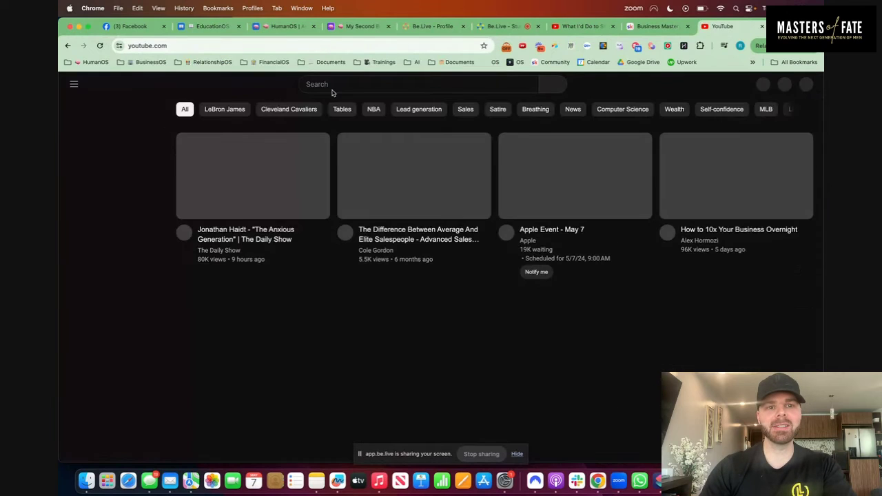
click(332, 89)
text(a)
key(BackSpace)
text(the alchemist)
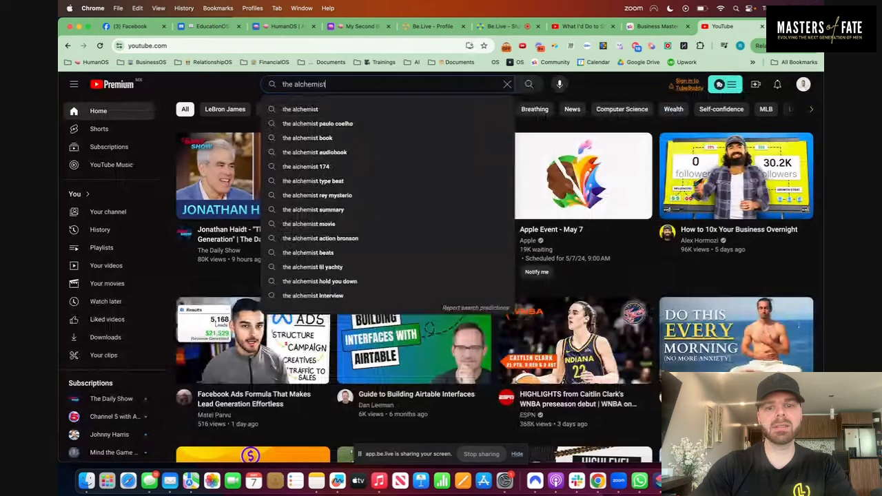
key(Return)
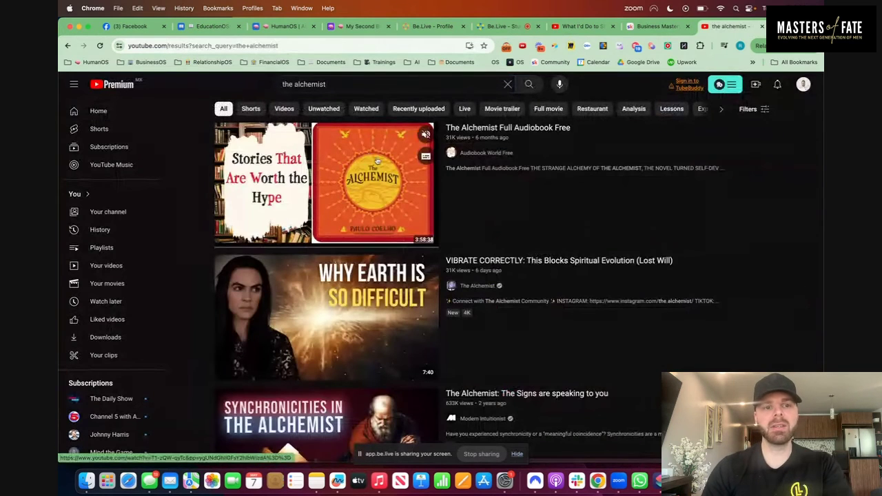
Find the Course Hero video "The Alchemist | Summary & Analysis" in the search results and open it.
mouse_move(365, 172)
scroll(331, 232, down, 5)
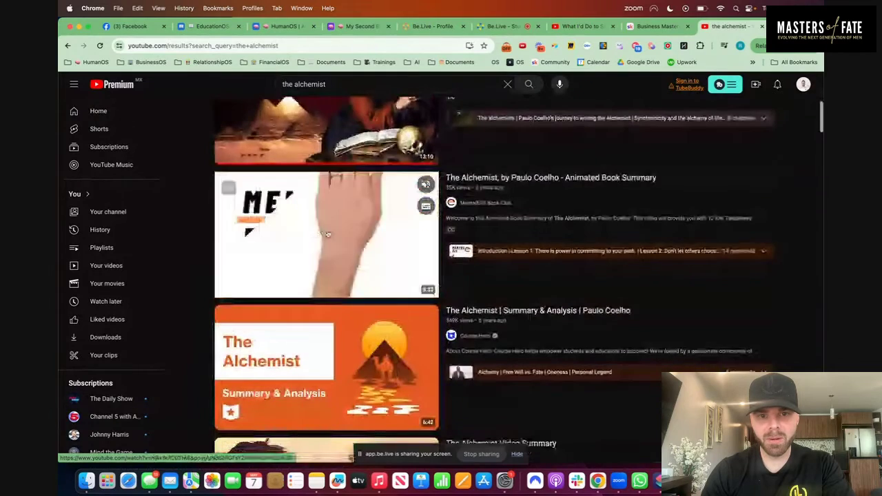
scroll(328, 234, down, 2)
click(328, 234)
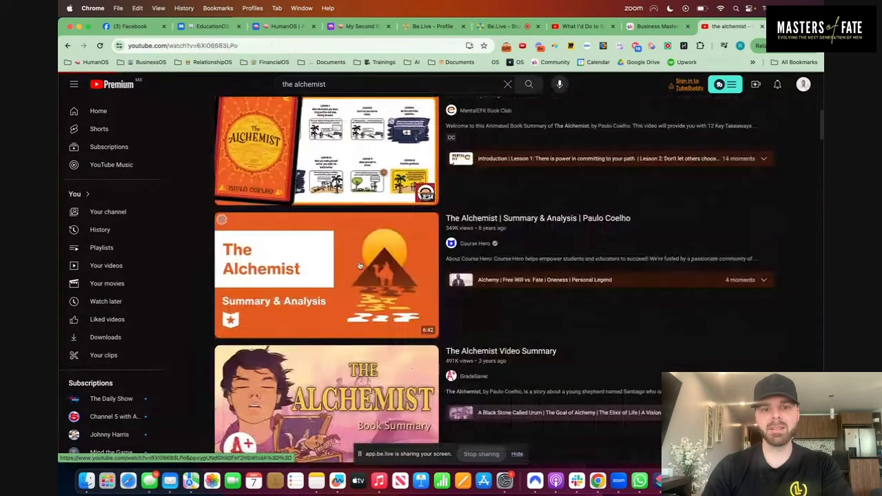
Copy the video's URL and return to Airtable to enter it in the book record's Link field.
click(246, 44)
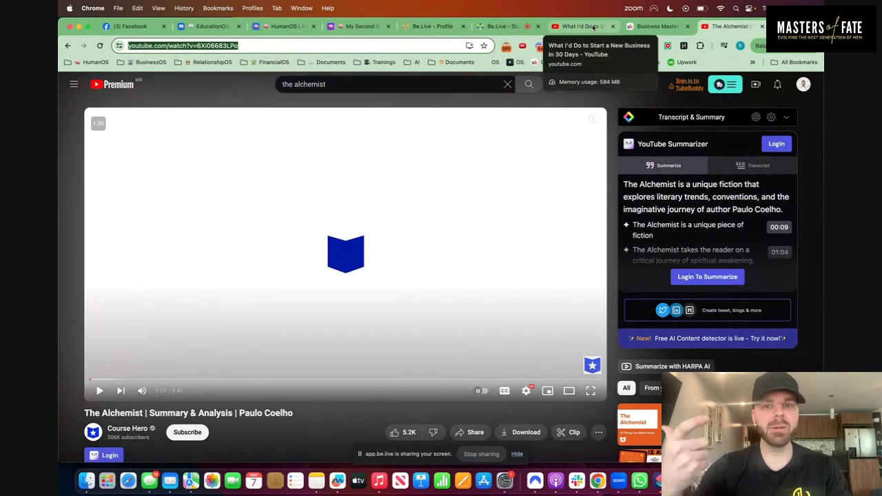
click(359, 26)
click(374, 172)
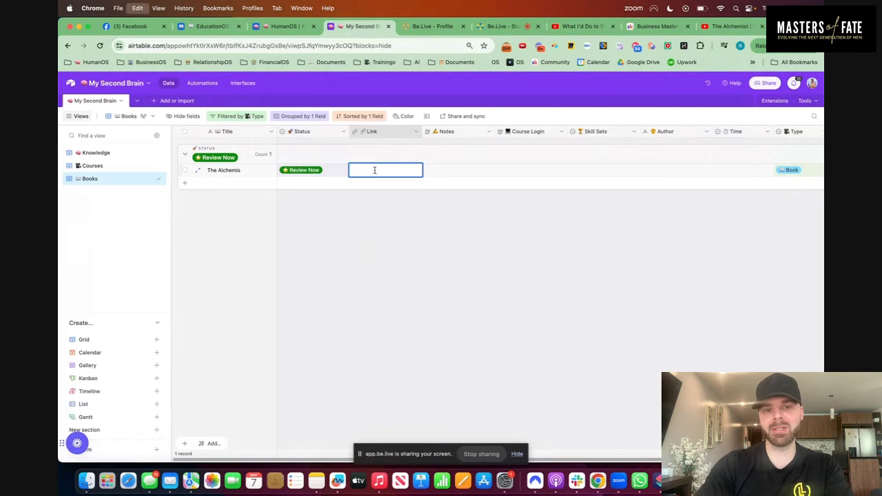
Paste the copied YouTube address into the Link field of the "The Alchemis" book record.
key(cmd+v)
click(450, 173)
click(451, 171)
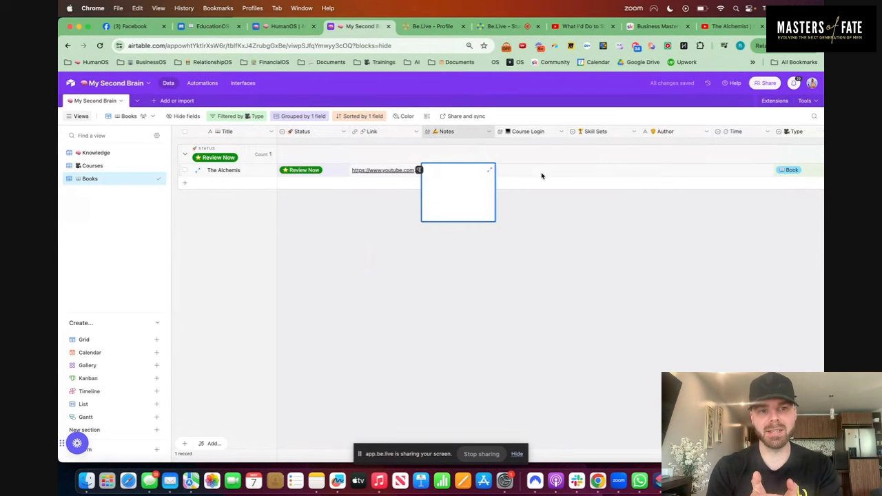
Add a new option named "Life" to the Skill Sets single select field and save the field.
double_click(600, 177)
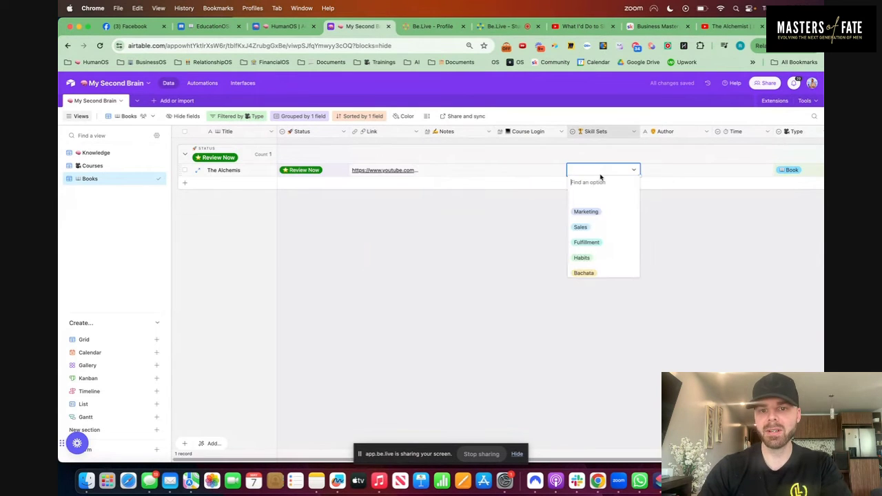
click(634, 132)
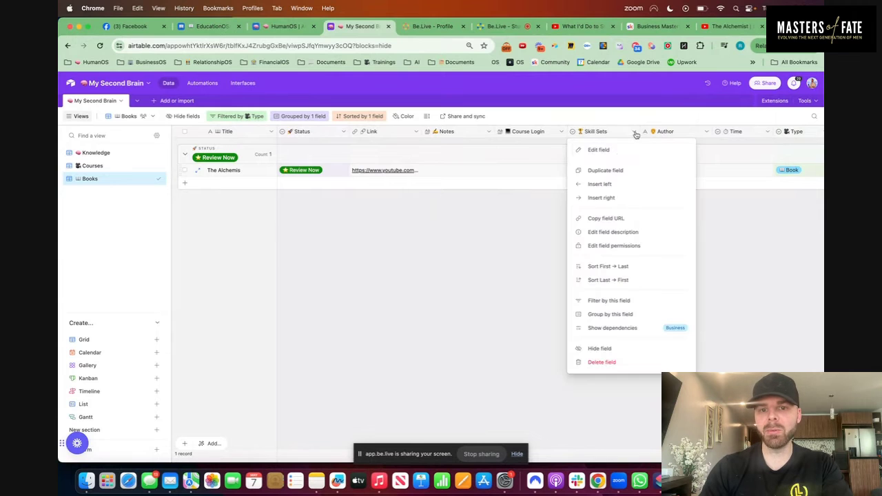
click(616, 153)
click(519, 293)
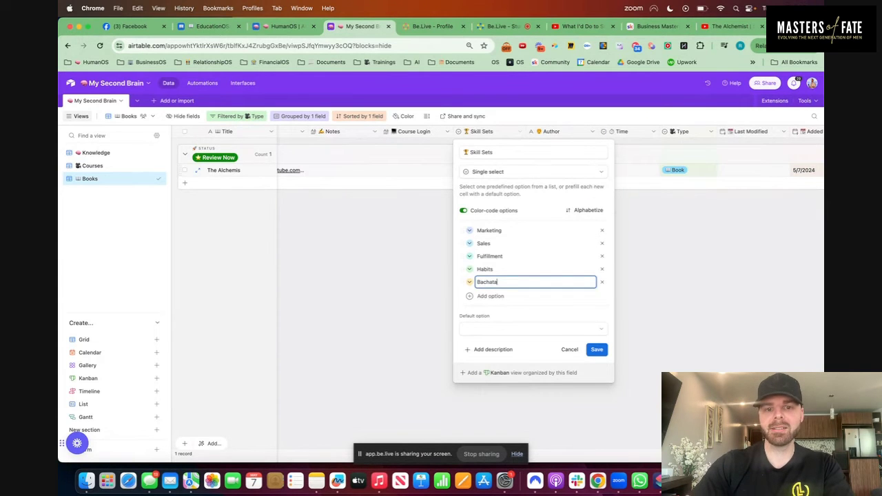
text(Life)
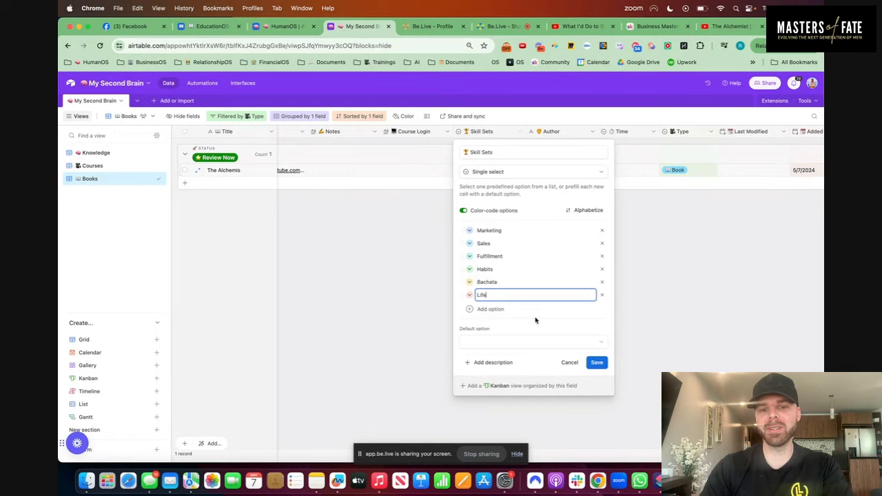
click(597, 363)
Set the Skill Sets value of the "The Alchemis" record to Life.
click(485, 169)
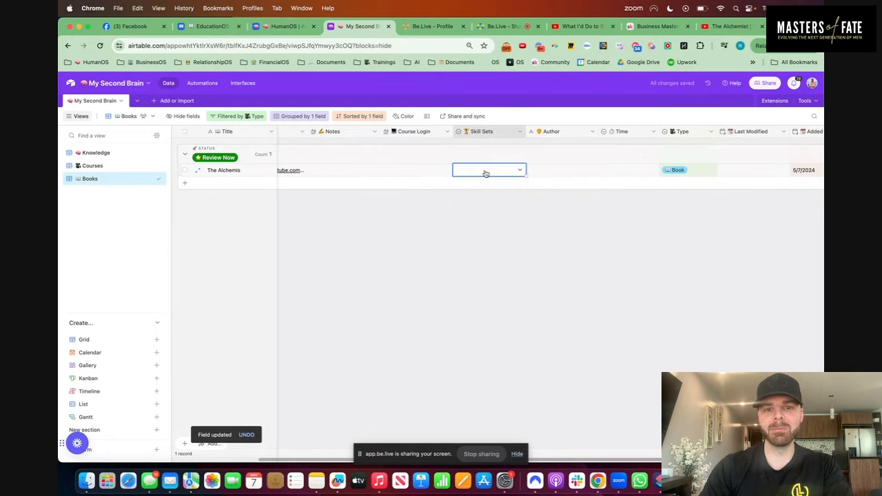
click(486, 171)
scroll(476, 268, down, 2)
click(475, 270)
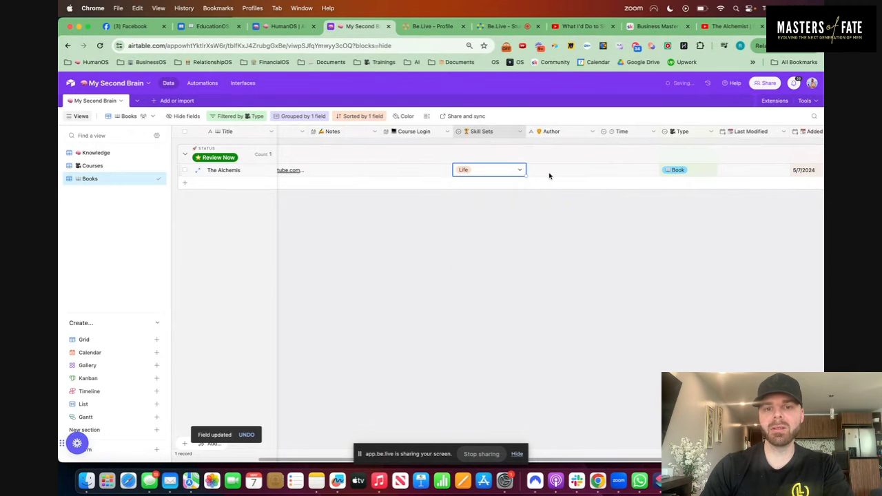
Enter "Paulo Caulo" as the Author of the "The Alchemis" record.
double_click(549, 171)
text(Paul)
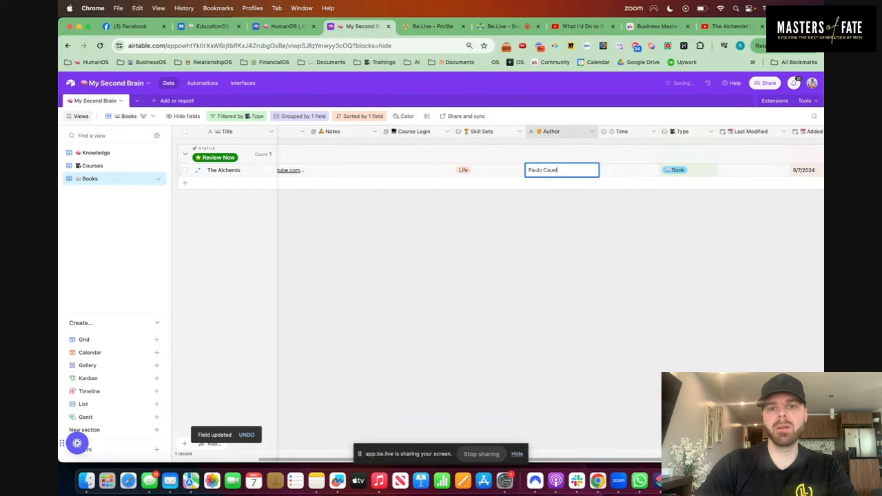
text(o Cauel)
key(BackSpace)
key(BackSpace)
key(BackSpace)
key(BackSpace)
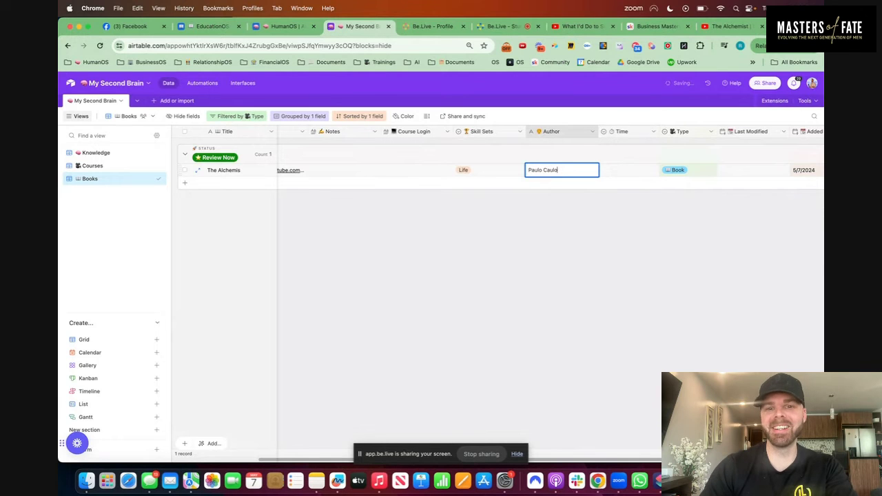
key(Return)
Set the Time value of the "The Alchemis" record to Short Book.
click(622, 170)
click(622, 170)
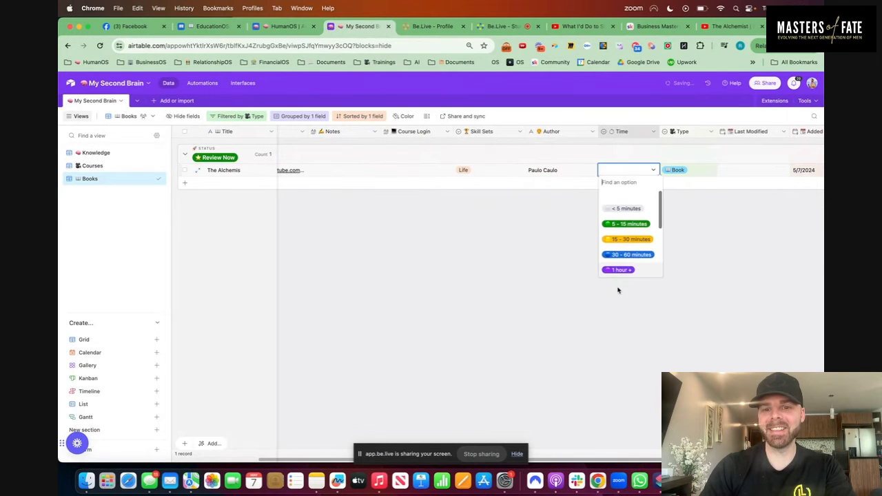
scroll(627, 255, down, 3)
click(633, 230)
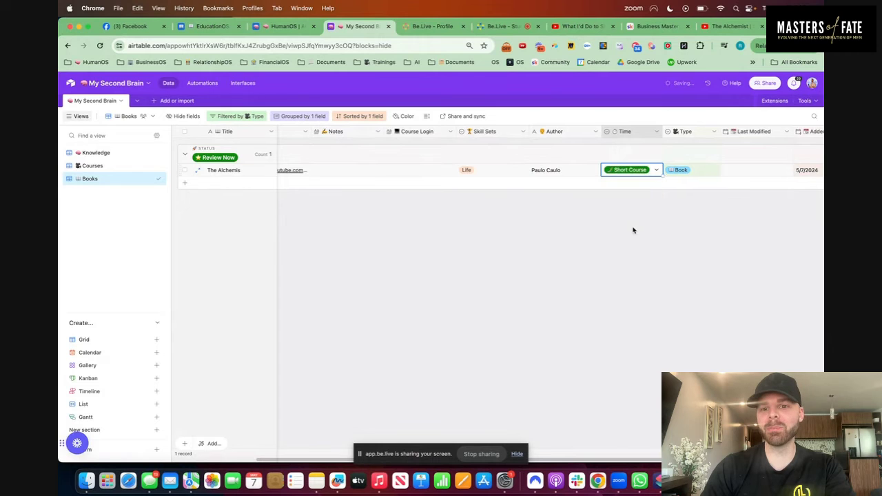
click(629, 172)
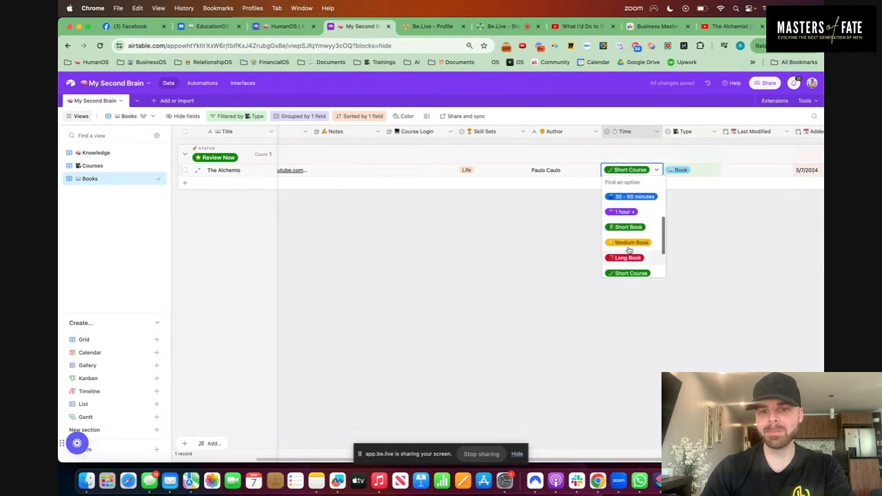
click(627, 227)
scroll(711, 252, left, 3)
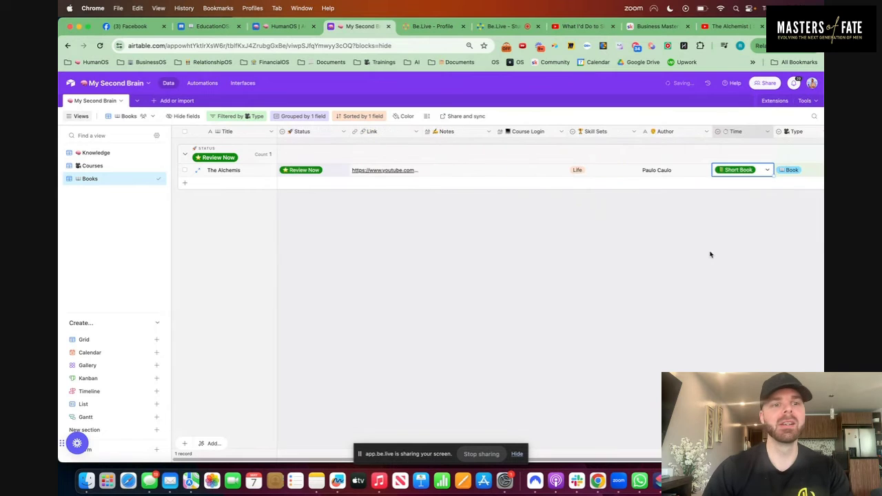
Delete the untitled third record from the Knowledge view.
click(112, 154)
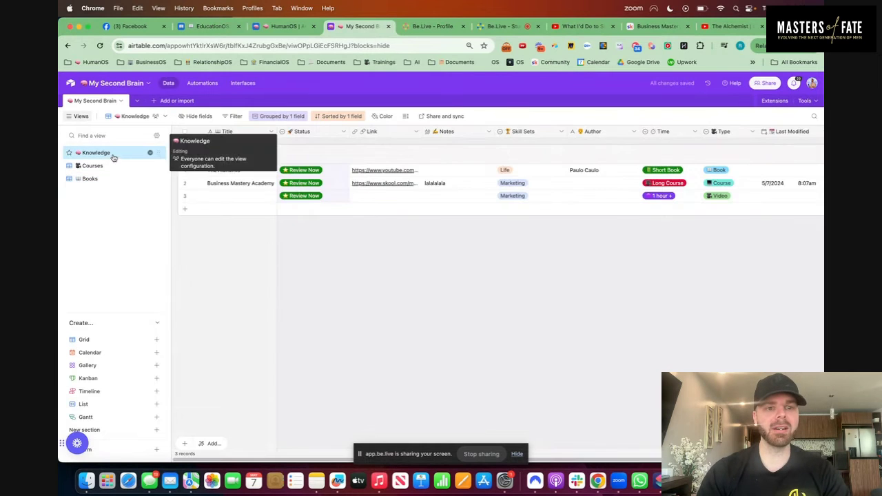
right_click(185, 199)
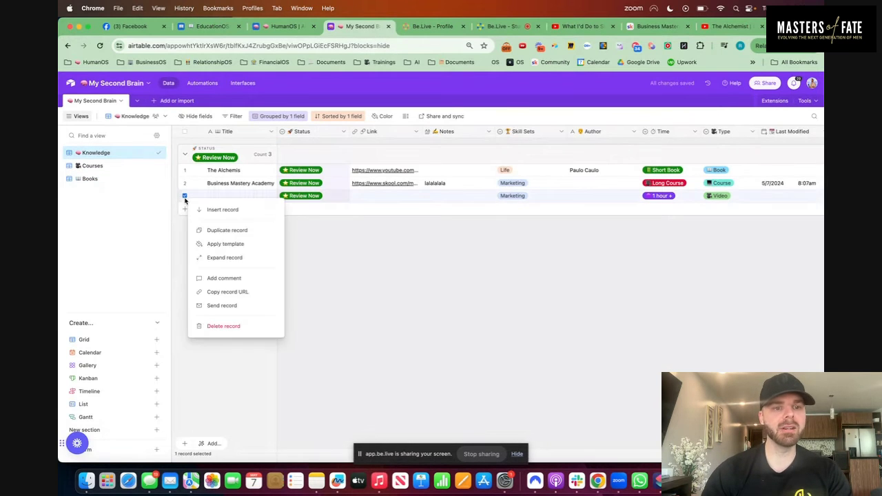
click(234, 327)
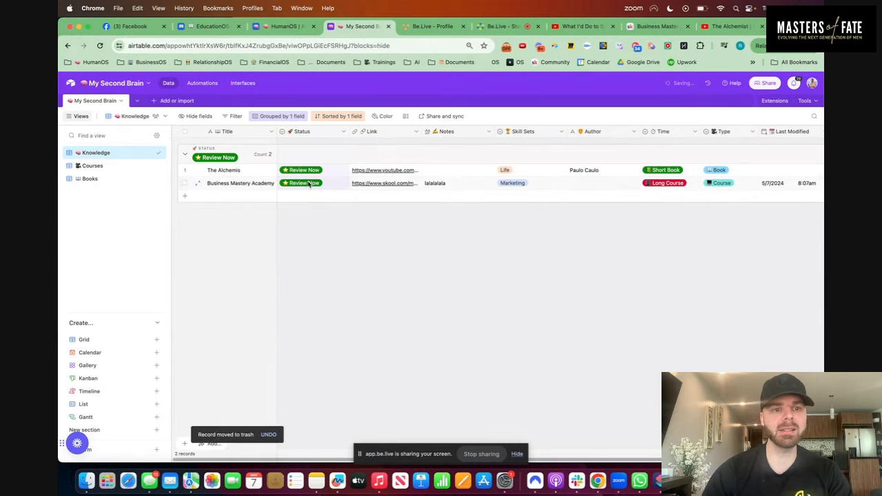
Correct the book record's title to "The Alchemist" and set its Status to Review Later.
double_click(252, 172)
double_click(301, 173)
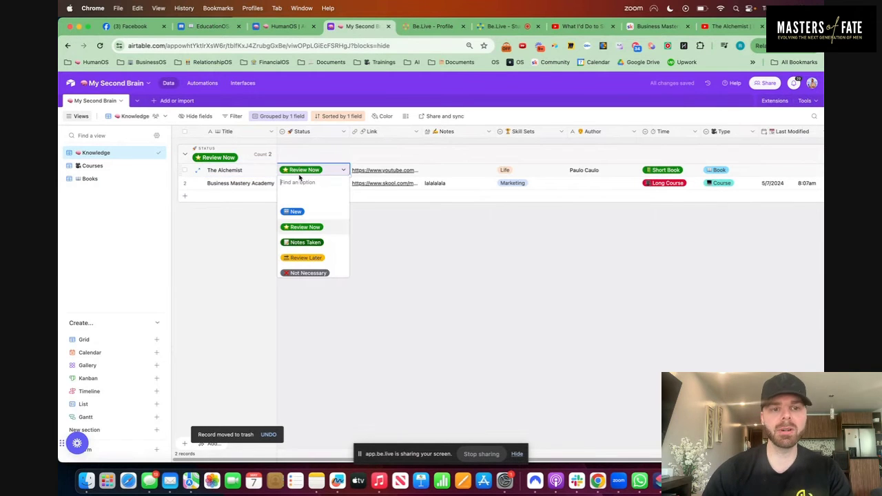
click(324, 259)
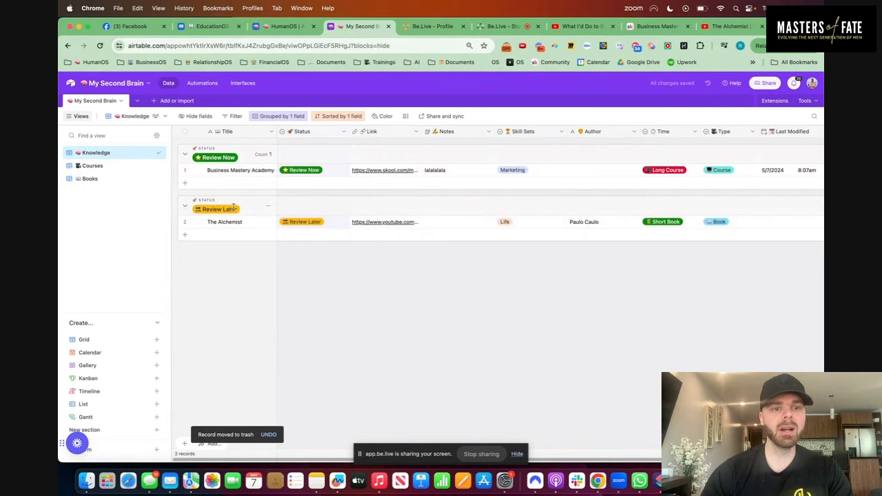
Set the Status of the Business Mastery Academy record to Notes Taken.
click(305, 173)
click(305, 173)
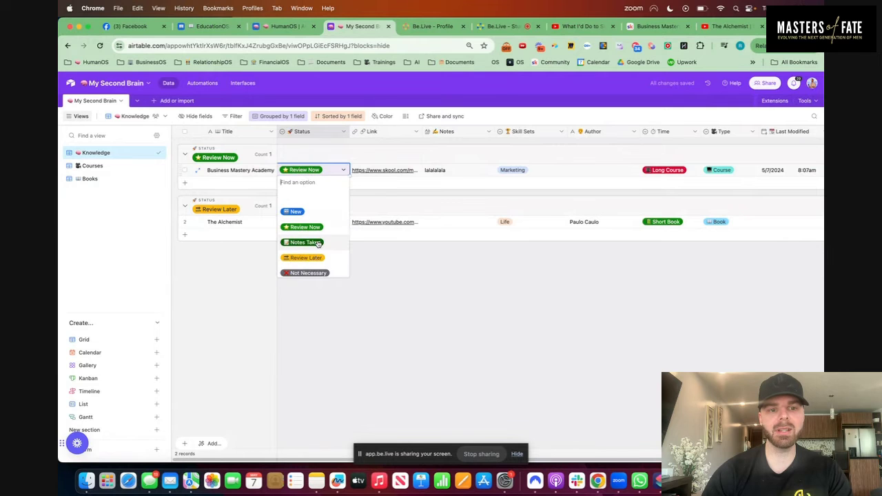
click(316, 243)
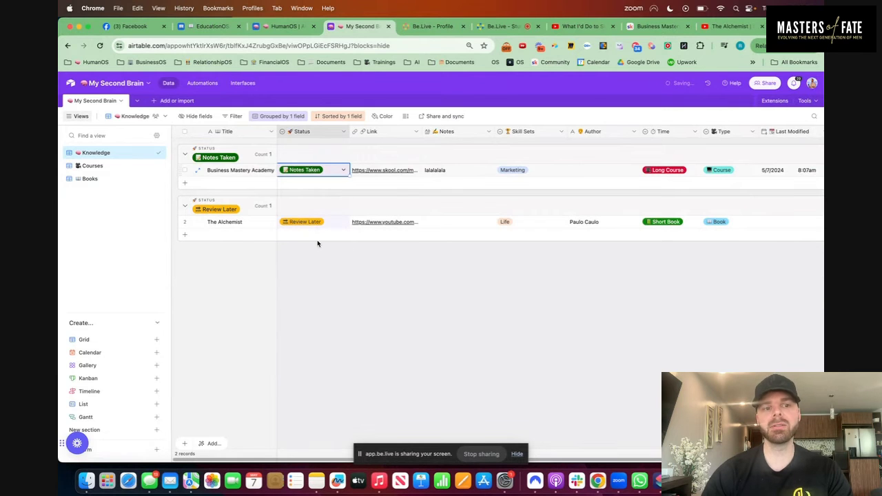
Duplicate the Knowledge view as "📝 Notes Taken" and place it below Books in the view list.
click(150, 153)
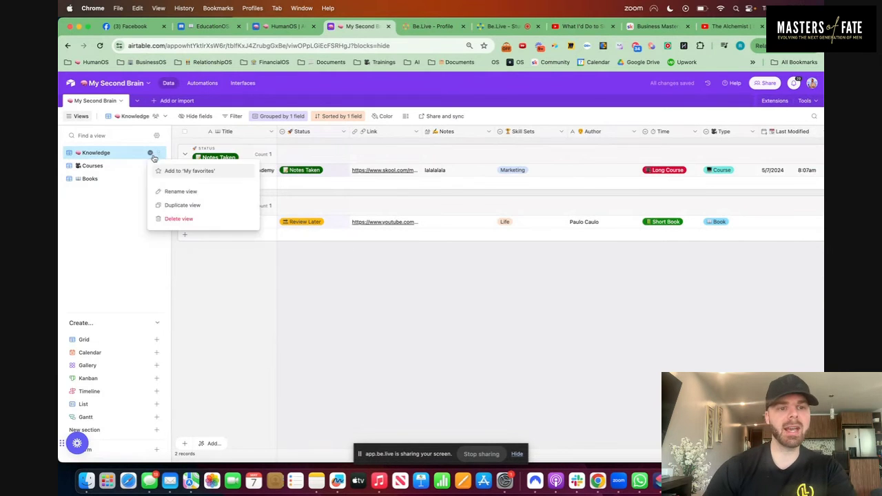
click(182, 205)
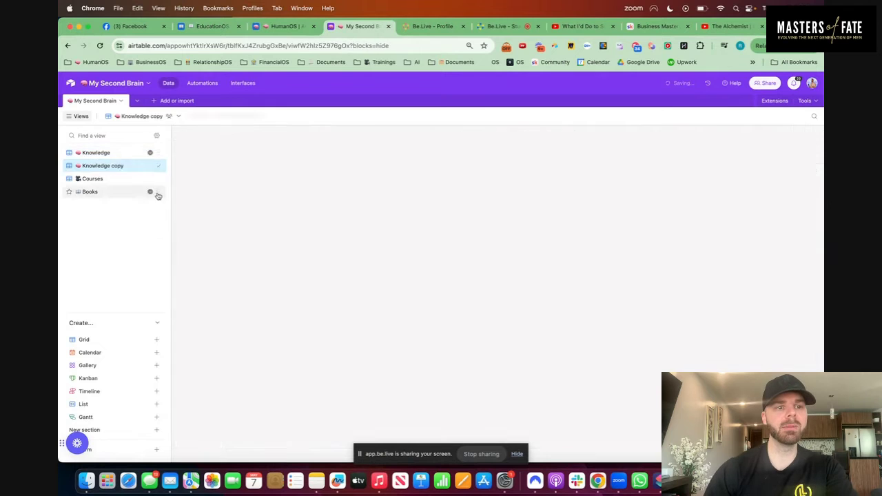
click(160, 119)
drag(160, 119, 106, 118)
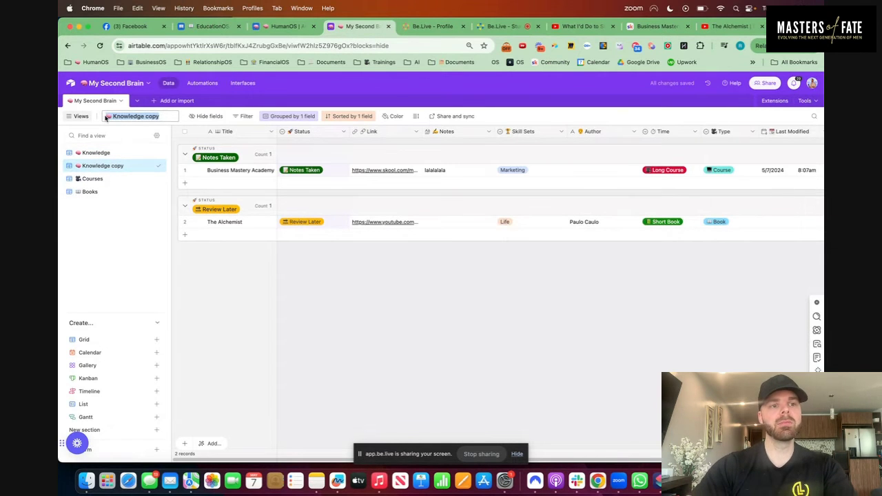
key(ctrl+super+space)
text(writ)
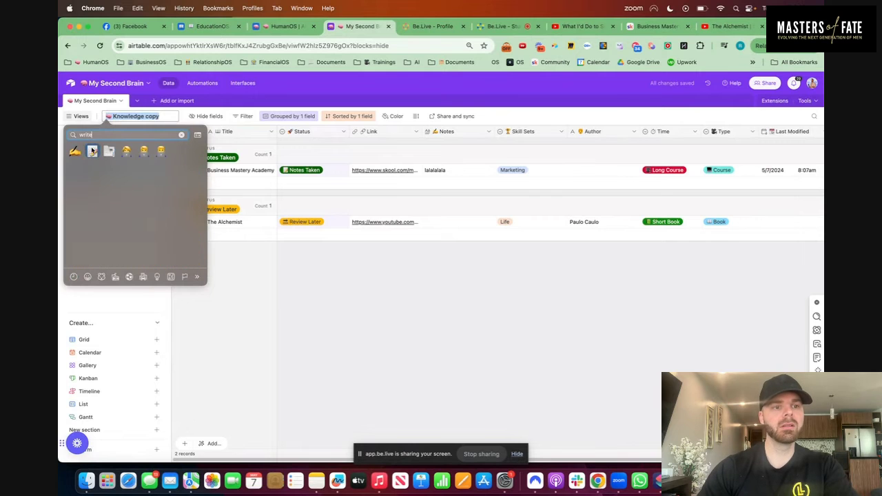
click(92, 151)
text(Notes Taken)
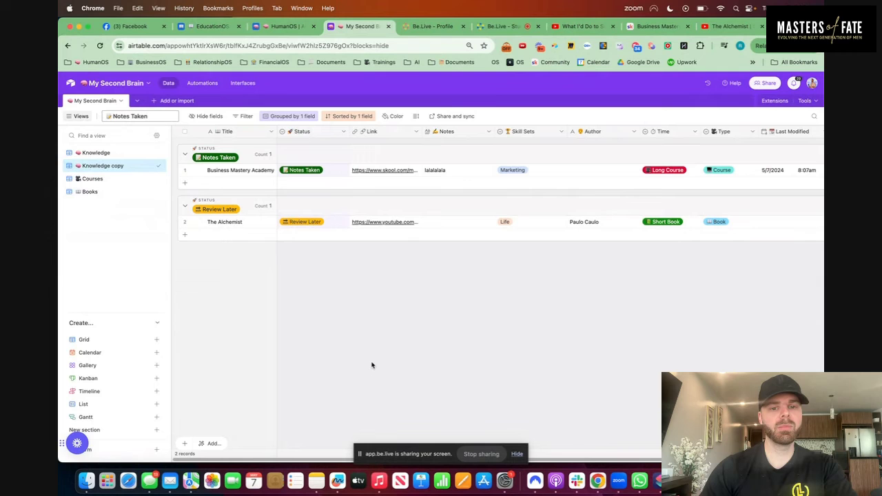
key(Return)
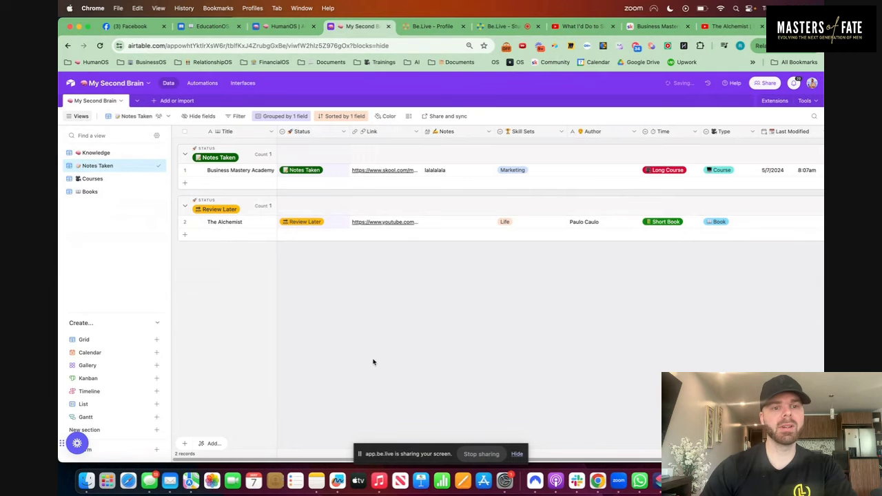
drag(152, 167, 155, 193)
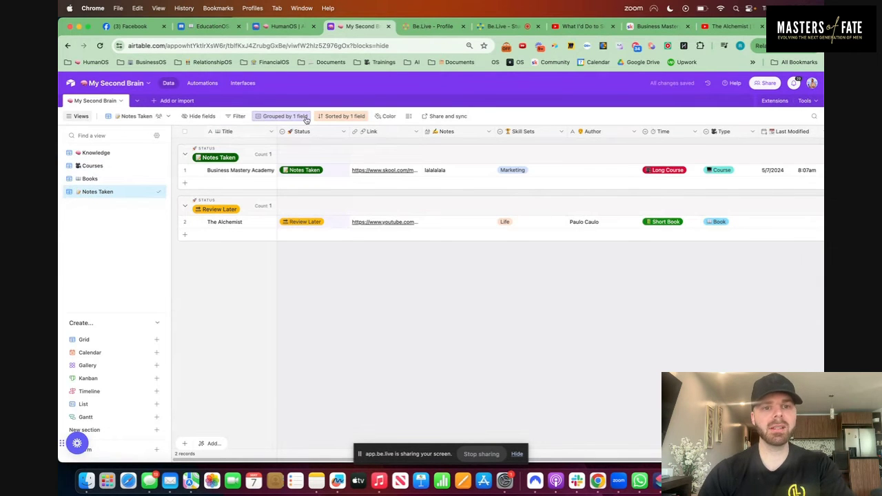
Examine the fields of the Notes Taken view and compare them with the Knowledge table in the HumanOS base.
scroll(623, 279, right, 5)
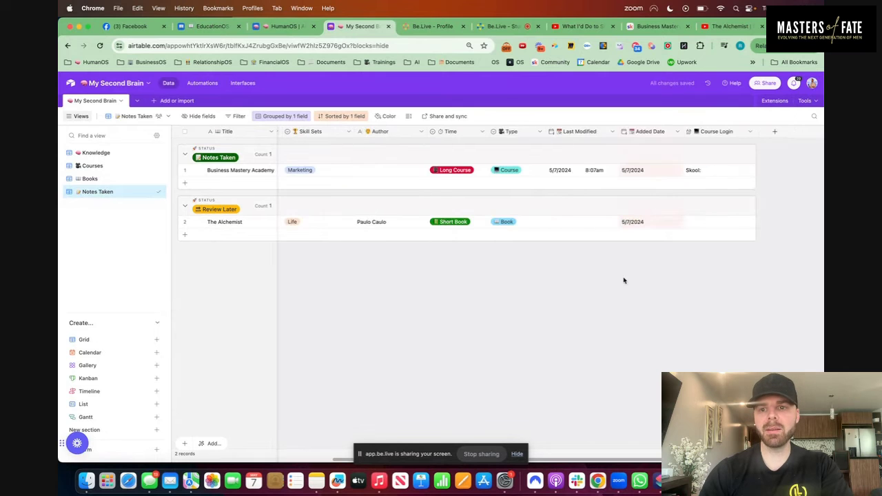
scroll(623, 280, left, 3)
scroll(624, 280, left, 2)
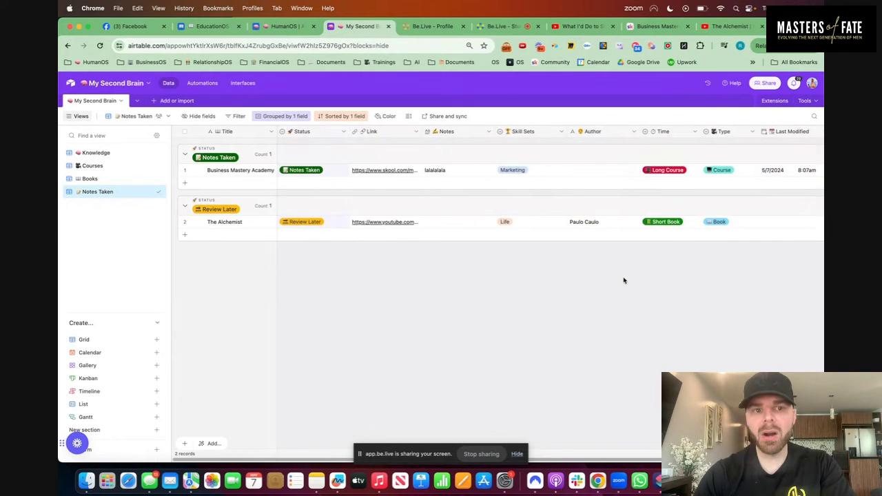
scroll(623, 281, right, 5)
scroll(623, 280, left, 5)
key(ctrl+shift+Tab)
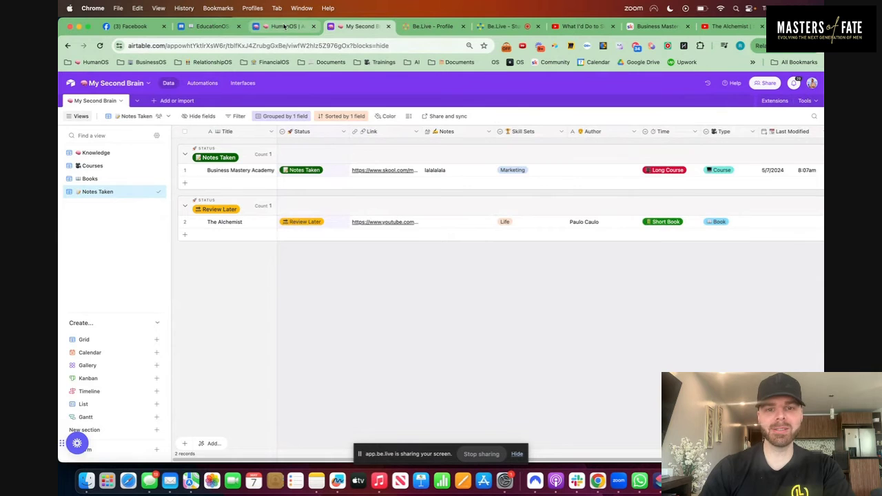
scroll(496, 138, left, 10)
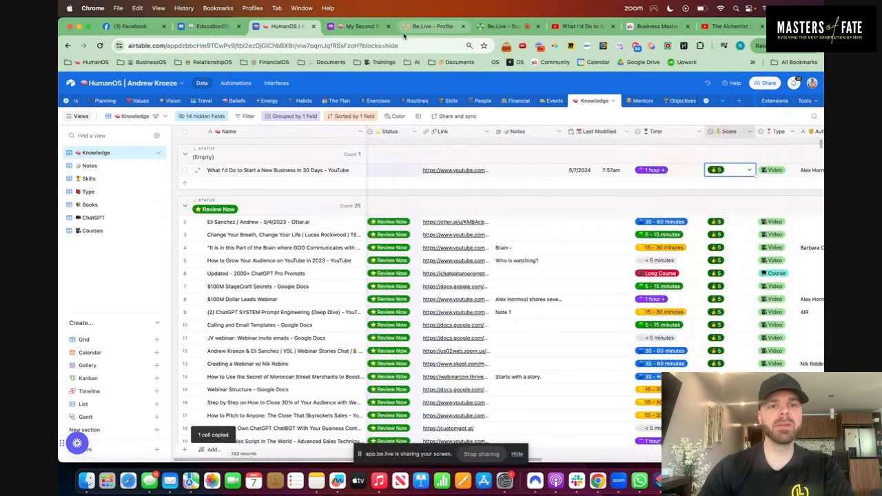
key(ctrl+Tab)
Add a single line text field named "🥇 Score" after Course Login in the My Second Brain table.
scroll(755, 228, right, 5)
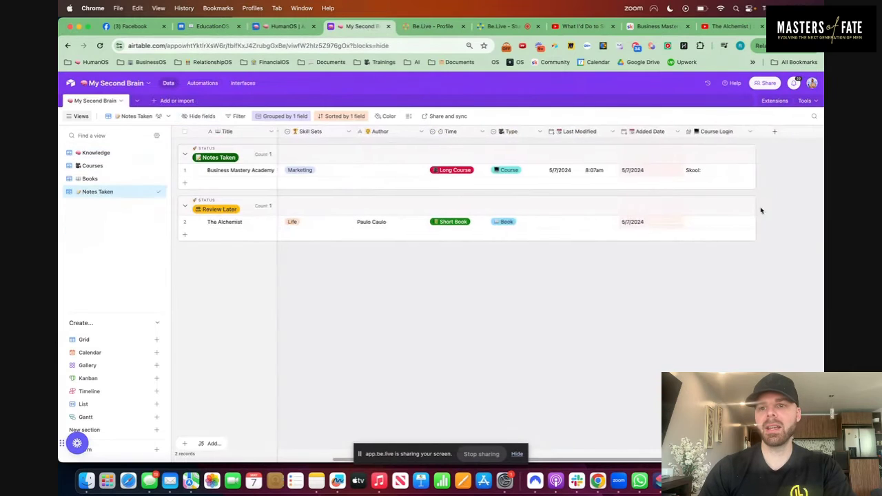
click(775, 133)
key(ctrl+super+space)
text(m)
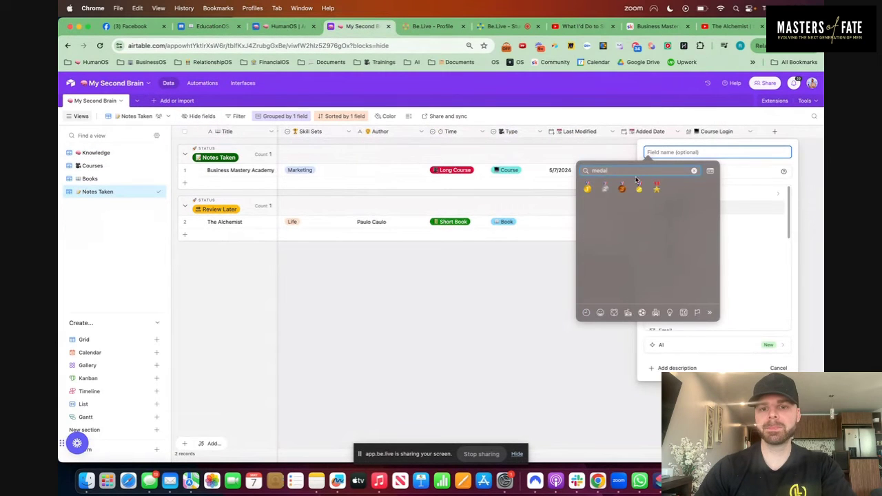
click(585, 189)
text(S)
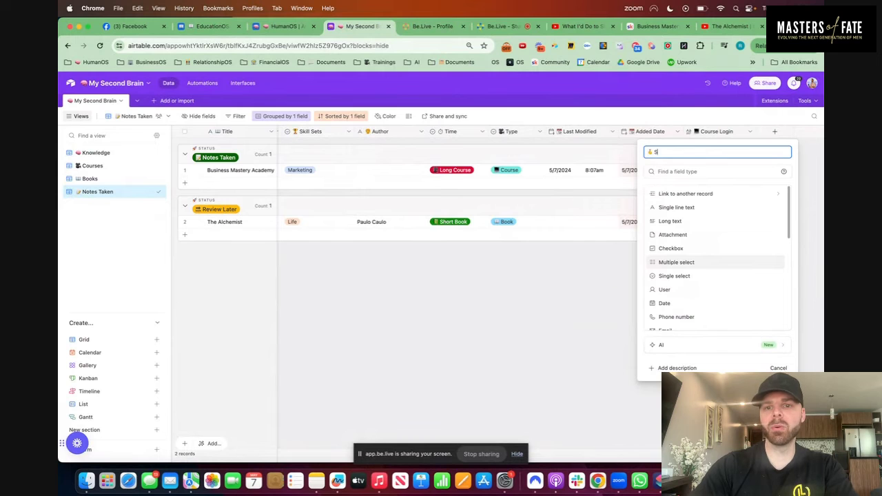
text(core)
click(676, 208)
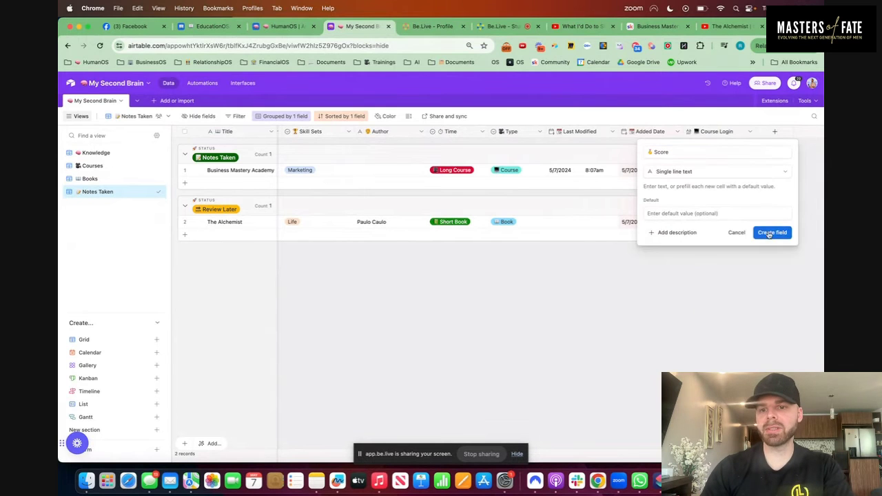
click(771, 233)
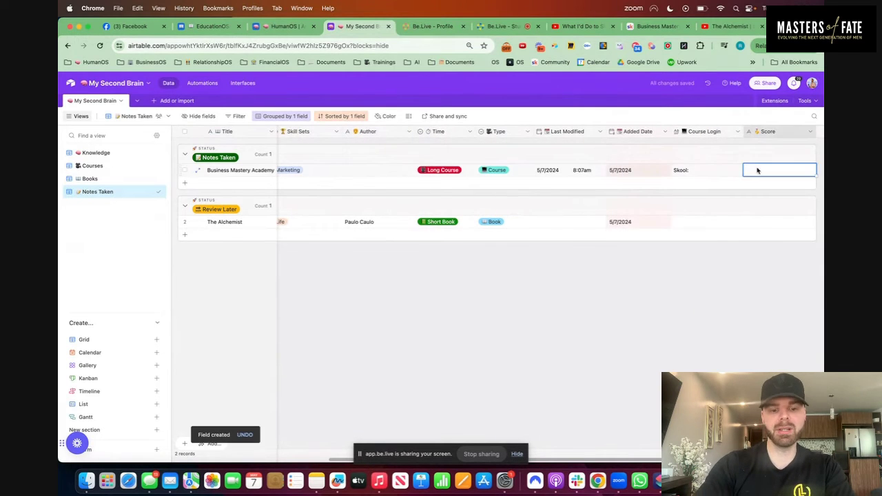
Paste the copied score of 5 into the Business Mastery Academy record and move the Score field between Author and Time.
text(5)
scroll(785, 131, left, 1)
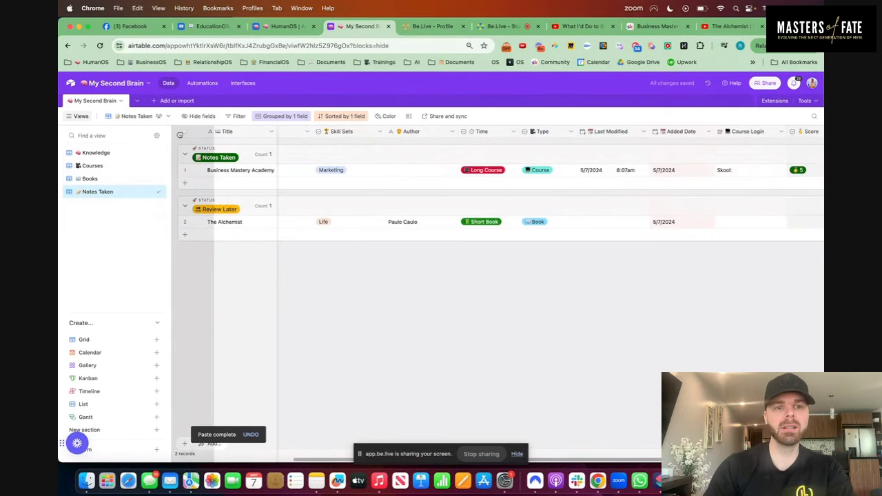
drag(806, 131, 639, 131)
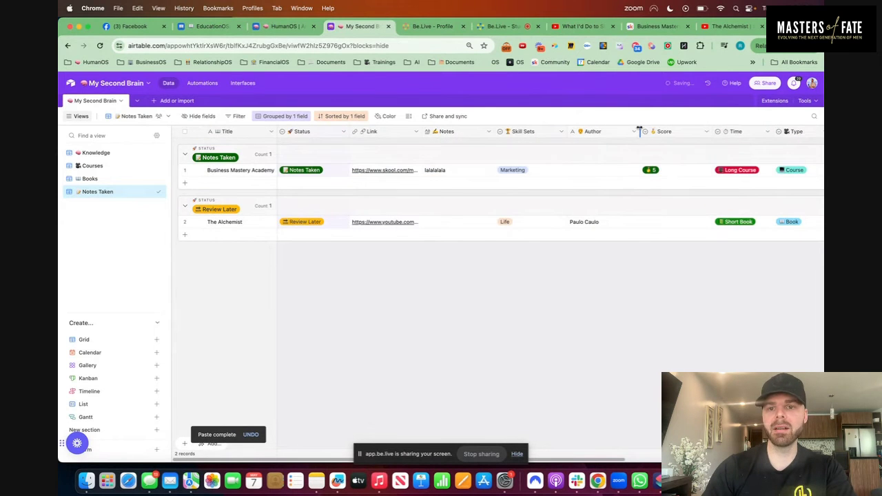
Set the Score of The Alchemist to 5 and the Score of Business Mastery Academy to 4.
double_click(665, 225)
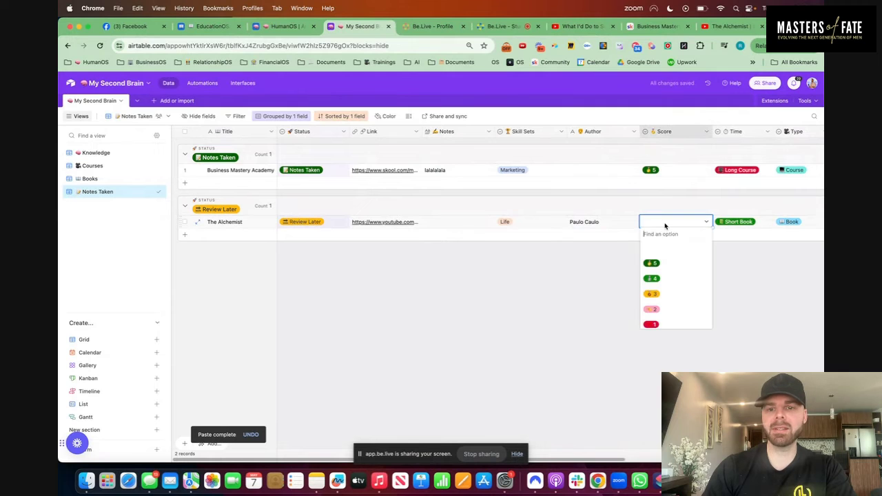
click(666, 259)
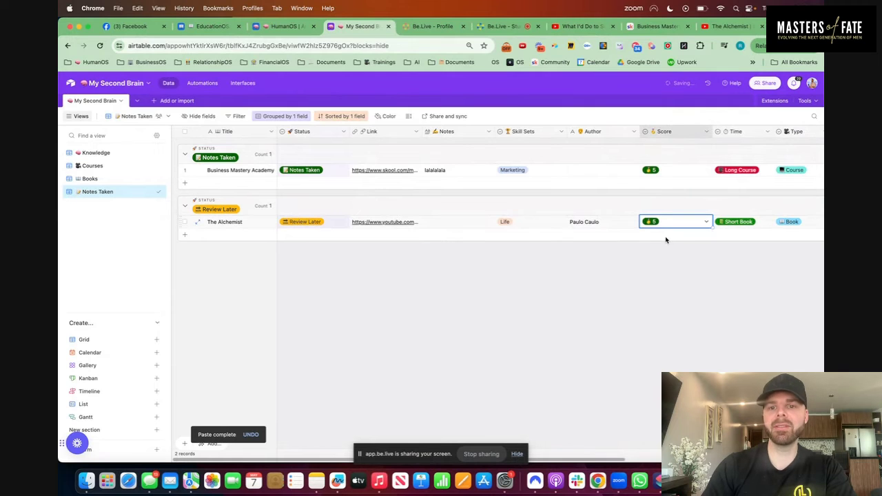
click(662, 171)
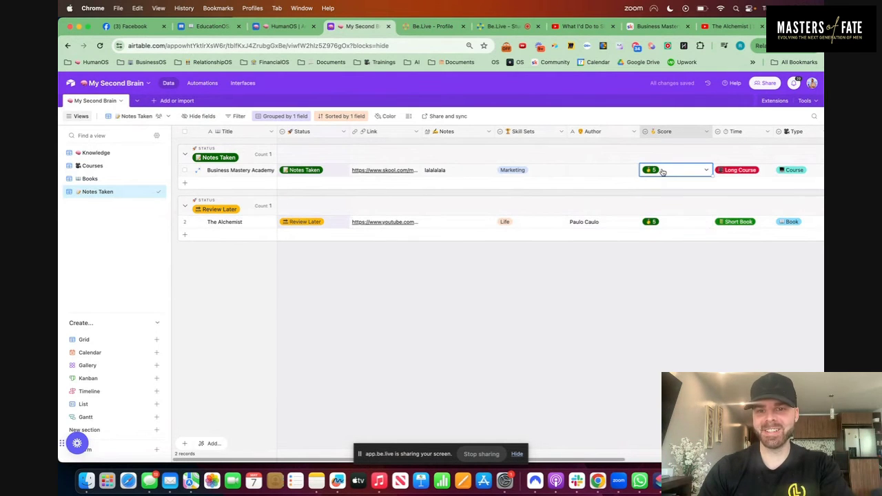
click(662, 172)
click(660, 229)
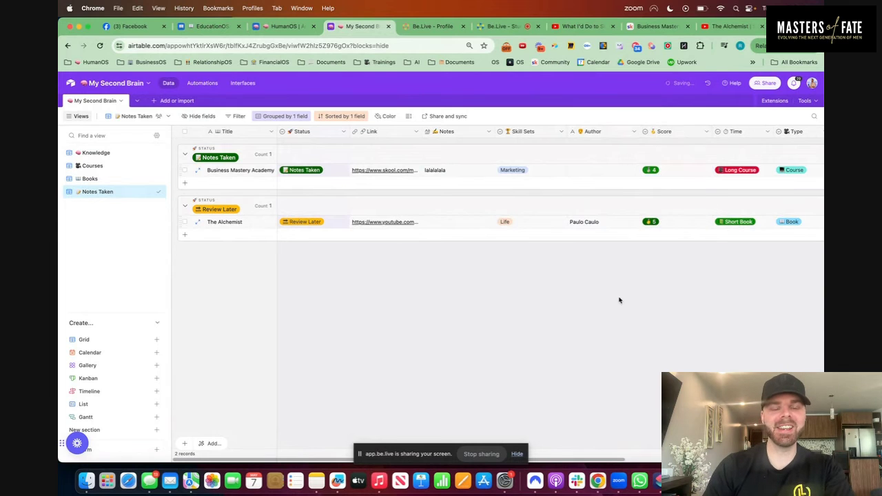
Widen the Title column slightly and group the Notes Taken view by Score instead of Status.
drag(277, 131, 289, 131)
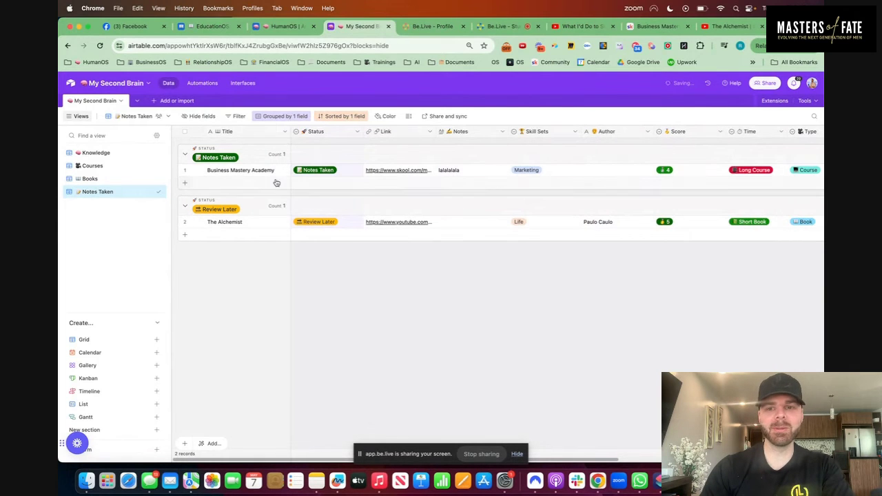
click(274, 117)
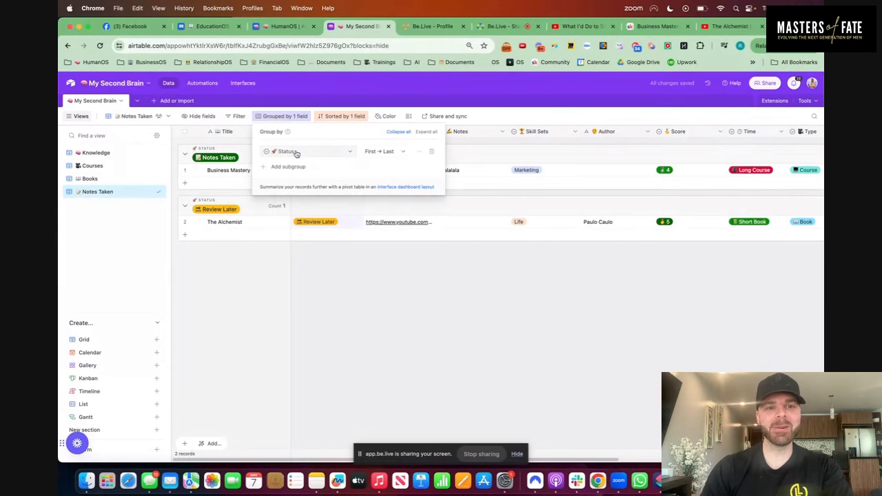
click(296, 152)
text(scor)
click(286, 177)
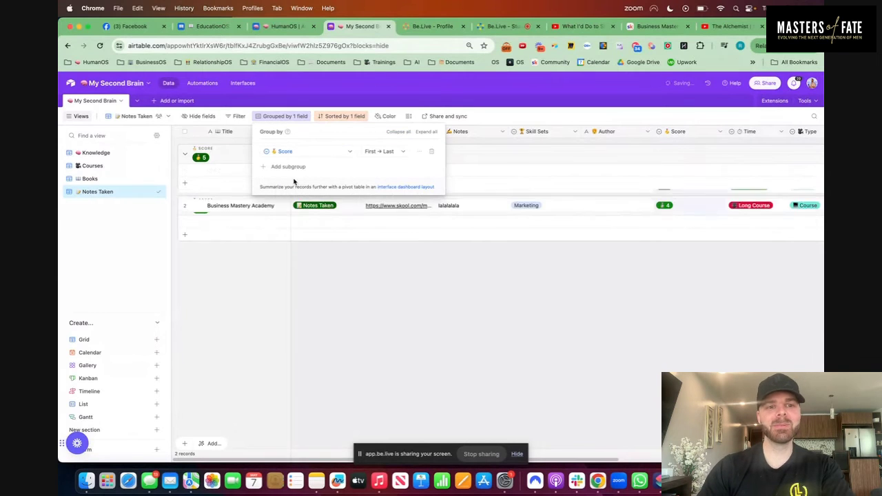
click(541, 310)
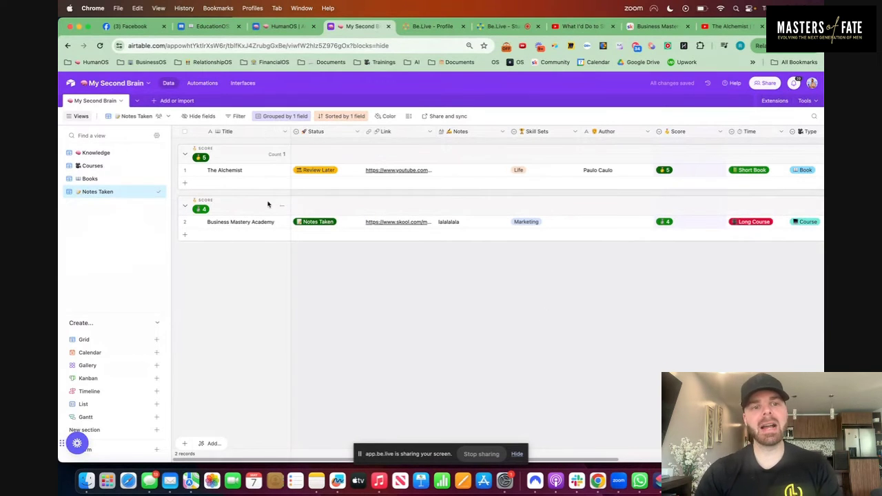
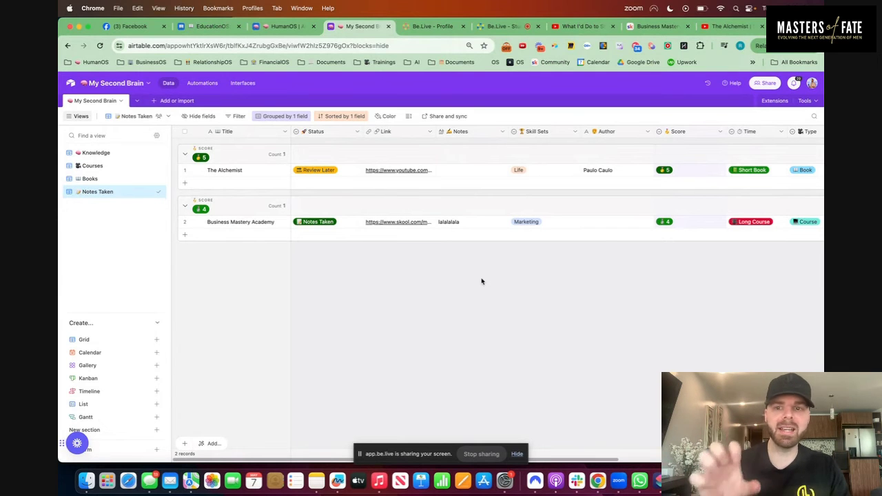
Start a new interface named "🧠 My Second Brain" and give it the brain emoji as its icon.
click(244, 83)
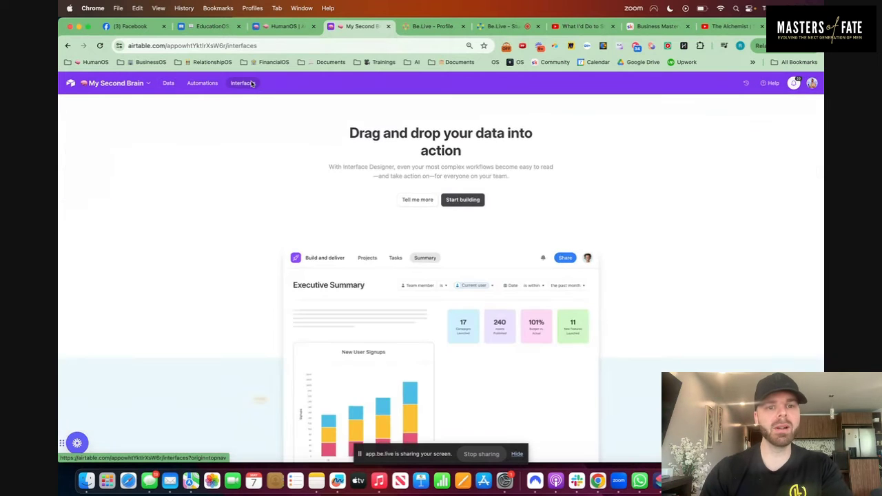
click(464, 200)
click(367, 300)
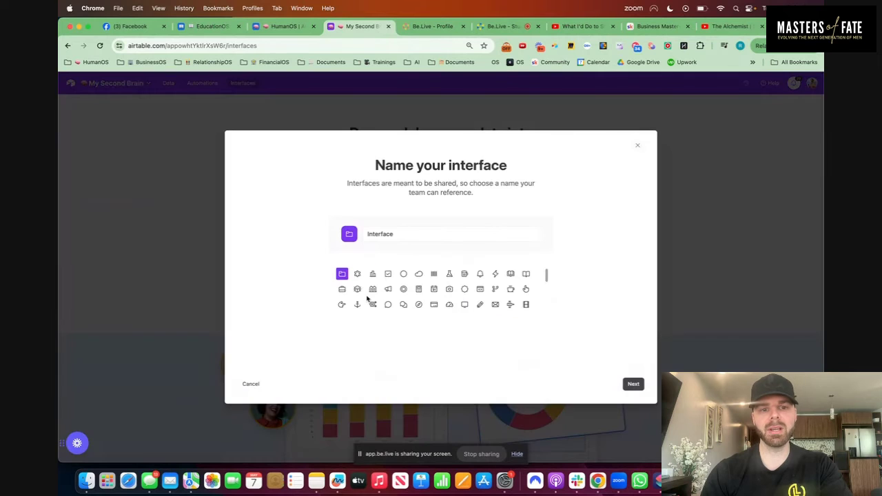
click(345, 238)
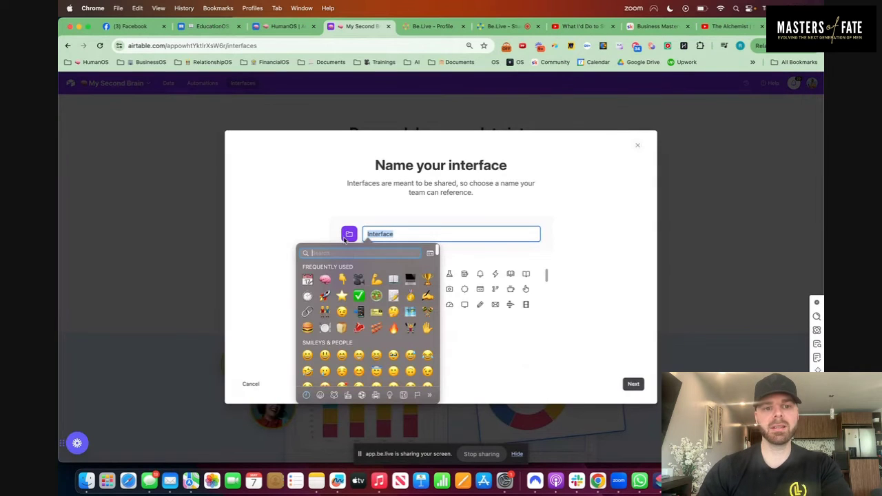
click(324, 279)
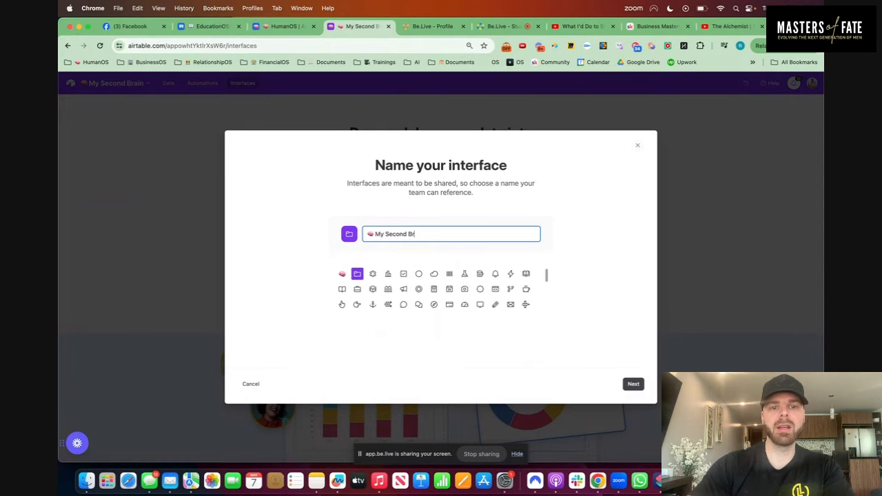
click(341, 275)
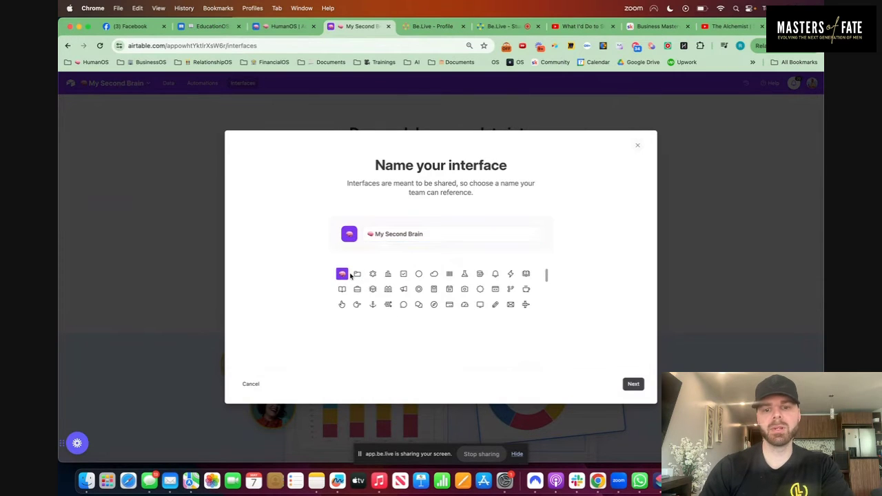
click(634, 385)
Choose the Blank layout for the interface page and place a grid of the My Second Brain records on it.
scroll(313, 293, down, 2)
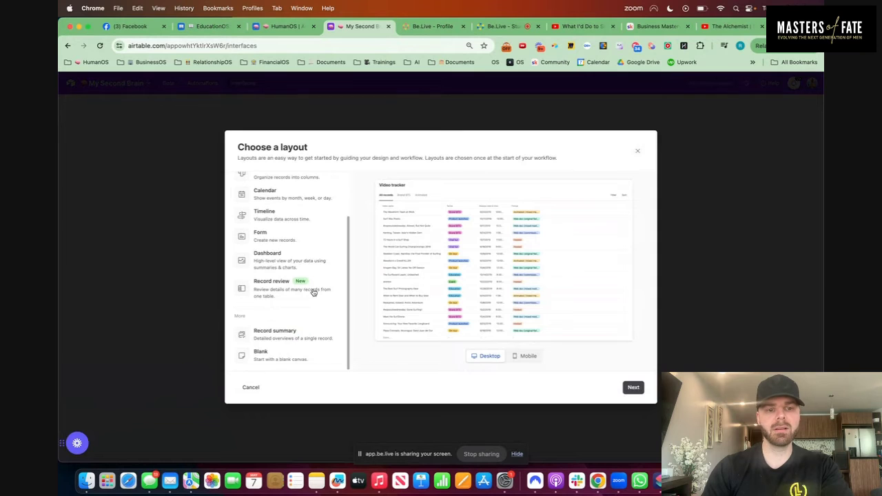
click(289, 356)
click(632, 388)
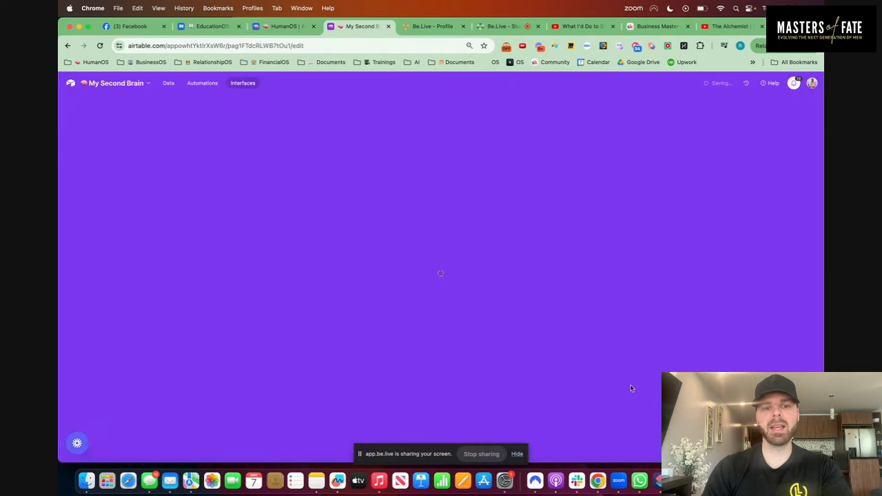
drag(287, 381, 326, 244)
click(270, 145)
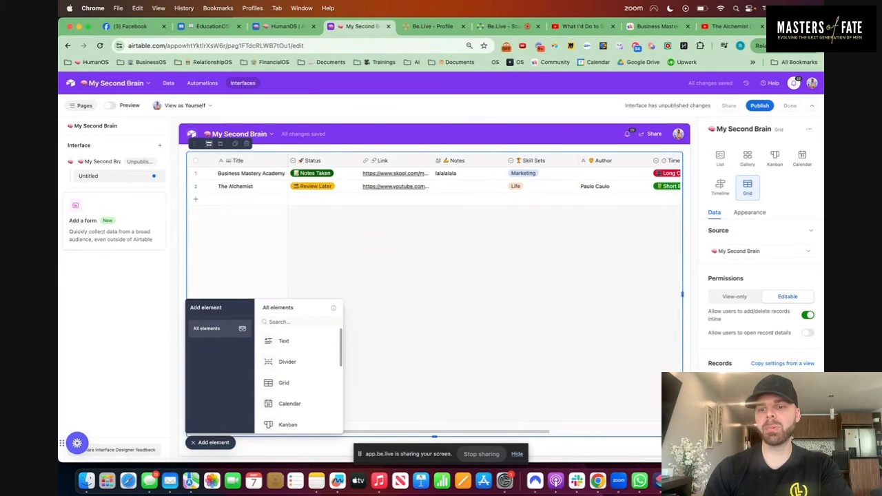
Place a Filter element above the grid and connect it to the My Second Brain grid.
click(214, 442)
click(214, 443)
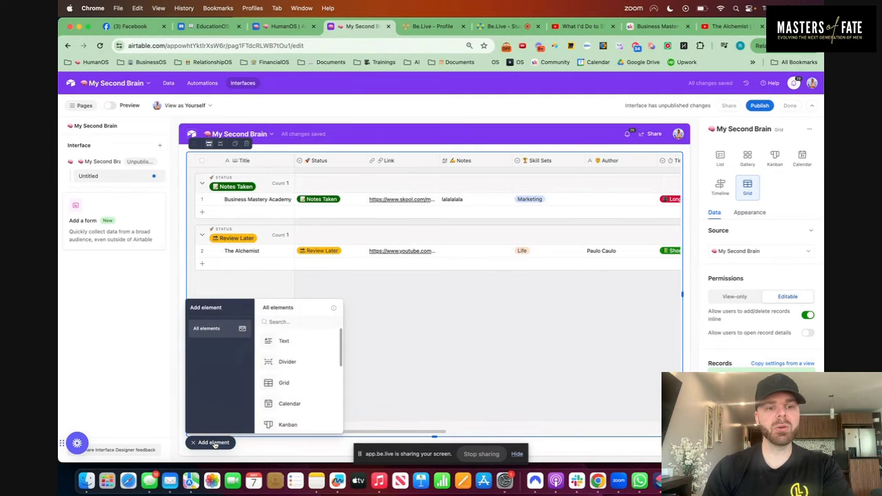
text(filter)
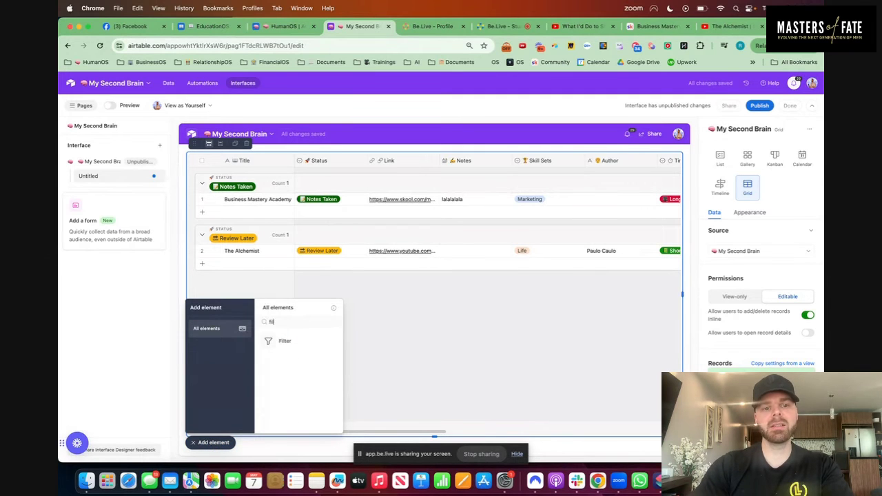
click(298, 342)
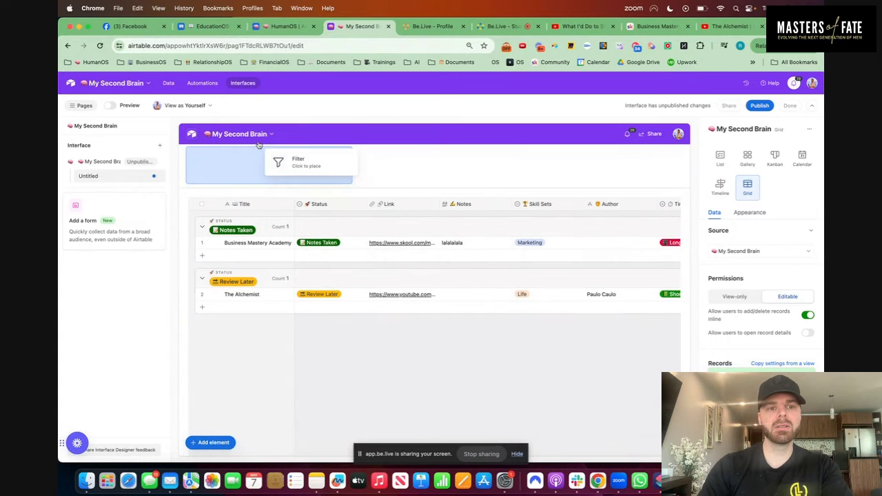
click(259, 145)
click(740, 216)
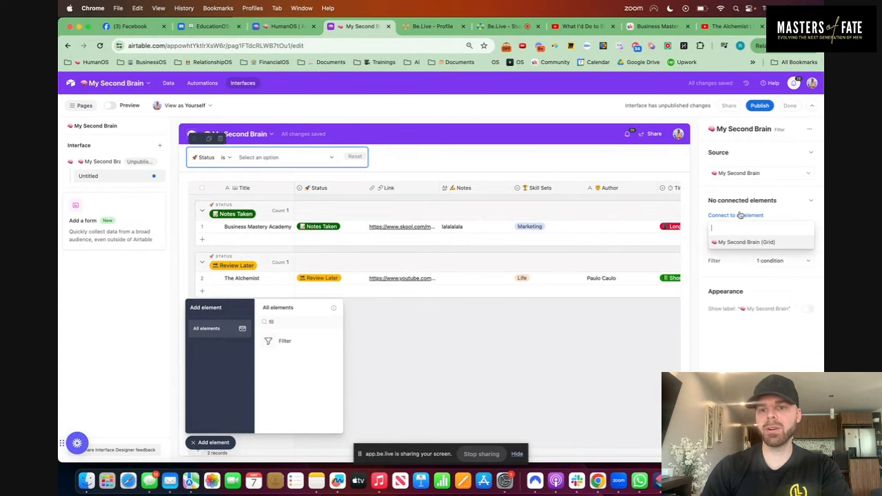
click(744, 242)
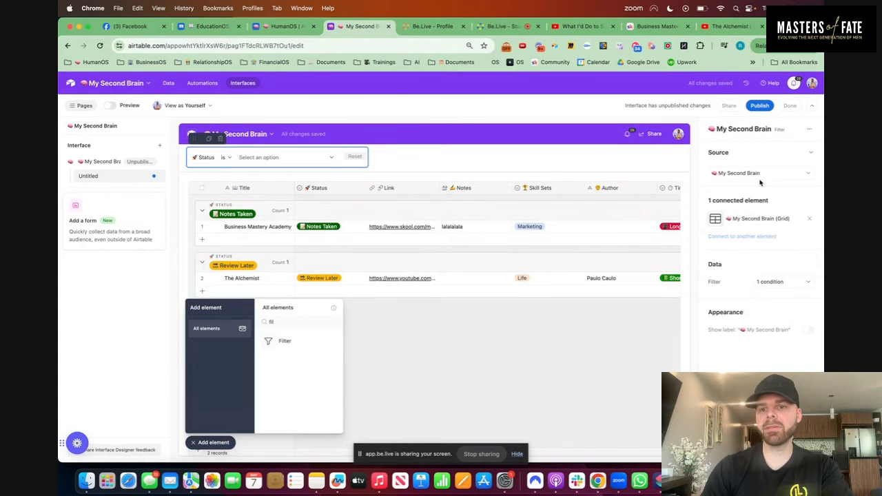
Add a Title contains condition to the filter element and move it ahead of the Status condition.
click(776, 286)
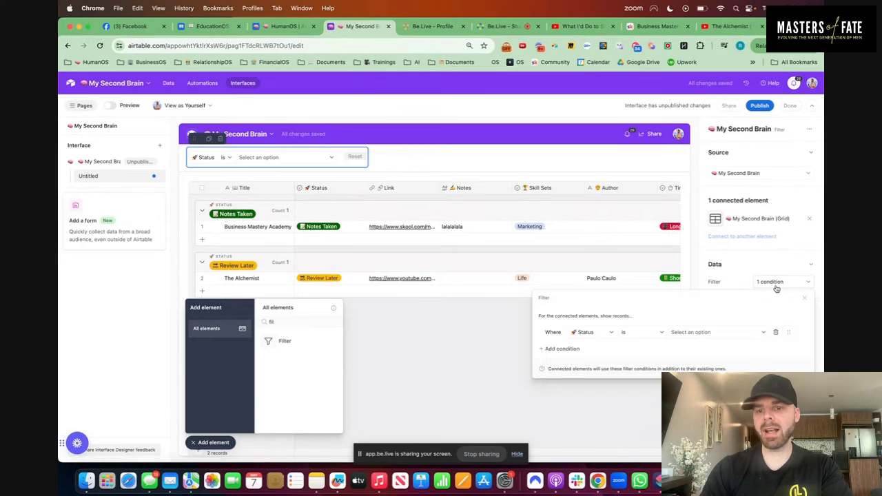
click(564, 350)
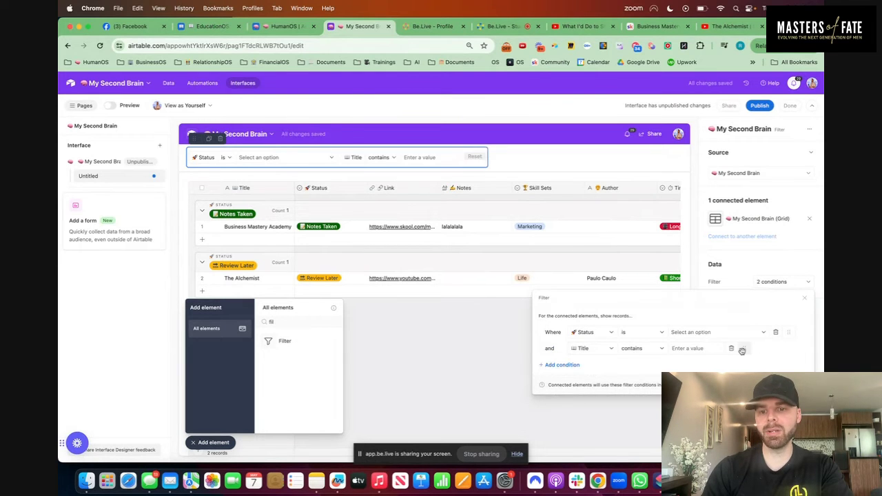
drag(744, 348, 741, 333)
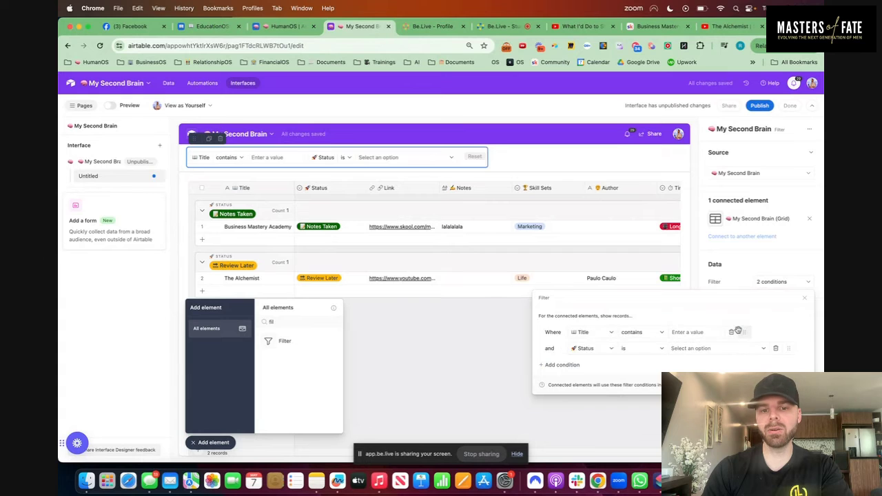
Add a Notes contains condition to the filter element below the Status condition.
click(564, 365)
click(599, 332)
text(not)
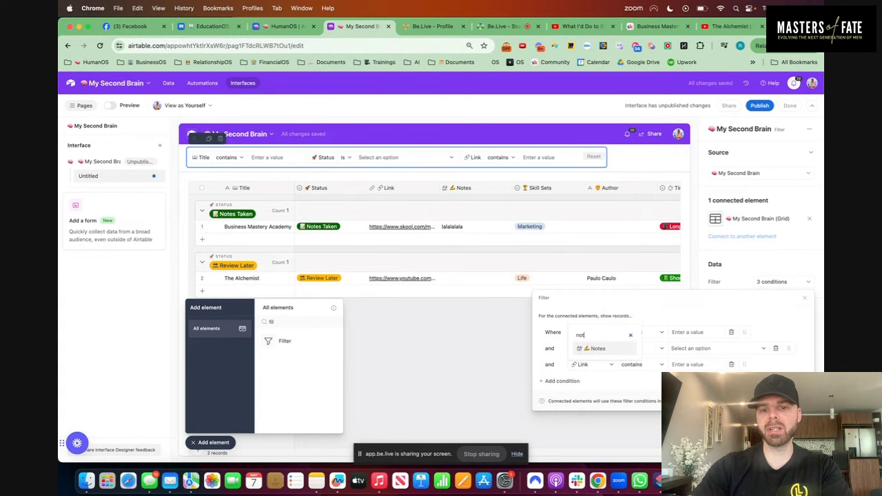
click(592, 349)
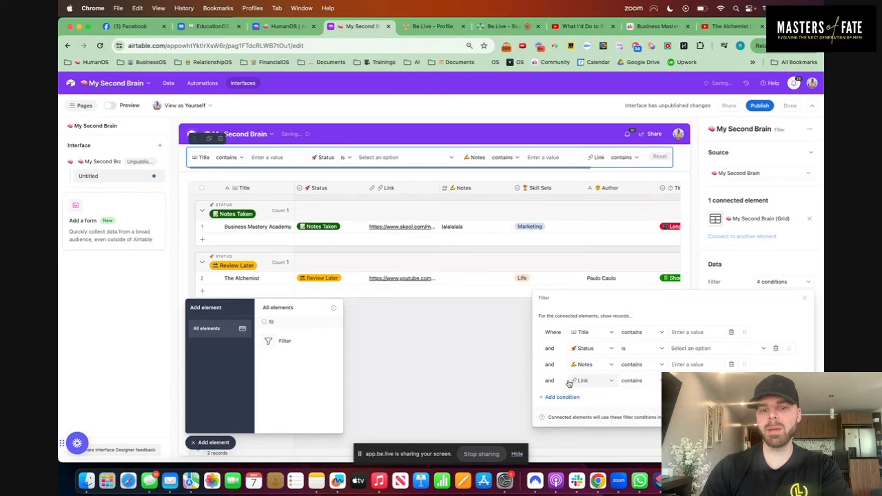
Add Type and Score conditions with the is operator to the filter element, below the Notes condition.
click(599, 383)
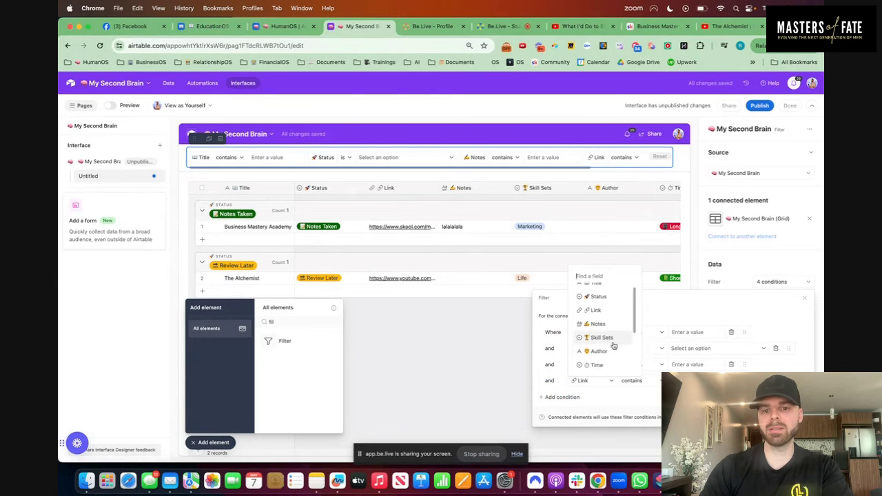
scroll(613, 344, down, 3)
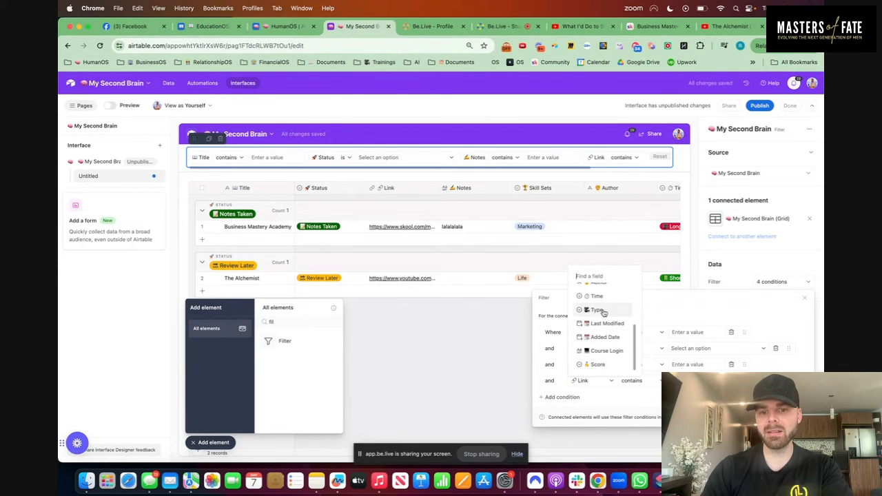
click(596, 310)
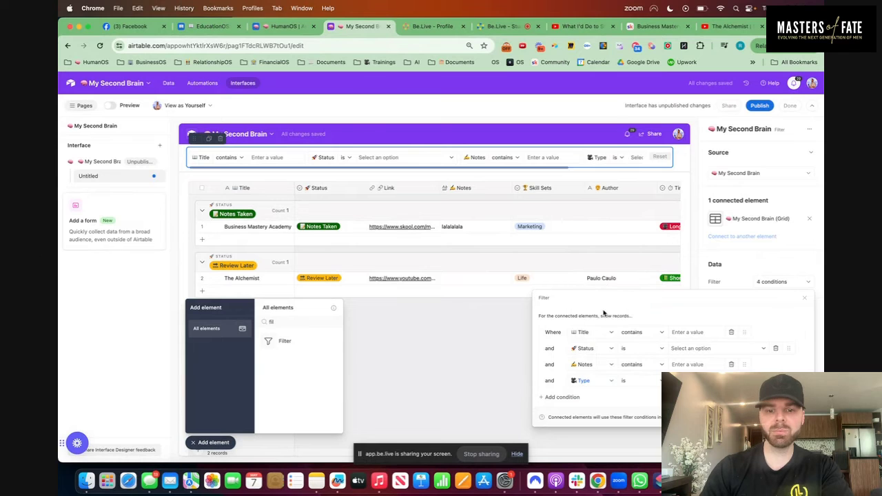
click(582, 397)
text(sc)
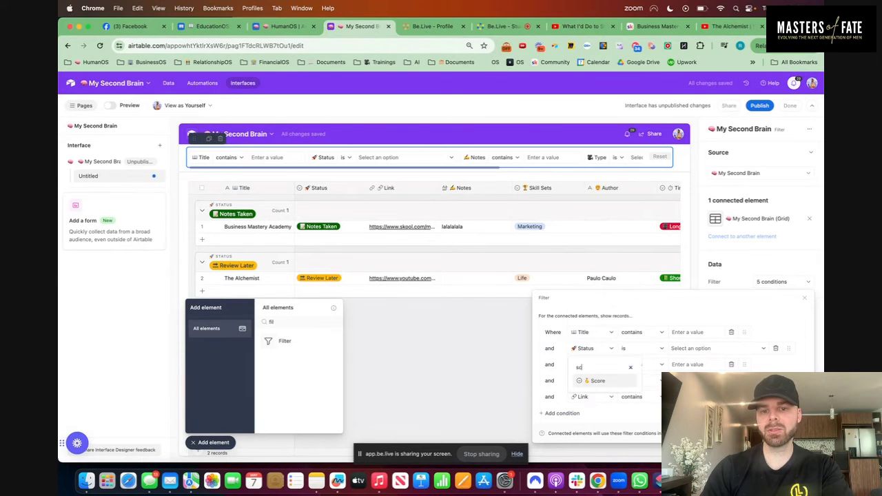
click(596, 381)
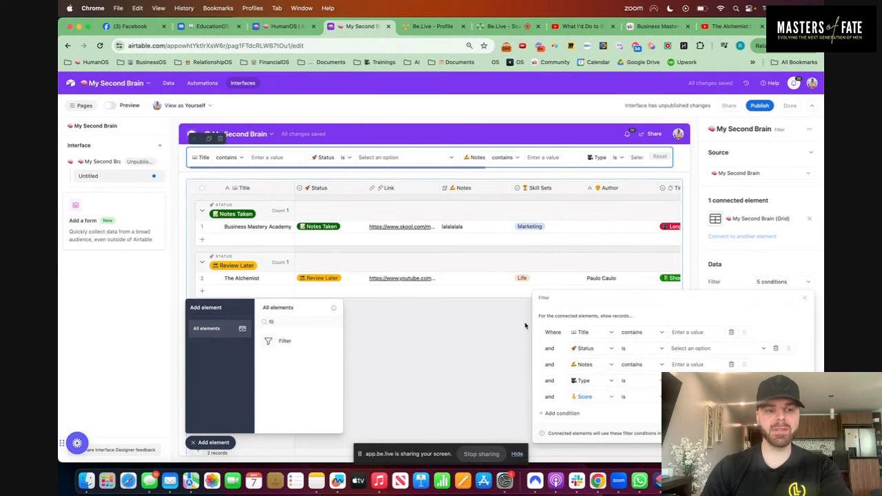
click(213, 442)
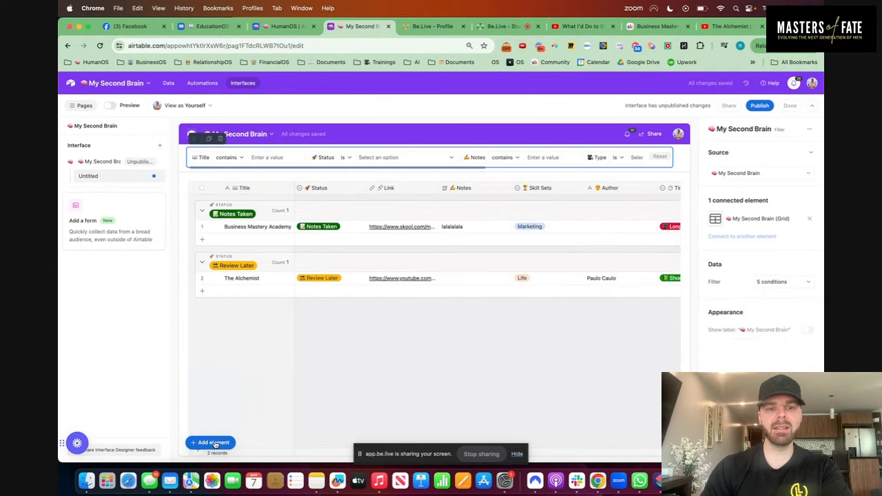
Publish the My Second Brain interface and dismiss the offer to share it with other users.
click(761, 106)
click(517, 310)
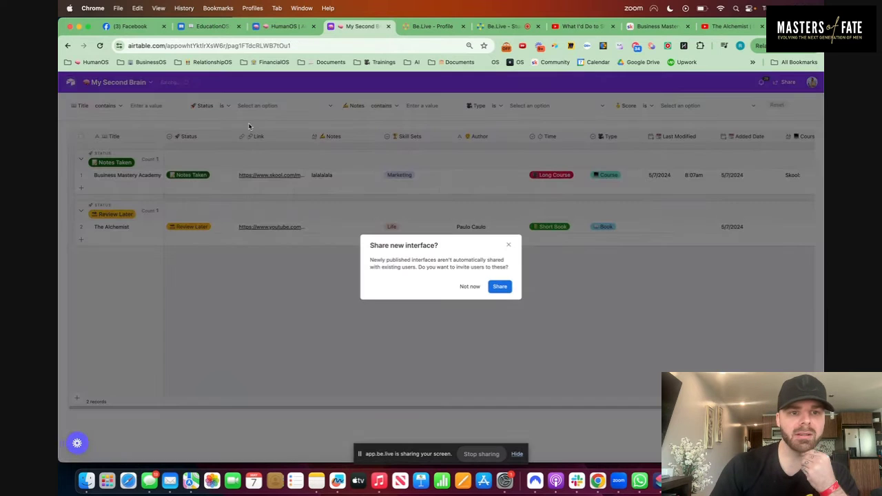
click(509, 243)
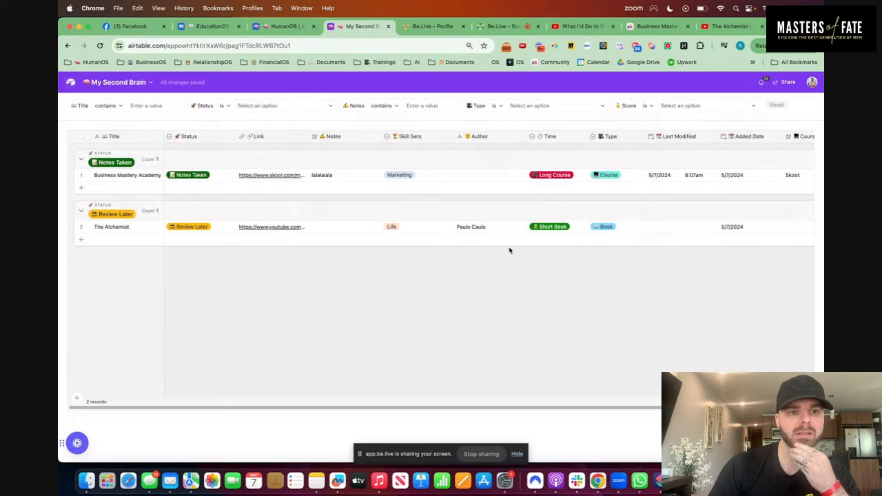
Test the published page's Status filter with Review Now, then clear the selection.
click(282, 105)
click(277, 170)
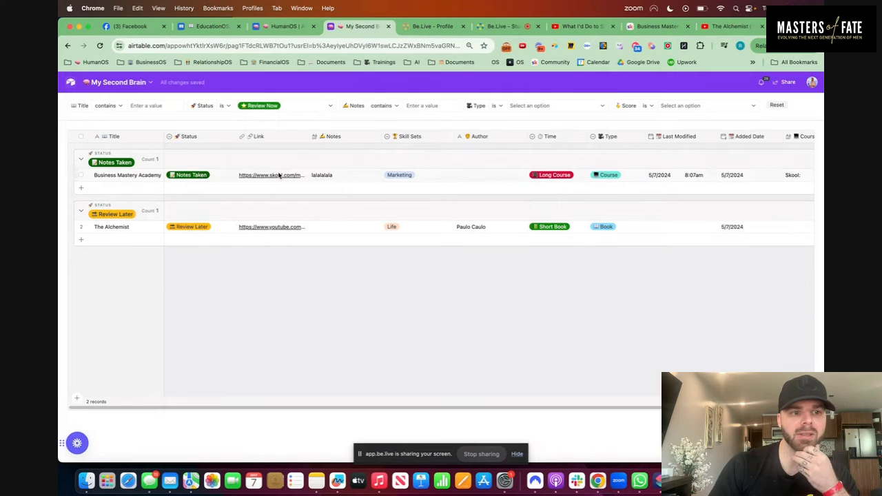
click(282, 107)
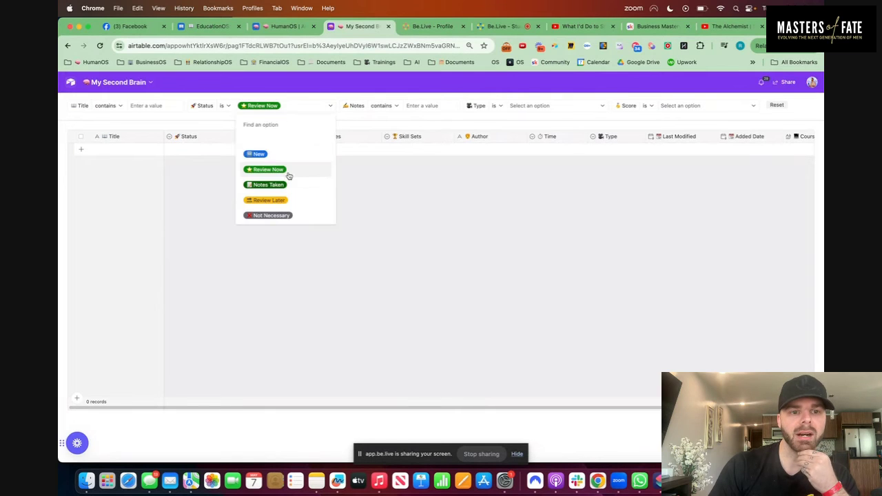
click(267, 139)
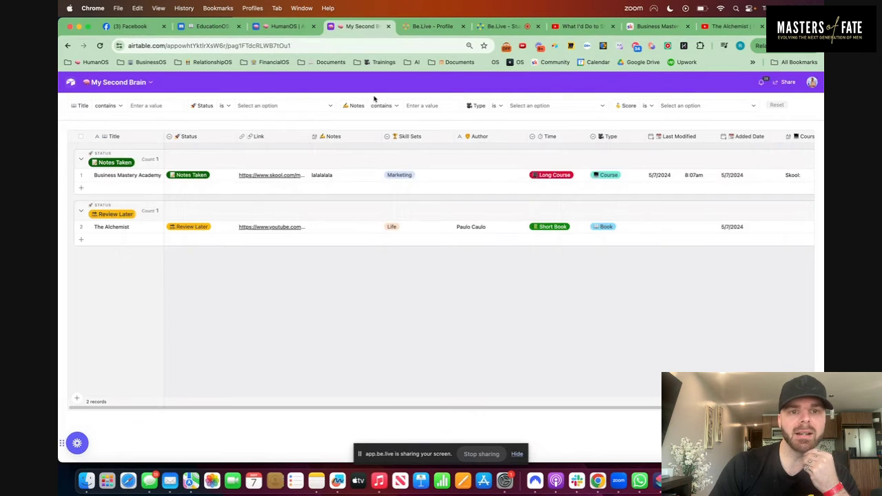
Test the published page's Type filter with Course, then clear the selection.
click(541, 107)
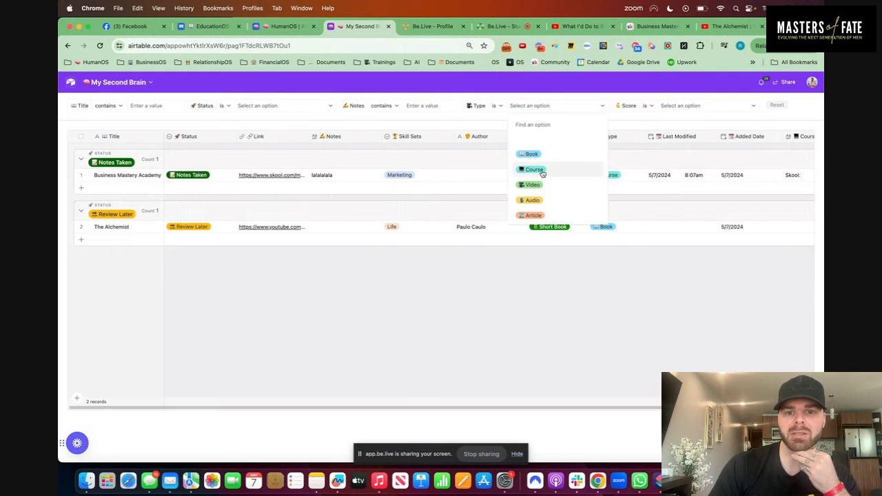
click(538, 170)
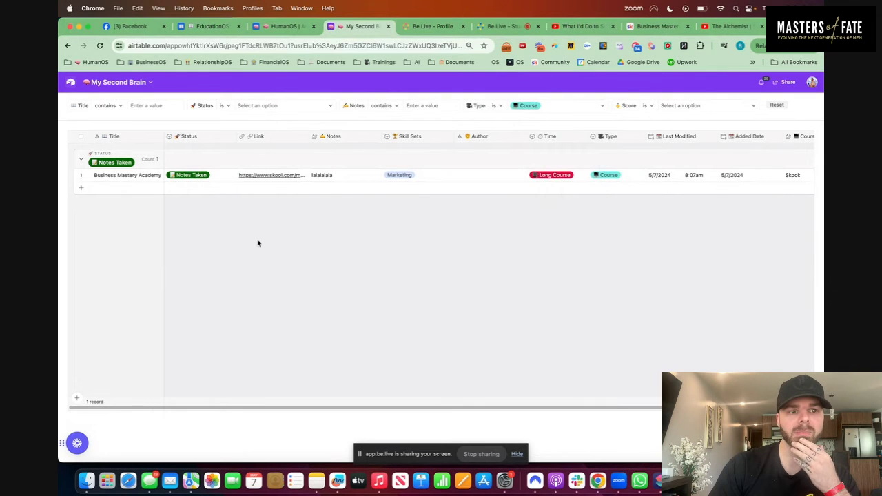
click(561, 108)
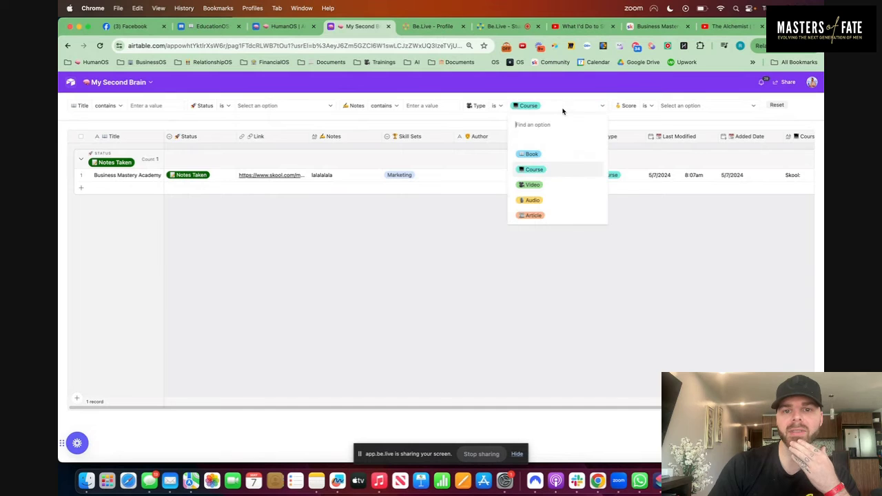
click(541, 139)
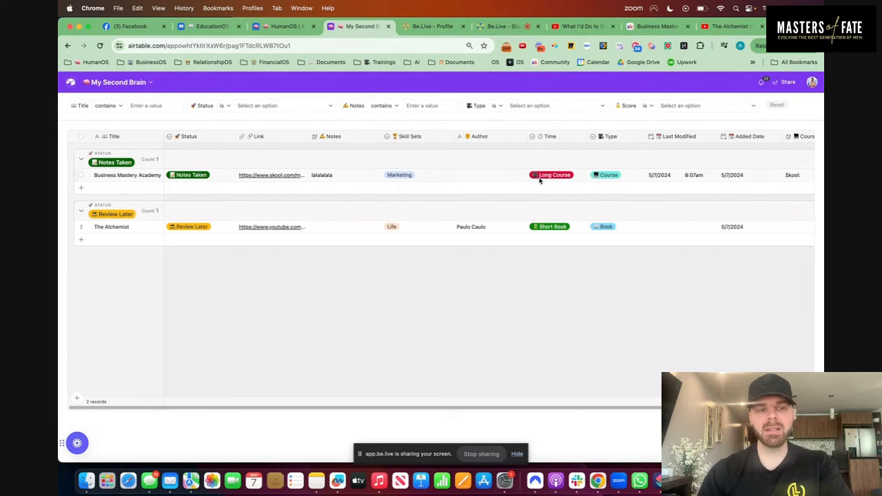
Reopen the interface for editing and place a full-width Text element between the filter and the grid.
click(146, 82)
click(128, 104)
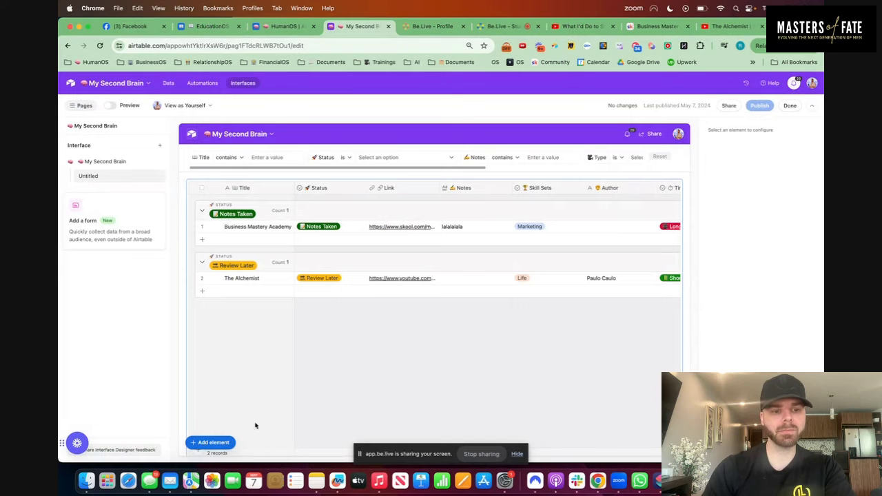
click(217, 442)
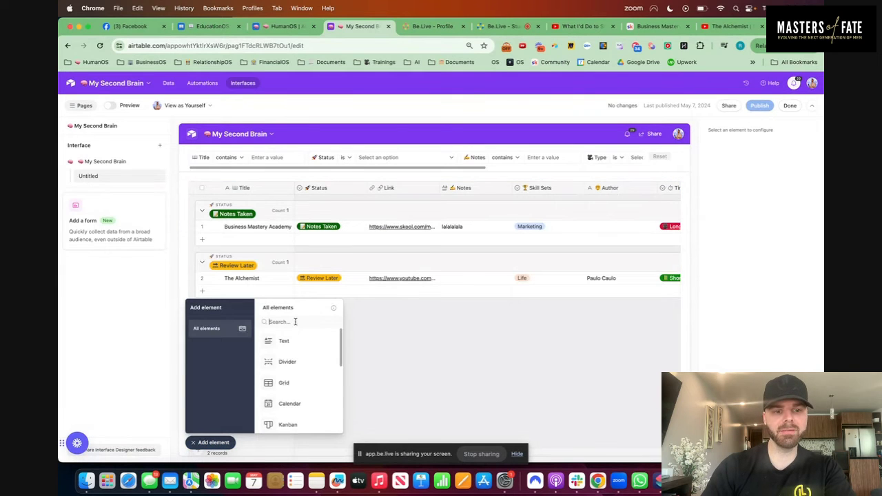
drag(284, 340, 272, 176)
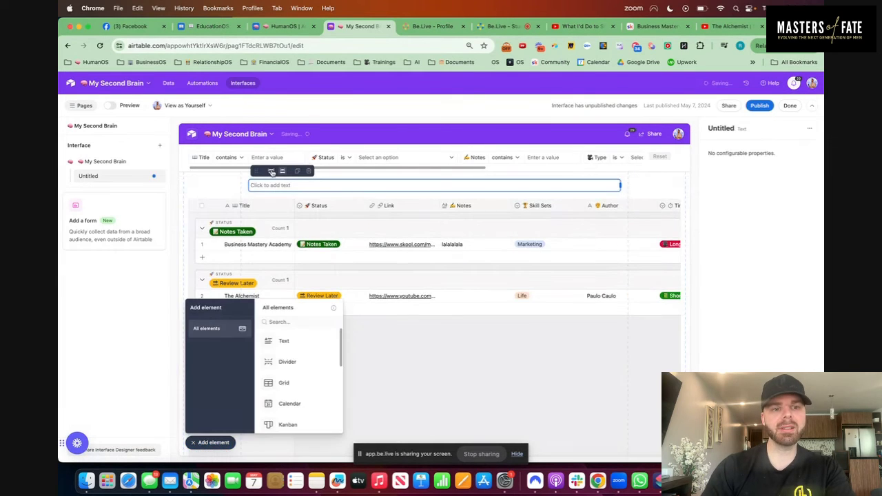
click(272, 171)
Write "🧠 My Second Brain 👇" in the text element and format it as a Large heading.
click(255, 182)
key(ctrl+super+space)
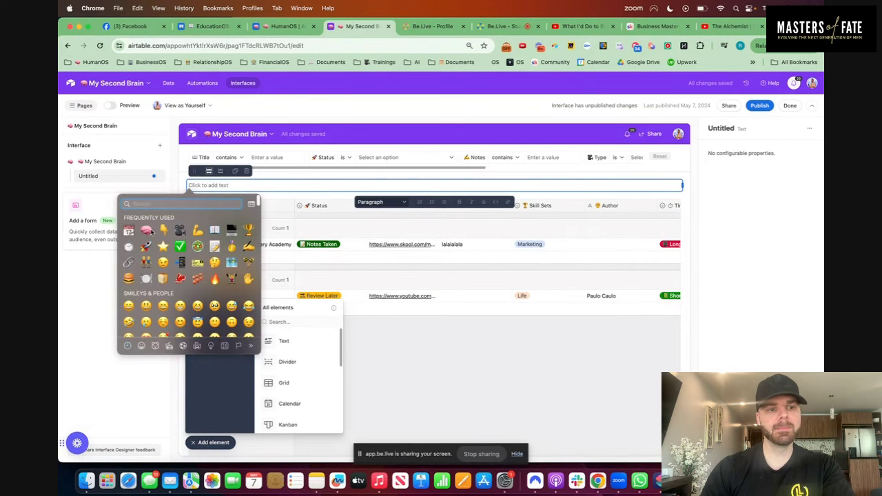
click(147, 230)
text(M)
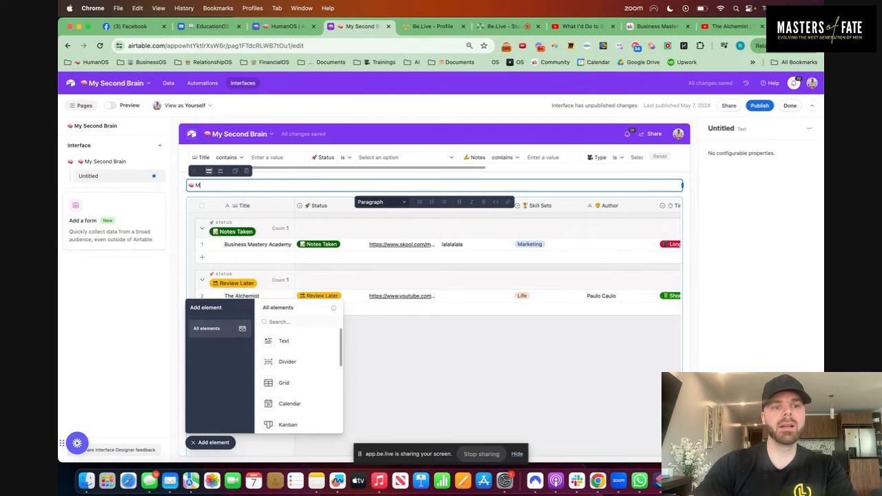
text(y Second Brain)
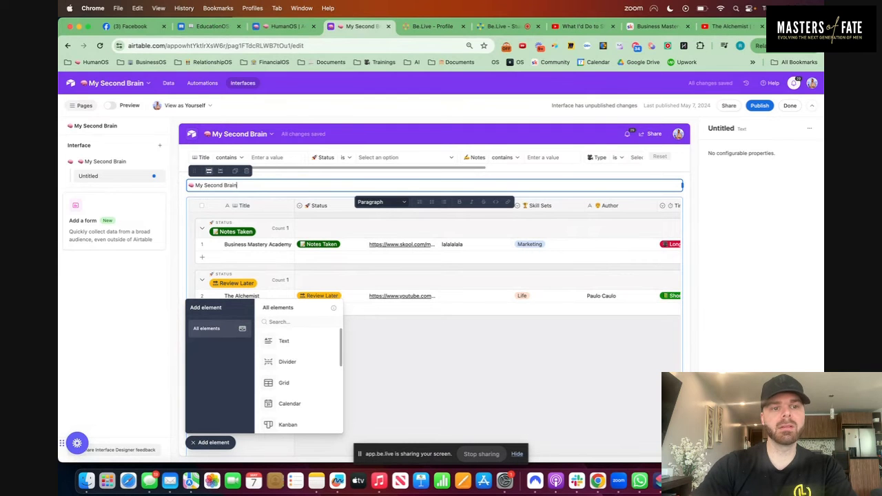
key(ctrl+super+space)
text(down)
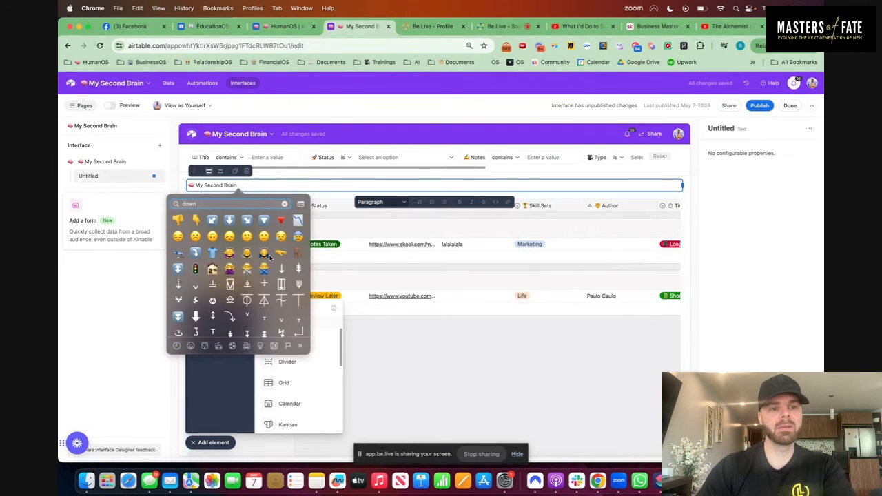
click(196, 219)
click(397, 203)
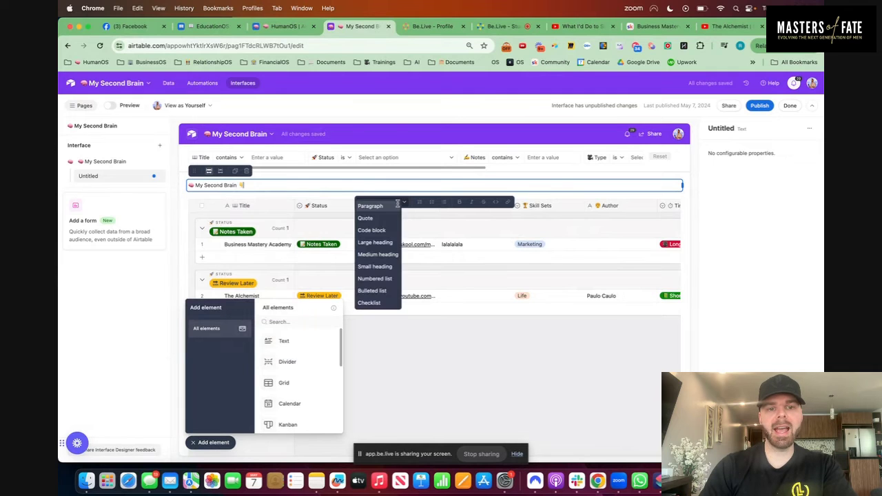
click(375, 242)
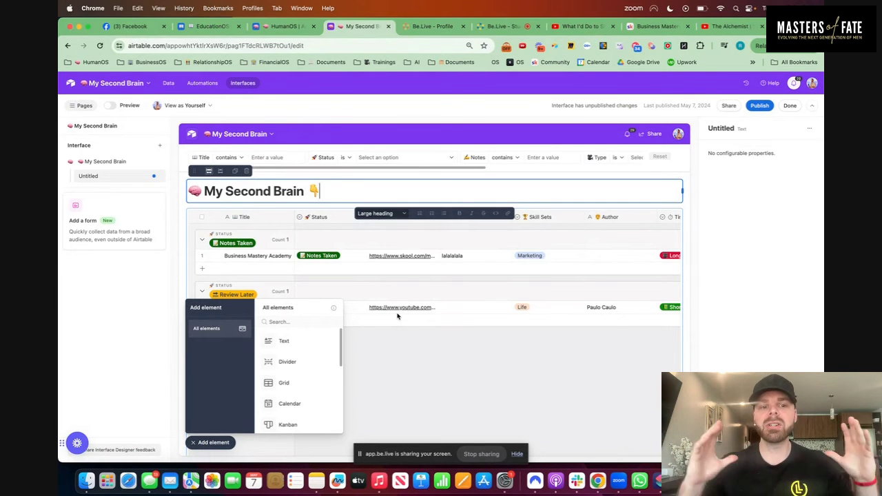
Place a Number element in a full-width row between the My Second Brain heading and the grid.
click(299, 320)
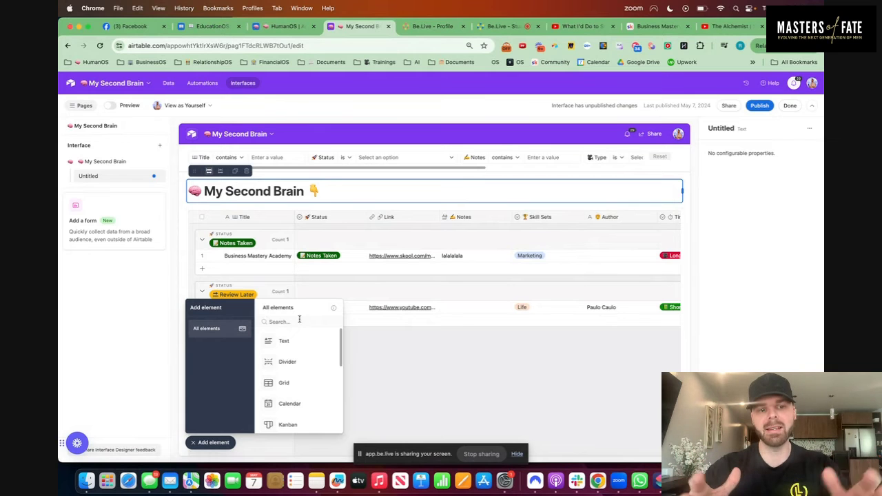
text(num)
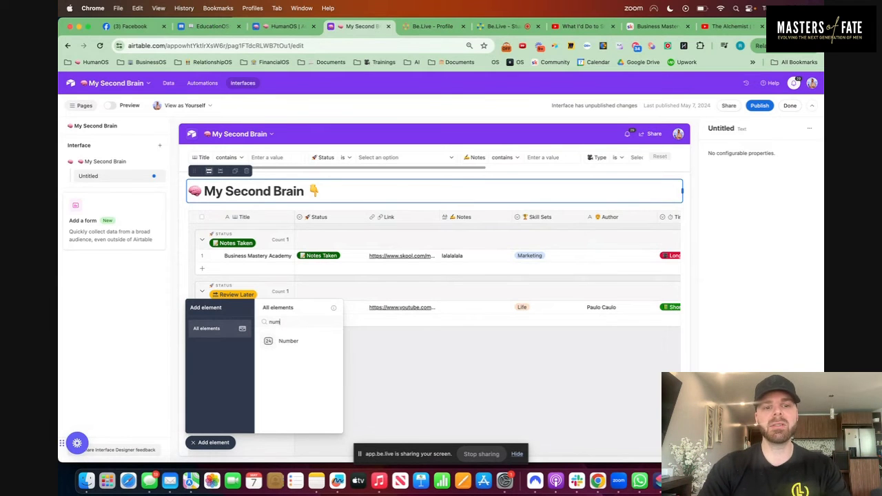
click(289, 341)
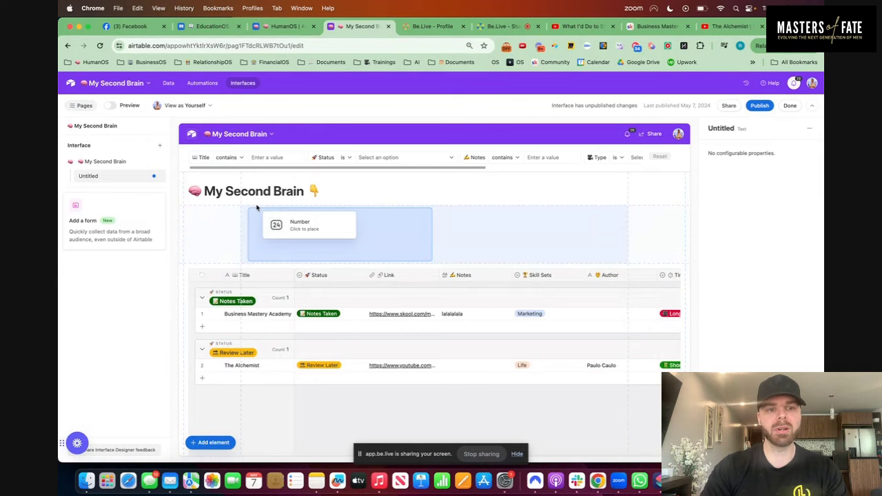
click(257, 207)
click(217, 444)
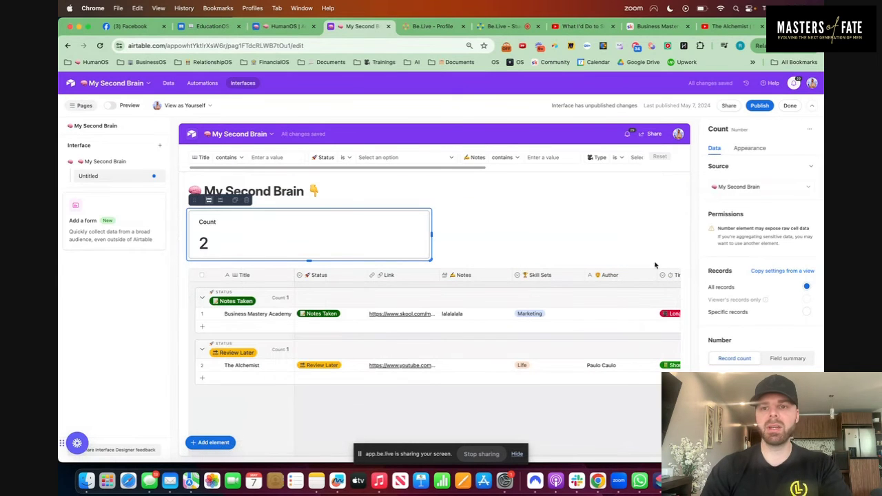
Title the number element "🧠 Total Knowledge" and give it the Default gray style.
click(750, 148)
double_click(778, 261)
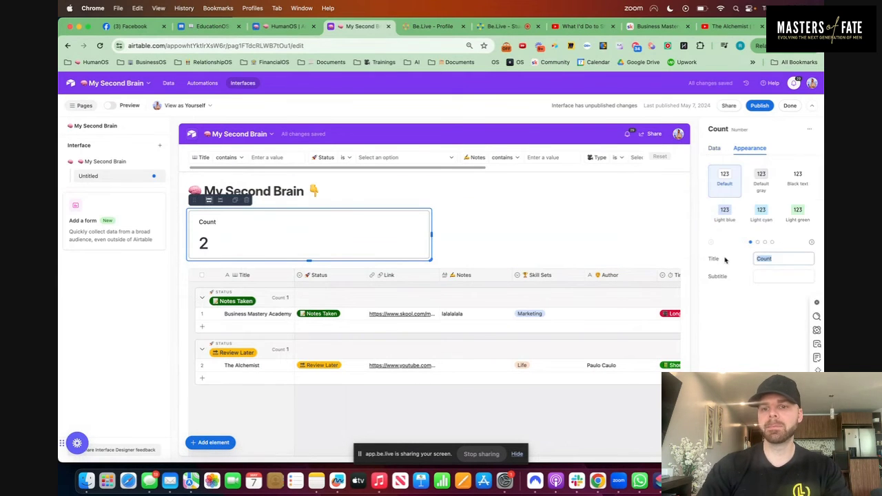
key(ctrl+super+space)
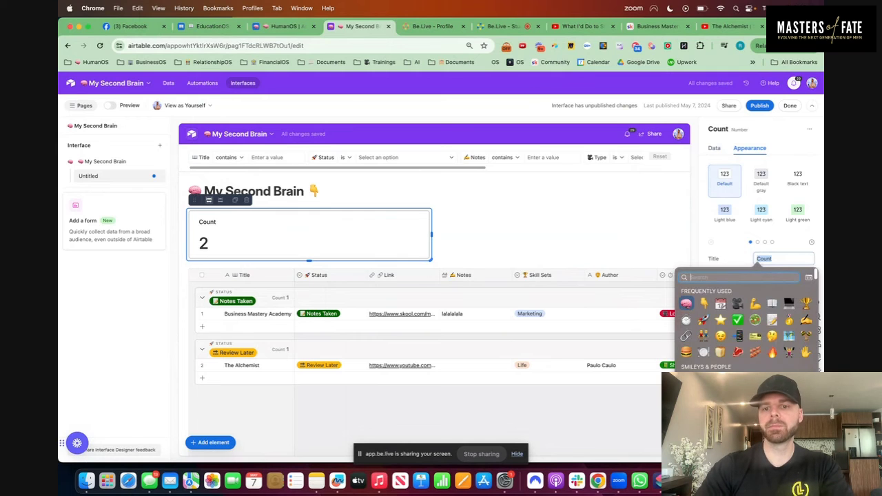
key(Escape)
text(🧠 Total)
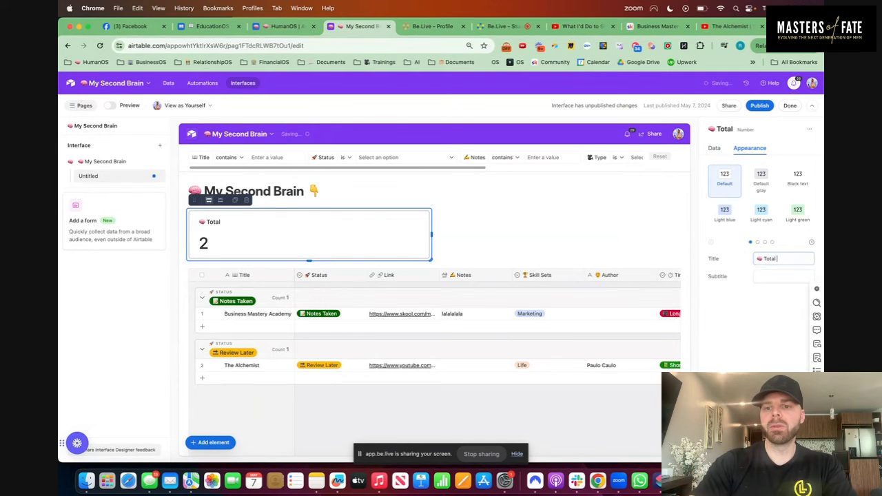
text( Knowledge)
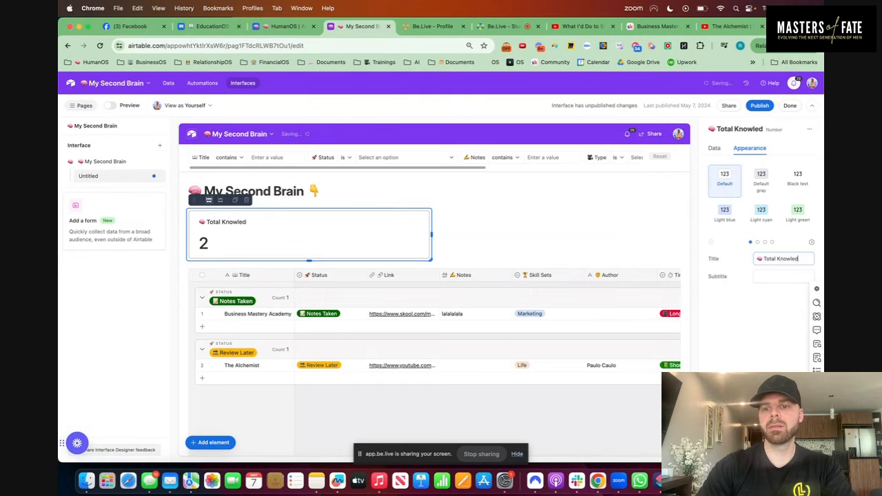
click(768, 188)
click(715, 155)
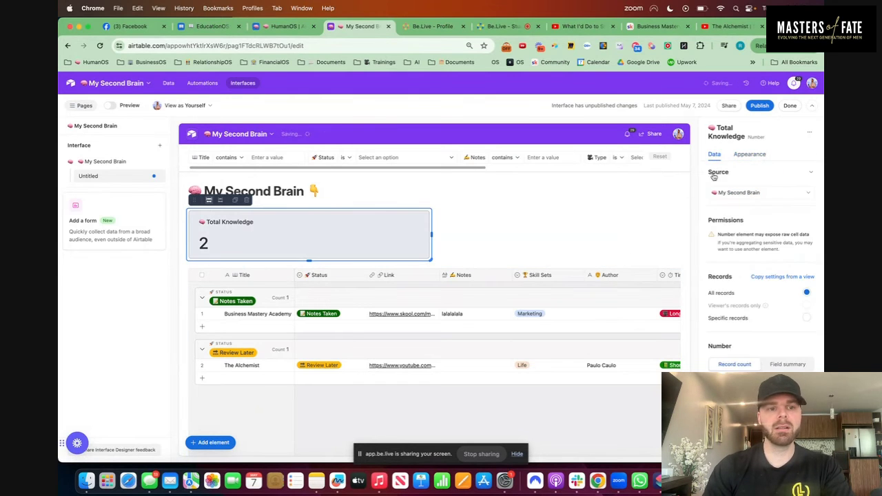
Duplicate the Total Knowledge number element and arrange the two copies side by side in one row above the grid.
click(234, 200)
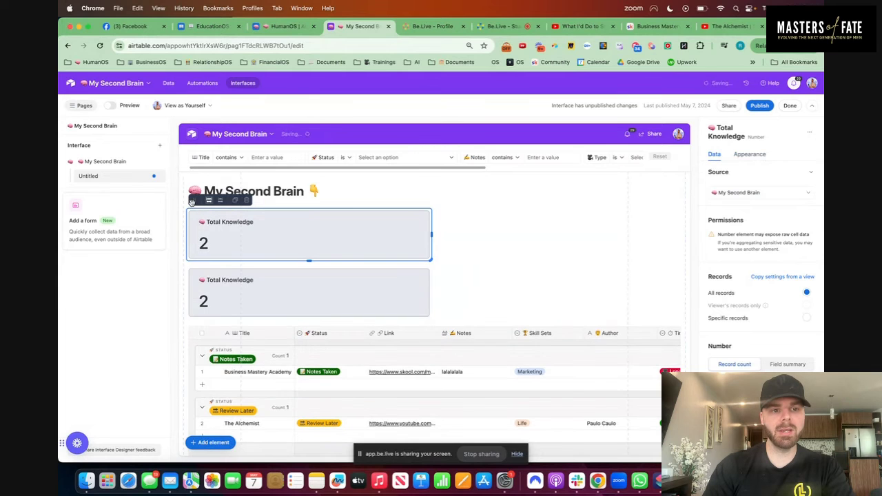
drag(194, 205, 194, 261)
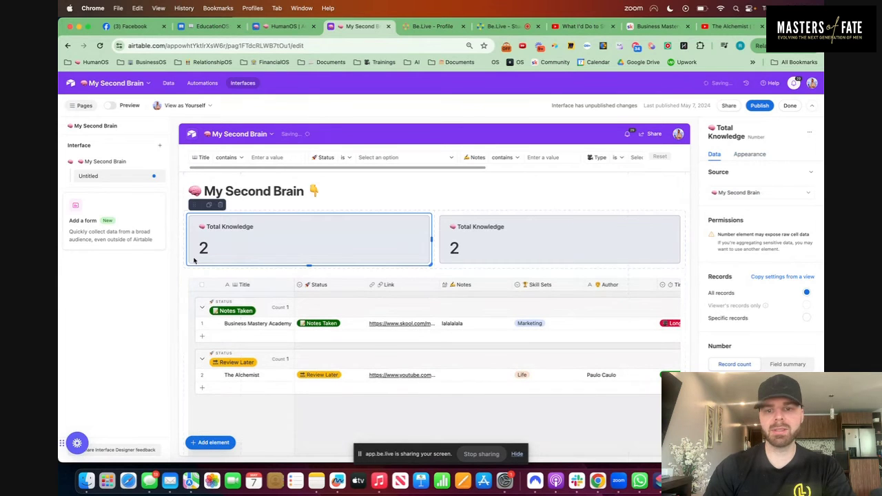
click(750, 155)
drag(804, 270, 736, 266)
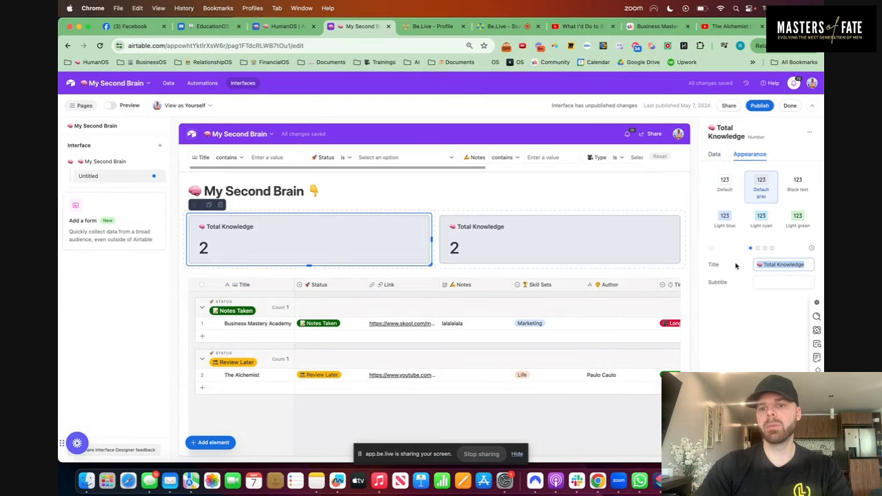
key(super+space)
text(sn)
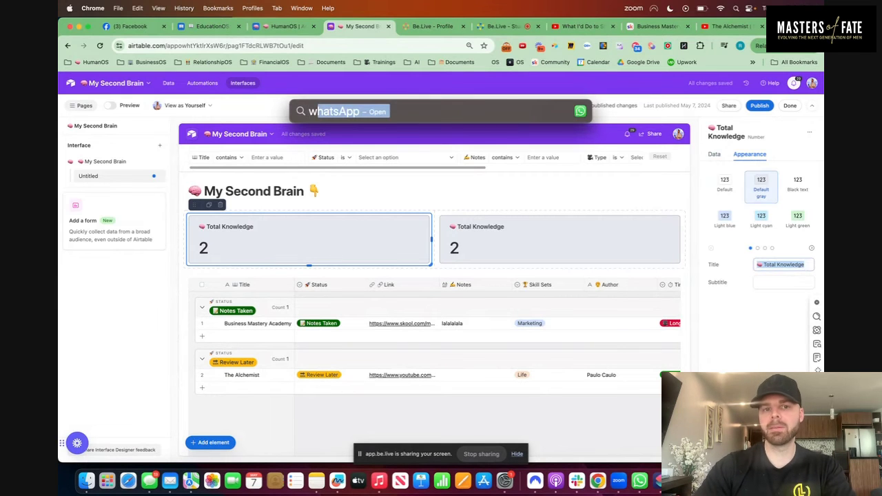
key(Escape)
key(Escape)
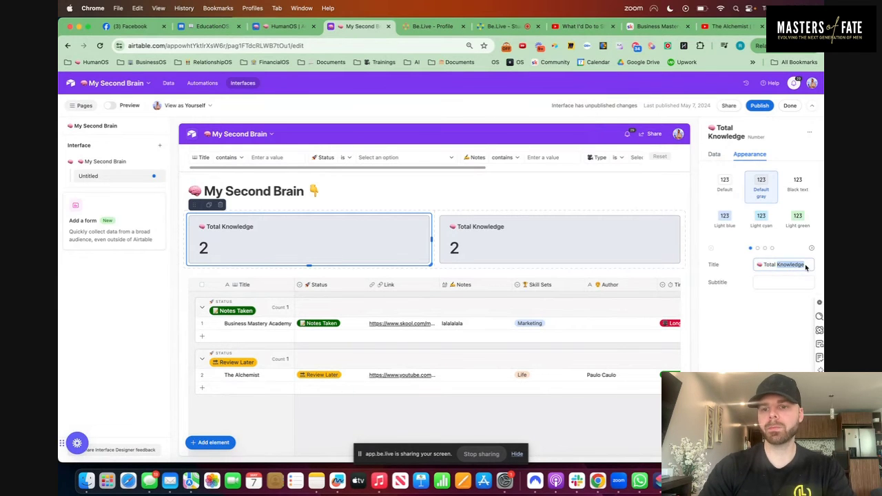
Title the first number element "📝 Notes", set its subtitle to "Taken This Week", and give it the Light cyan style.
key(super+c)
key(ctrl+super+space)
text(write)
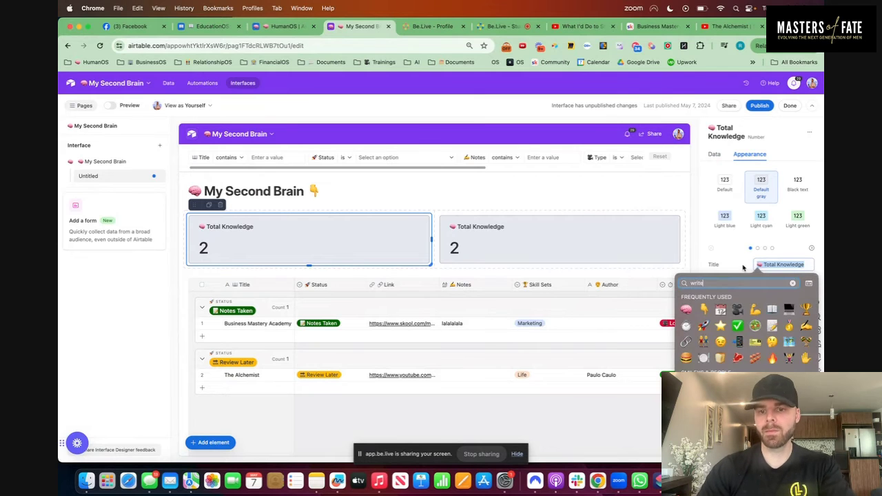
key(Return)
text(N)
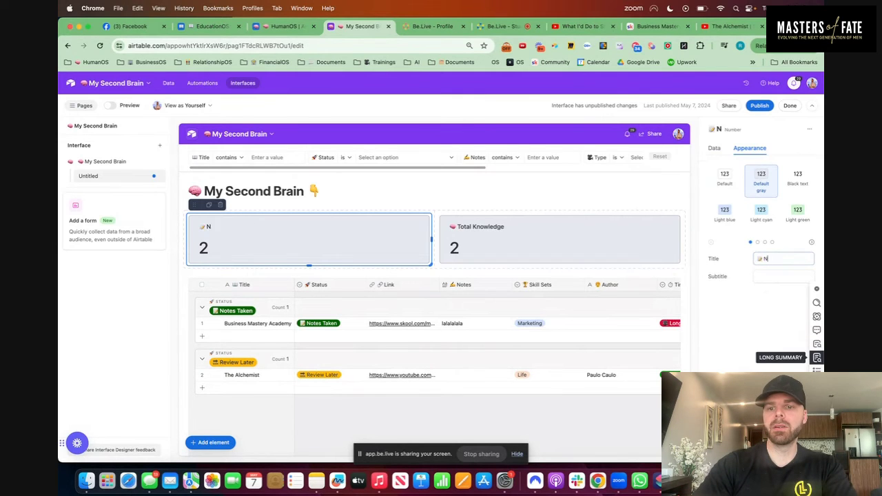
text(otes)
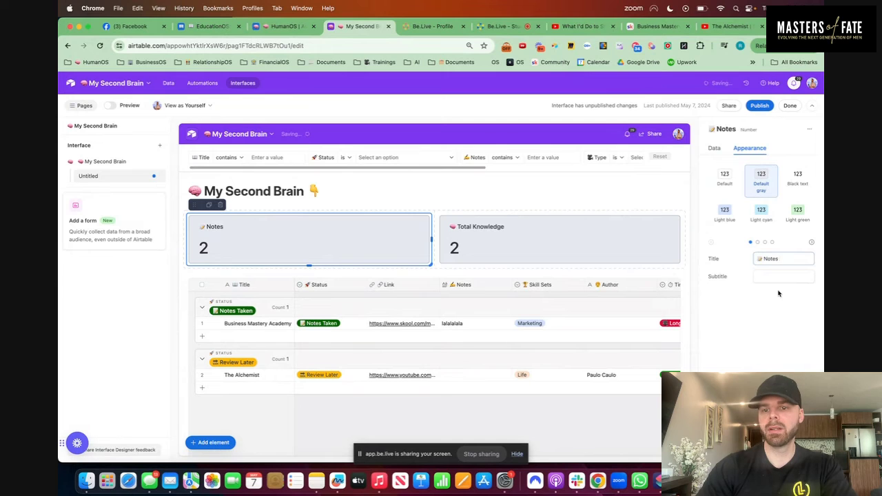
click(773, 278)
text(Taken This Week)
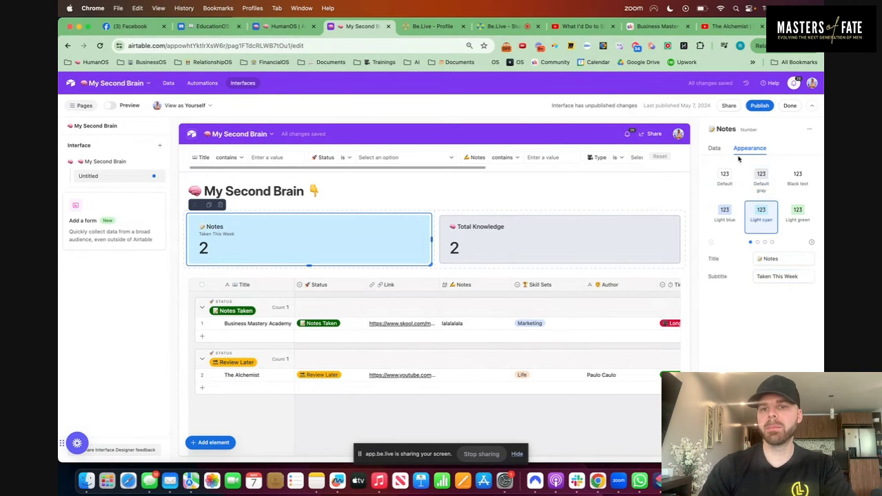
Limit the Notes number to specific records where Last Modified is within this calendar week.
click(714, 148)
click(728, 314)
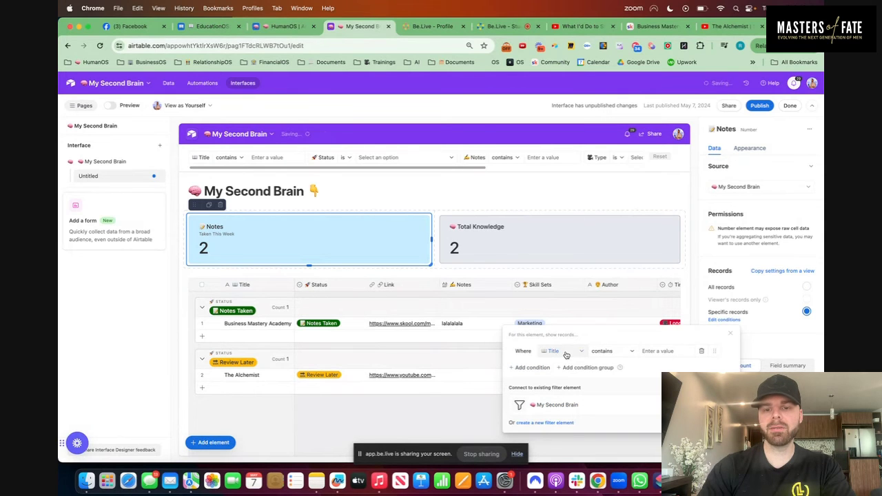
click(565, 354)
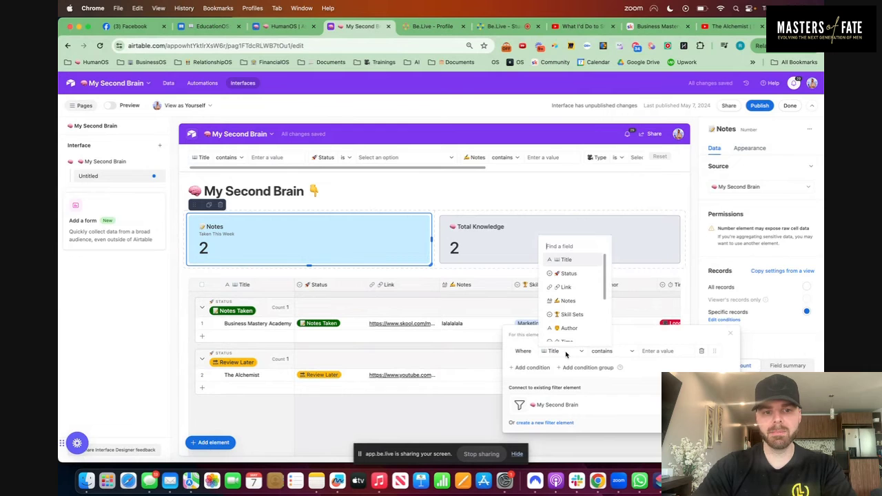
scroll(568, 331, down, 3)
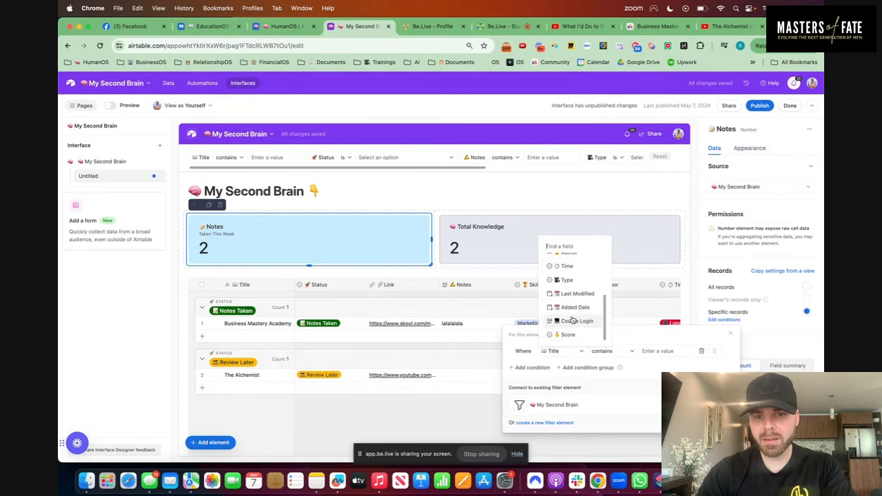
click(577, 294)
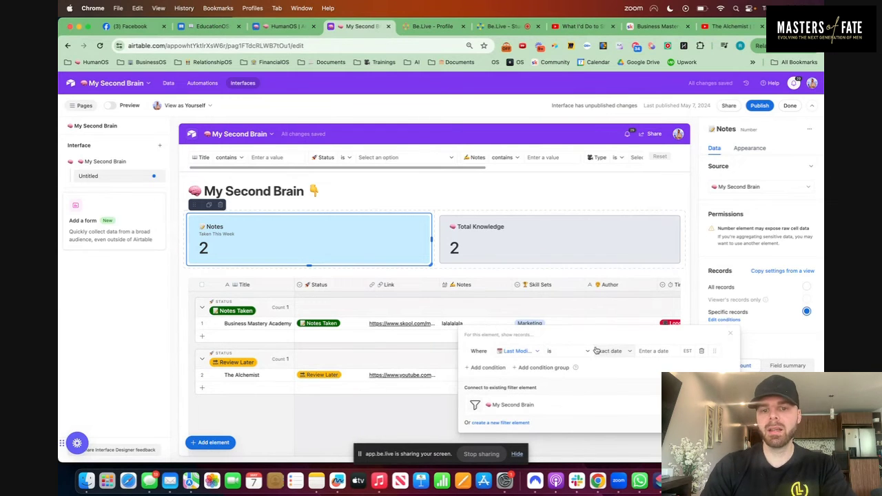
click(573, 351)
scroll(572, 306, down, 2)
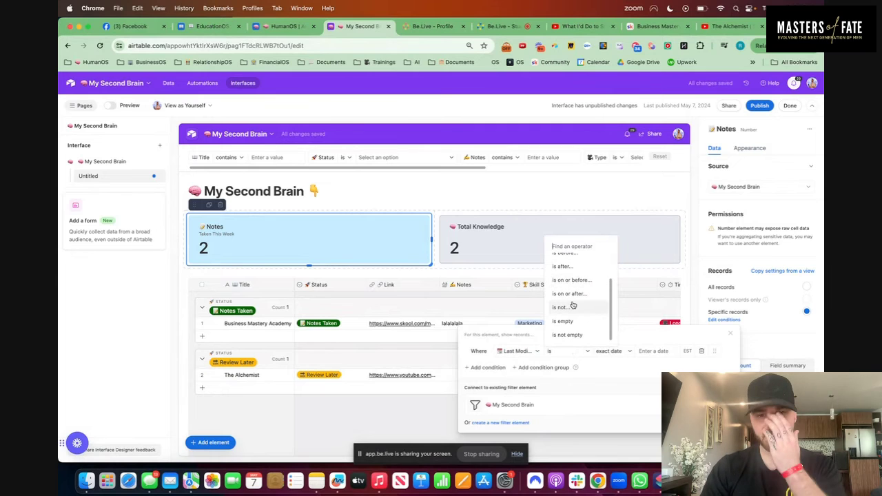
scroll(571, 305, up, 2)
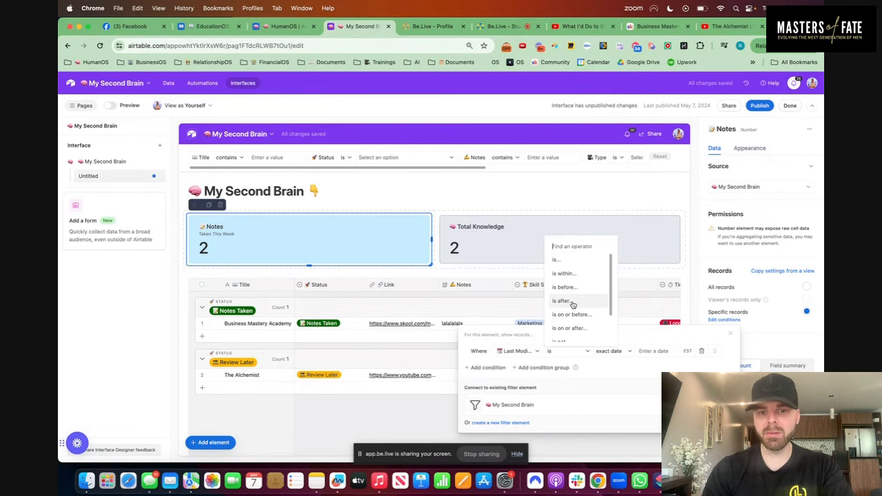
click(572, 259)
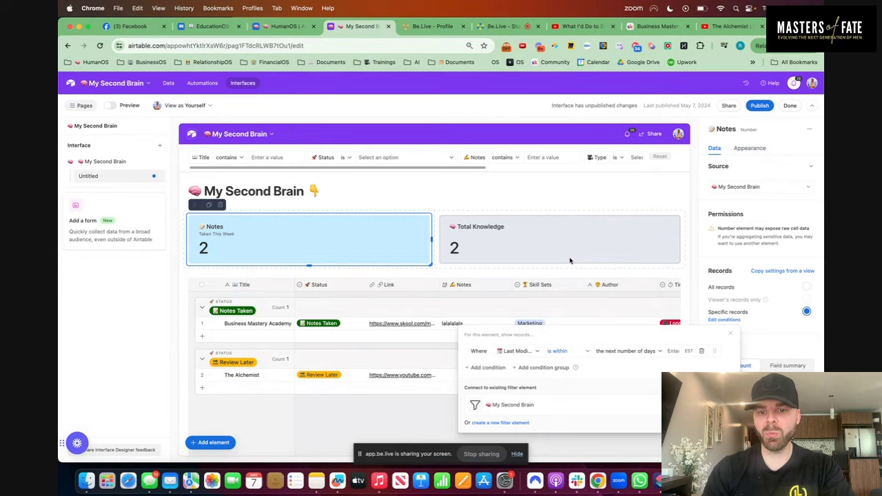
click(630, 352)
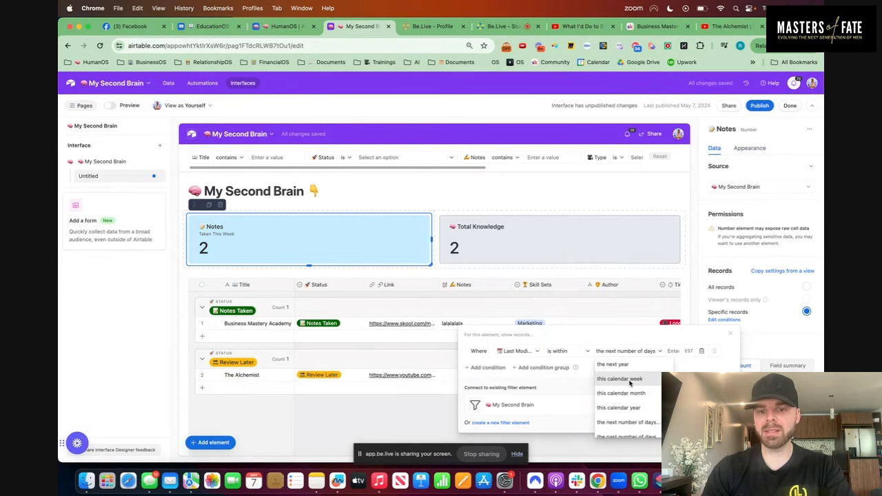
click(620, 379)
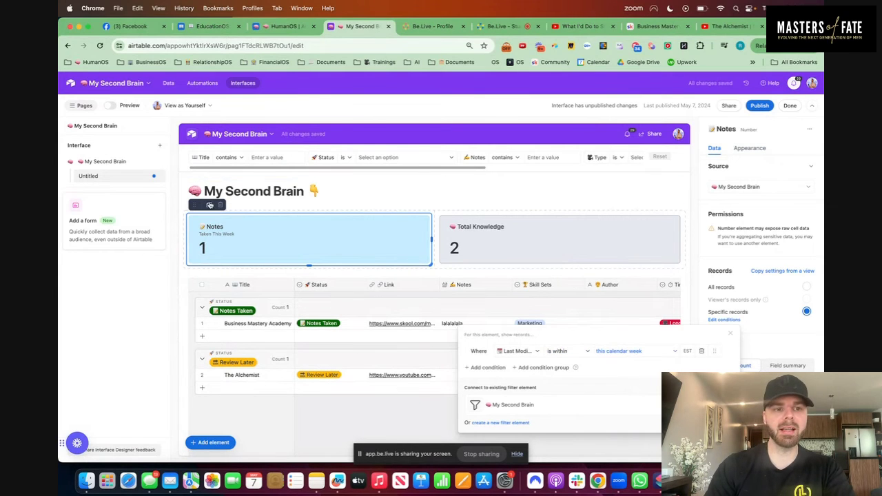
Duplicate the Notes number into the same row and give the copy the Light blue style and the subtitle "Taken This Month".
click(209, 204)
drag(193, 204, 435, 262)
click(748, 148)
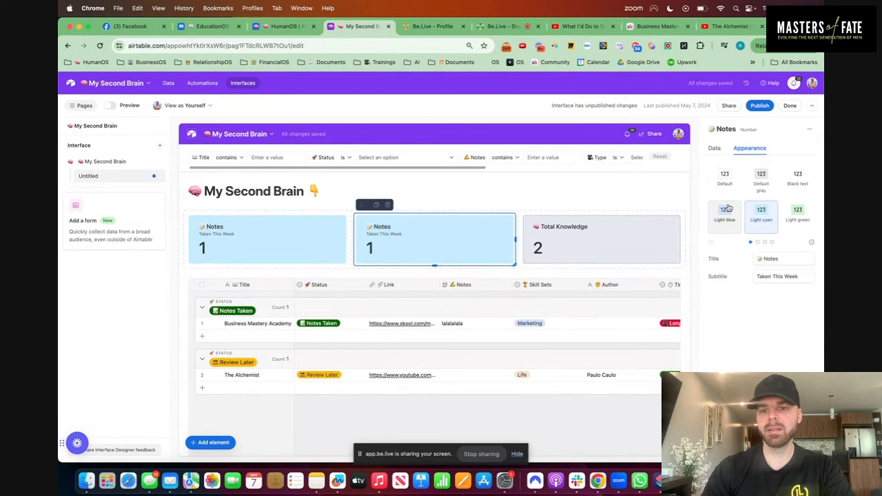
drag(799, 278, 784, 278)
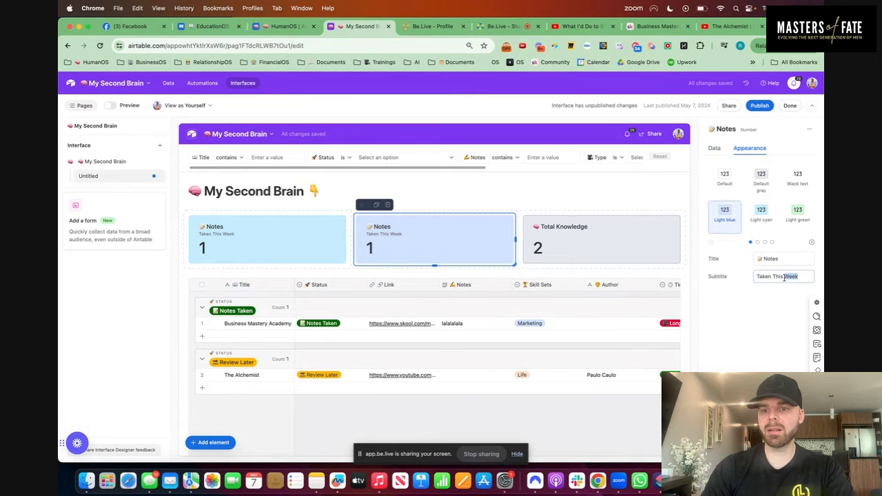
text(Month)
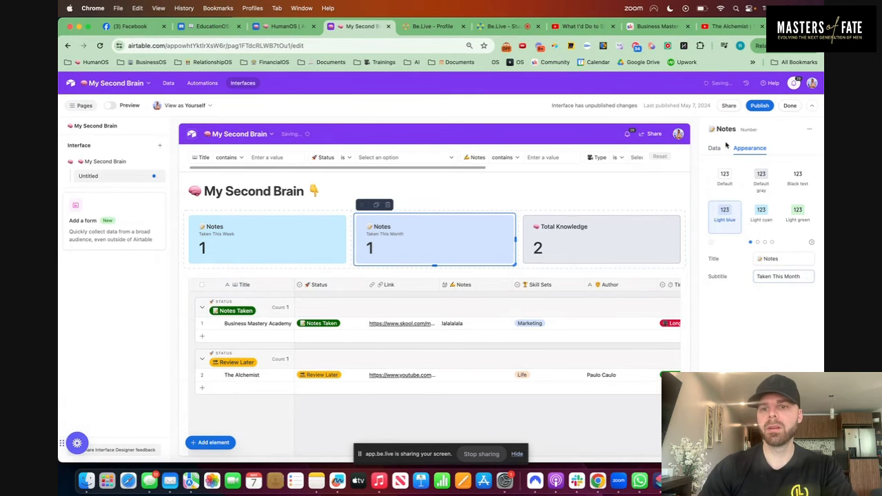
Set the Taken This Month number's Last Modified condition to within this calendar month.
click(713, 148)
click(724, 320)
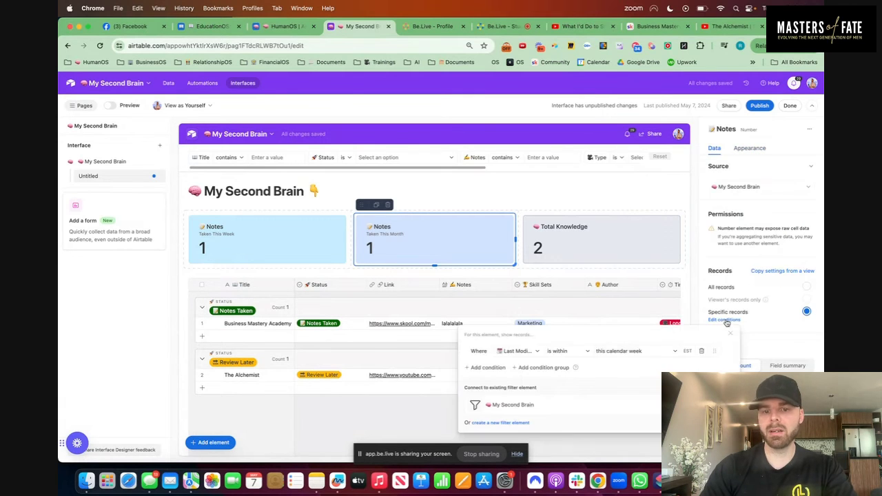
click(612, 353)
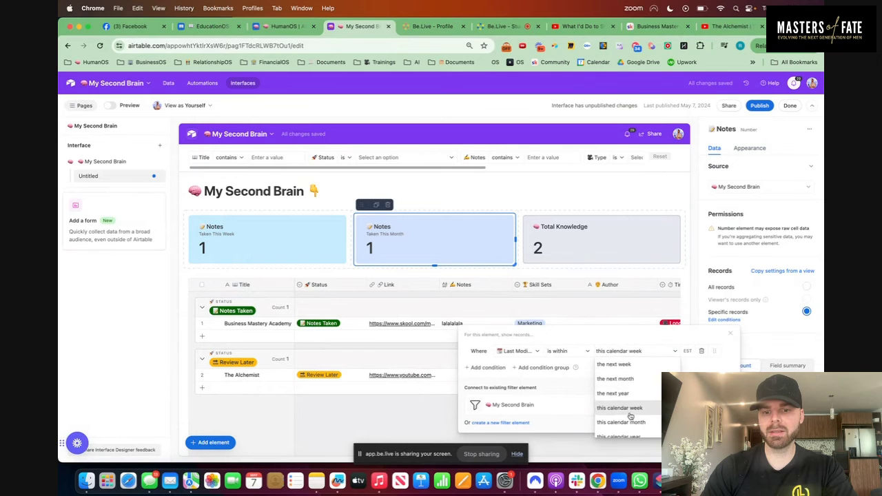
click(629, 422)
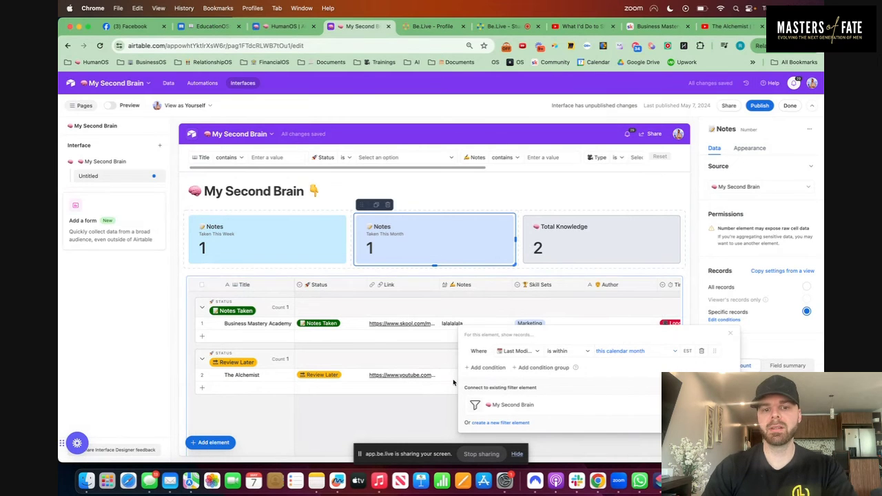
Give the row holding the three number elements a light purple background.
click(301, 209)
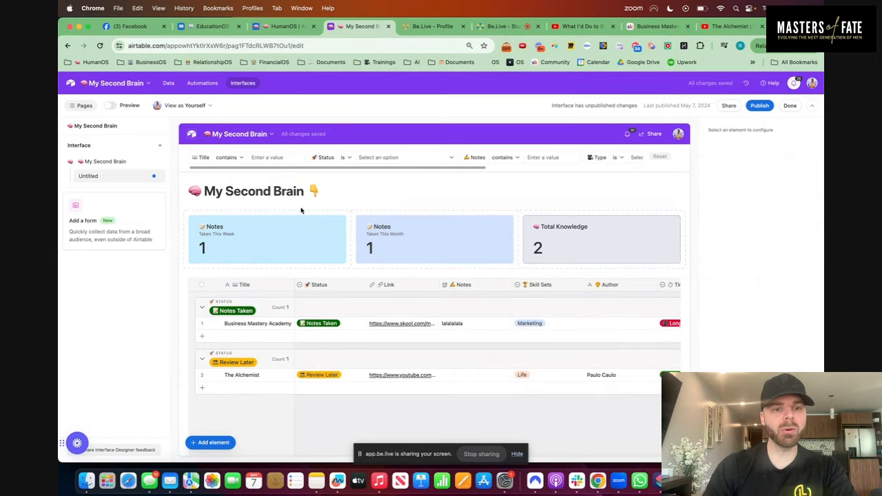
click(241, 205)
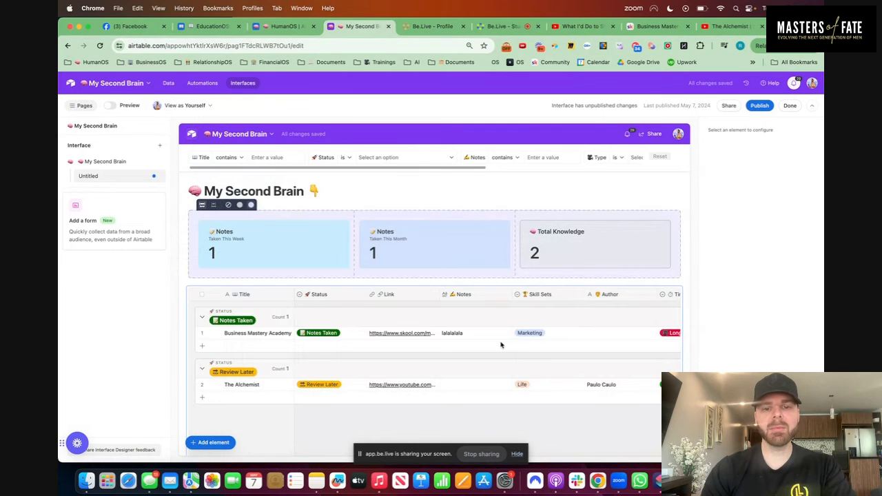
Enter "adkjf" in the Notes field of The Alchemist record in the grid.
click(458, 380)
text(adkjf)
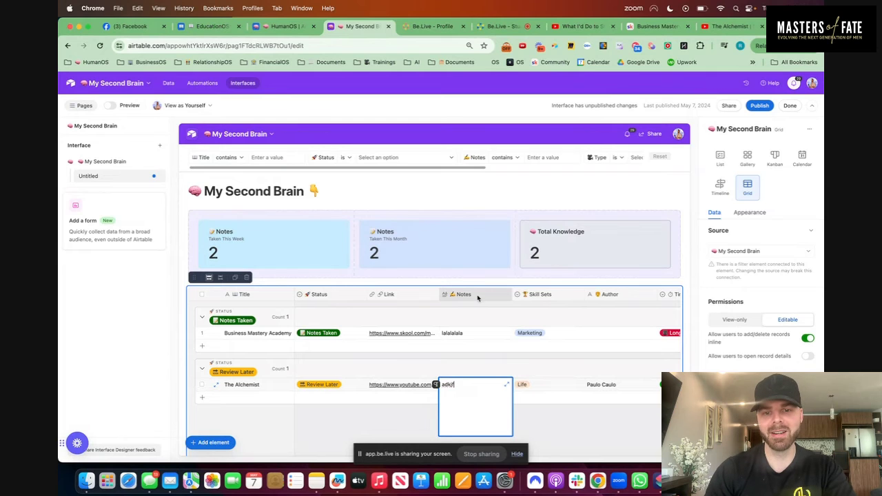
click(596, 428)
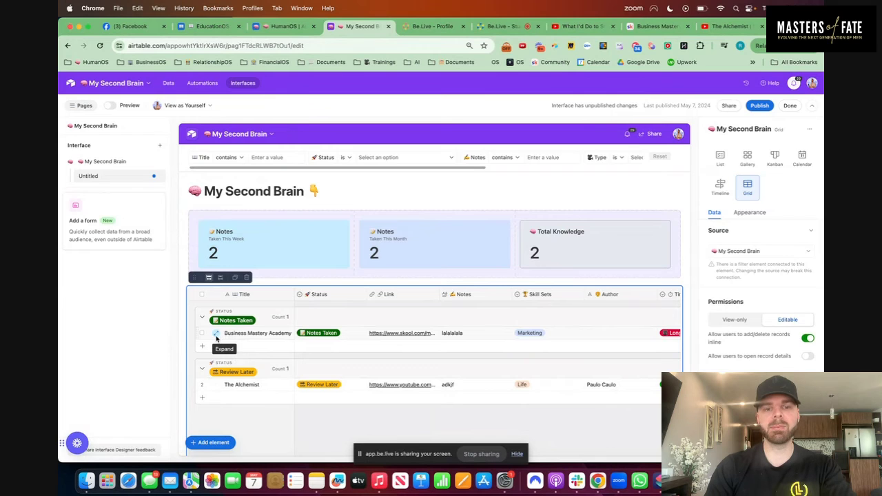
Open the Business Mastery Academy record's detail page and make its Status, Link and Notes fields editable.
click(216, 336)
click(494, 296)
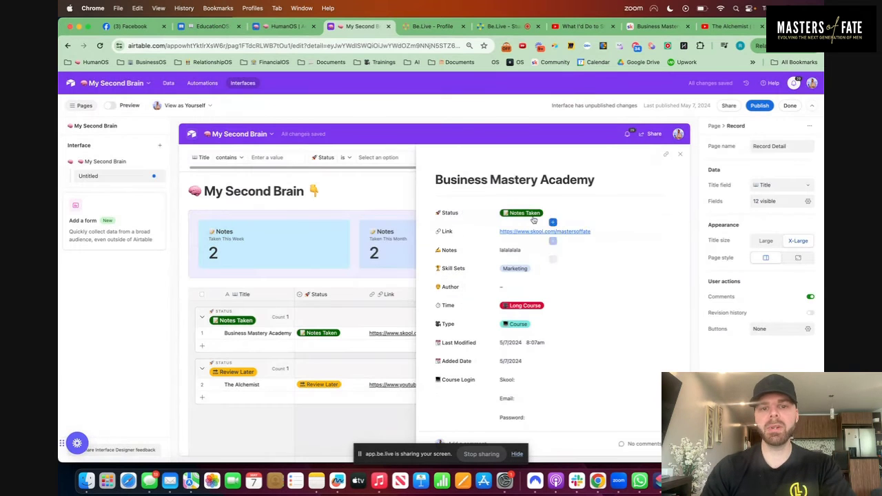
click(548, 214)
click(606, 233)
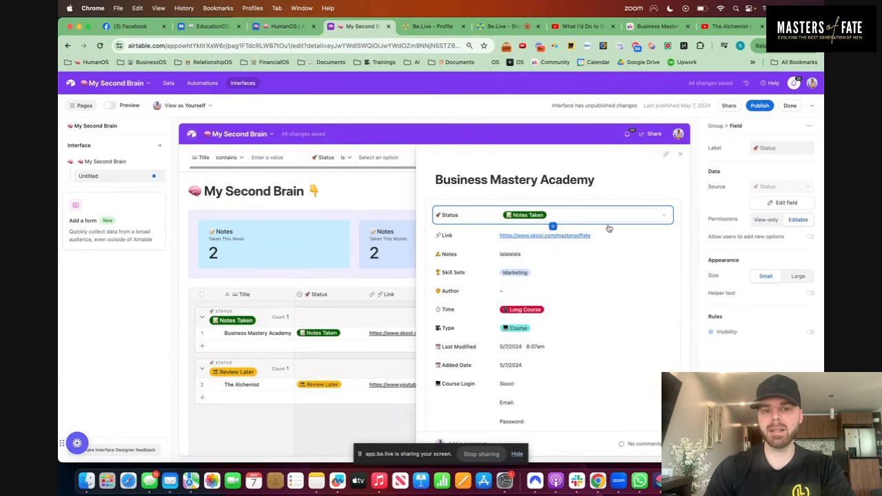
click(798, 220)
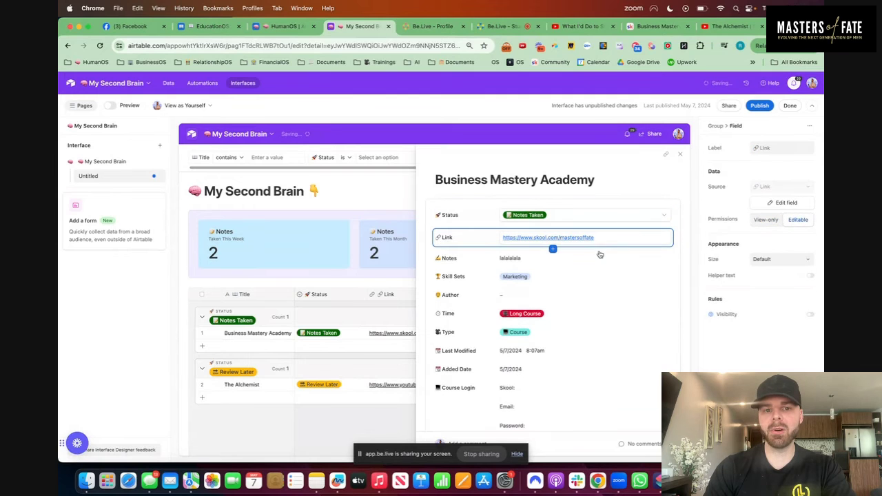
click(599, 257)
click(805, 221)
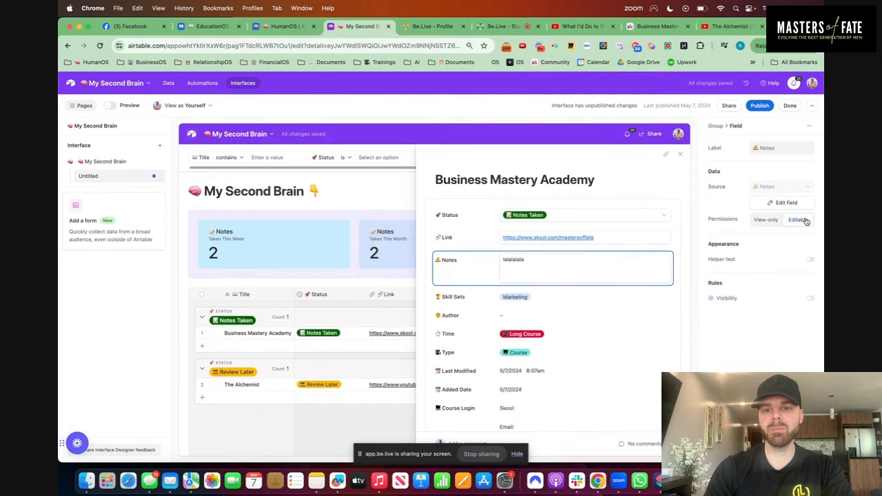
Make the Skill Sets, Author and Time fields editable on the record detail page.
click(551, 299)
click(798, 219)
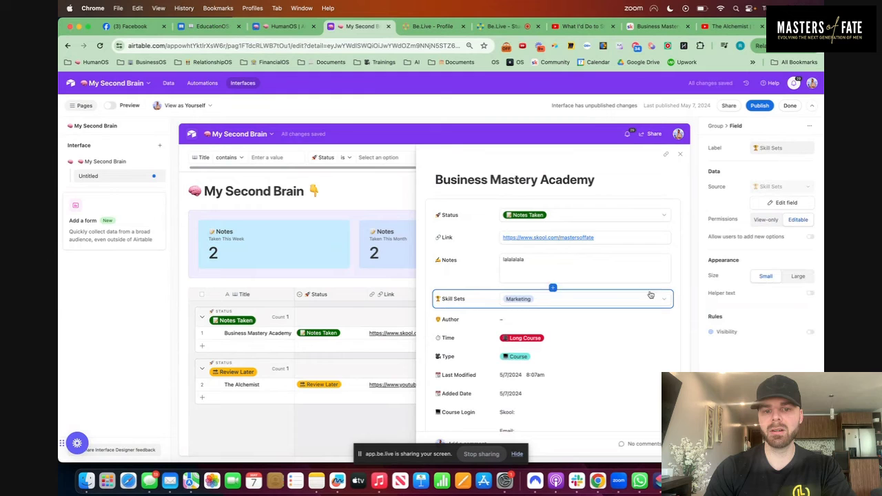
click(565, 318)
click(792, 223)
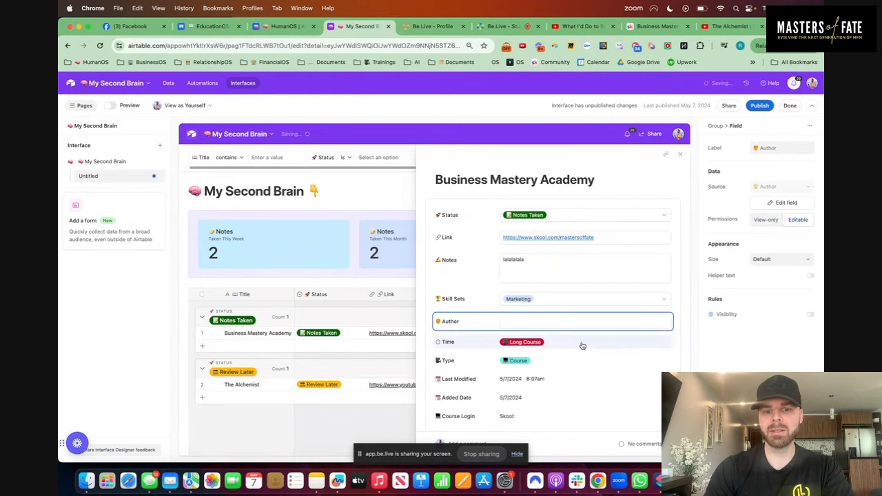
click(580, 343)
click(795, 220)
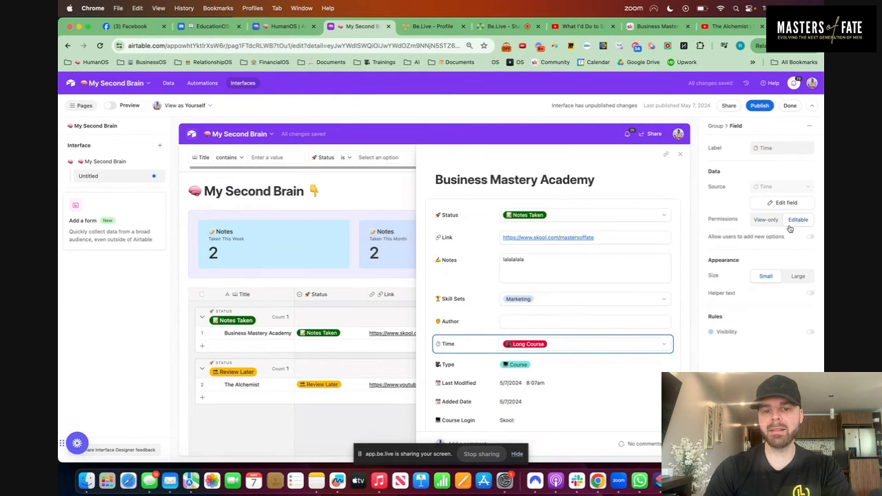
Make the Type and Course Login fields editable on the record detail page and close the record.
click(589, 364)
click(798, 220)
scroll(555, 335, down, 2)
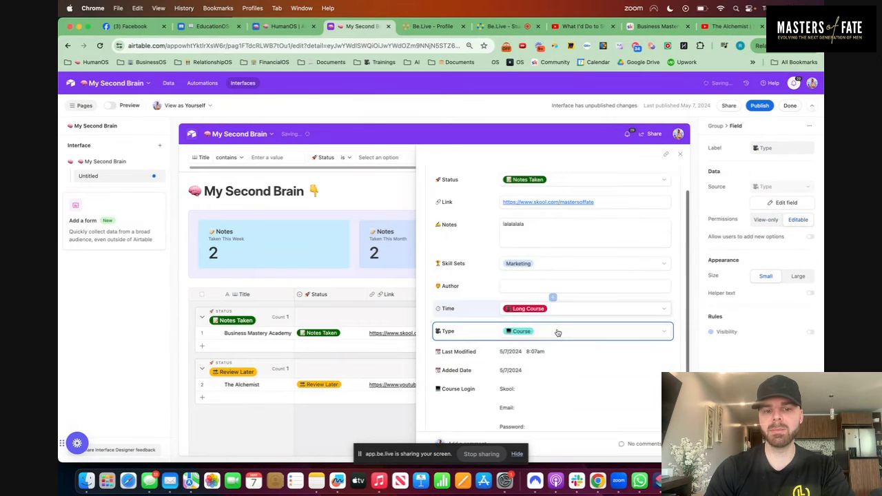
click(551, 351)
click(798, 220)
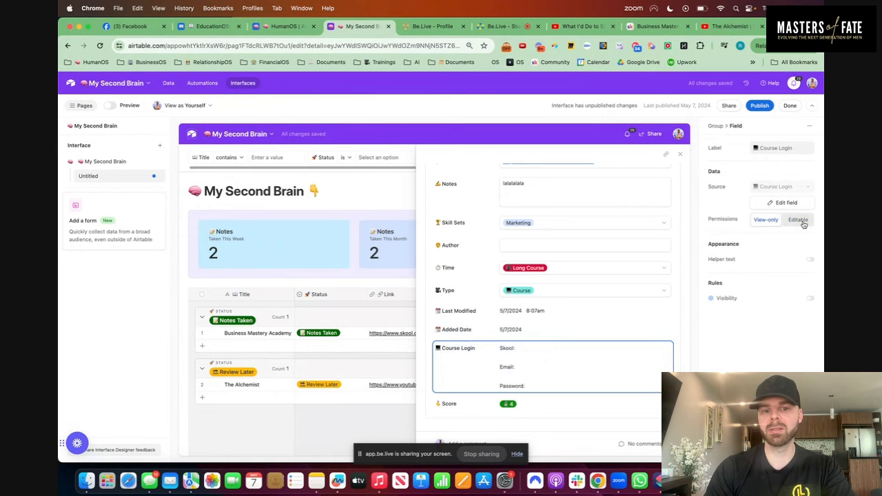
click(678, 154)
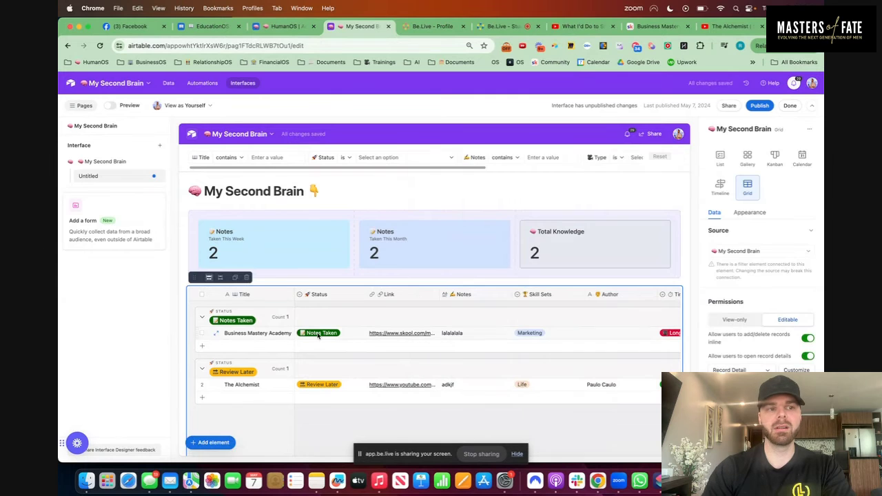
Rename the Untitled interface page to "My Second Brain" with a brain emoji and publish the interface.
click(156, 179)
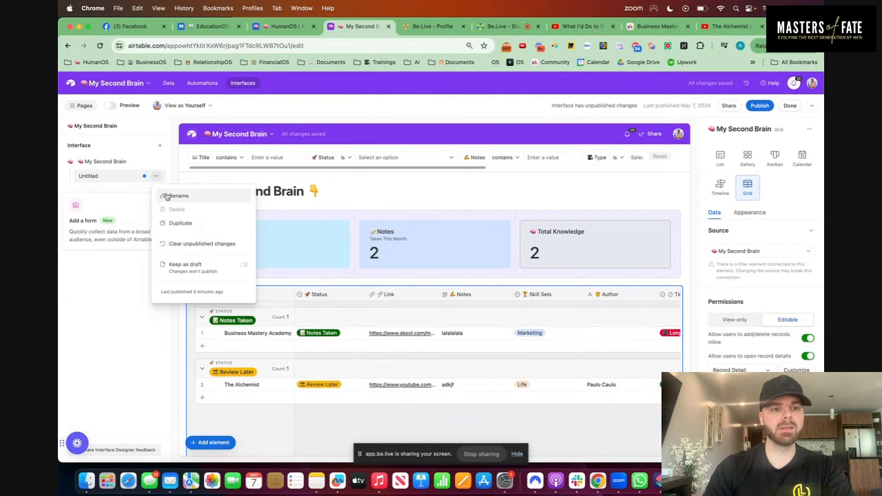
click(168, 196)
key(ctrl+super+space)
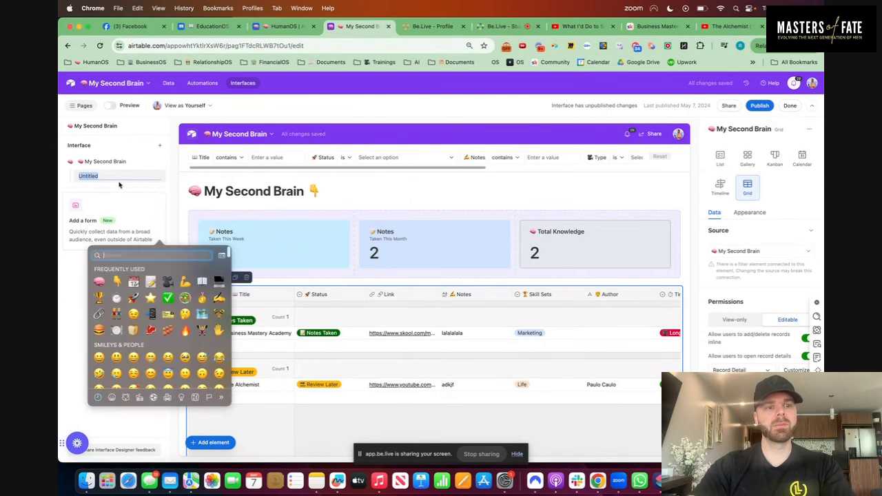
text(brain)
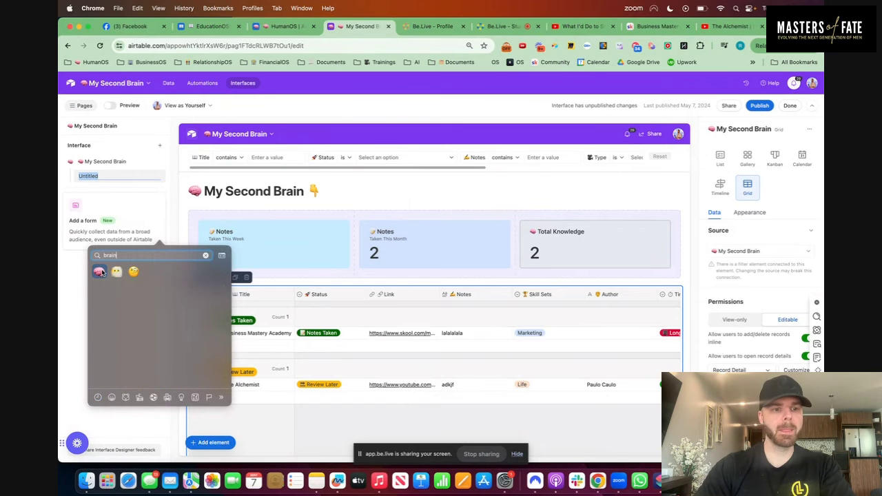
key(Return)
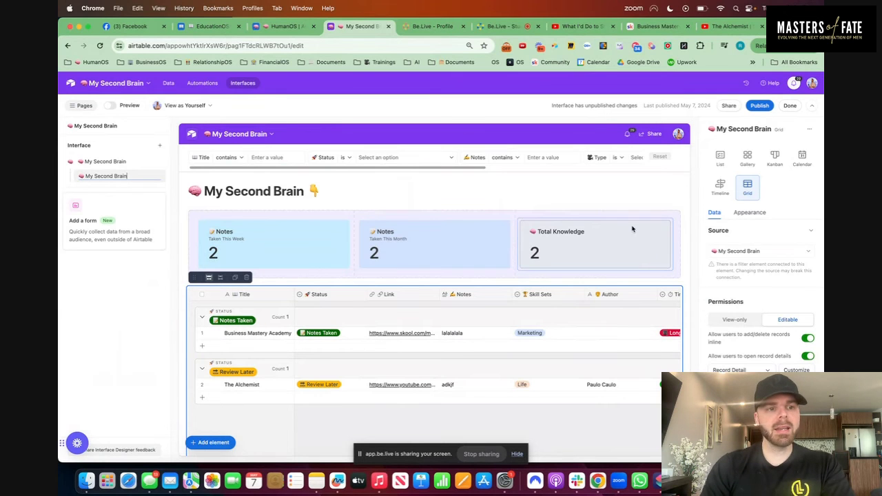
click(759, 105)
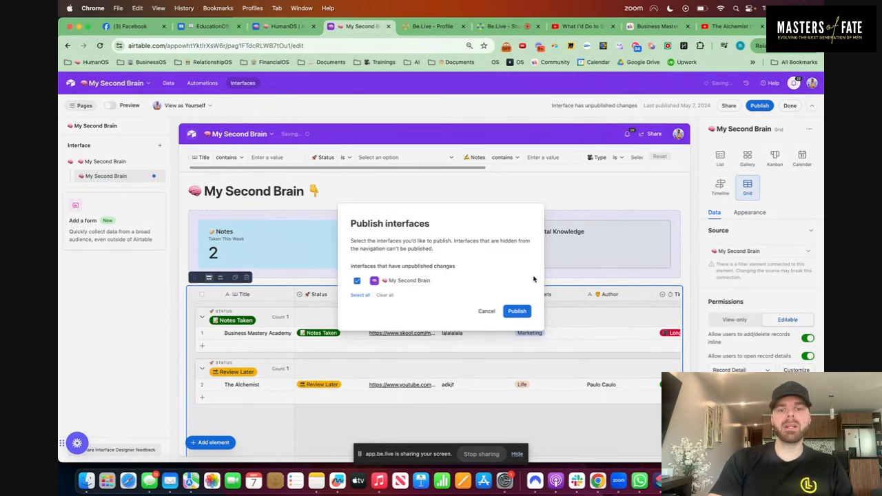
click(518, 311)
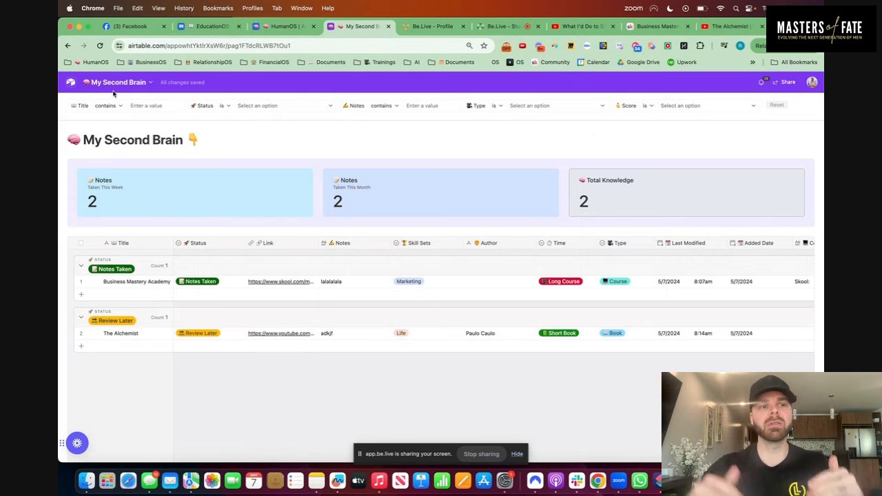
Reopen the interface for editing and duplicate the My Second Brain page within the same interface.
click(144, 84)
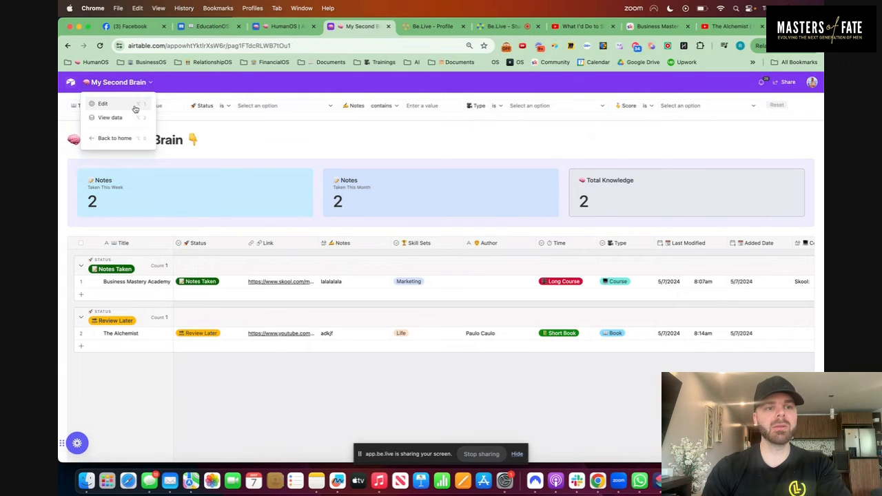
click(134, 104)
click(156, 177)
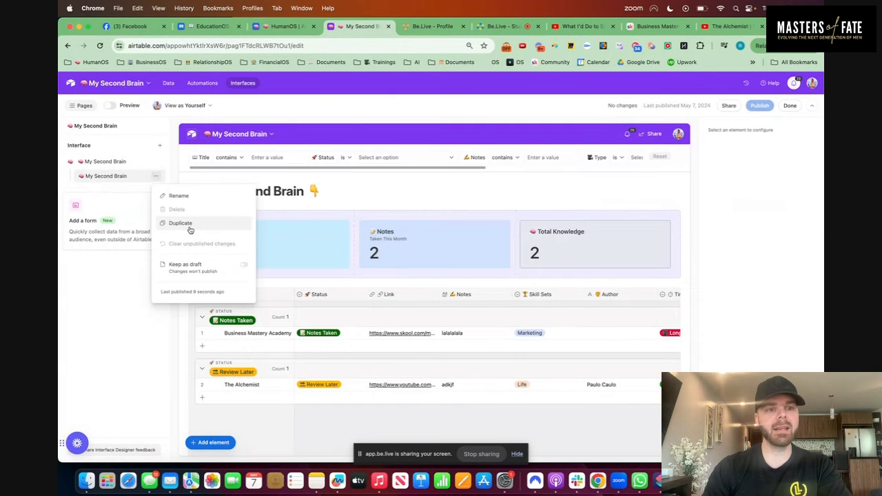
click(180, 223)
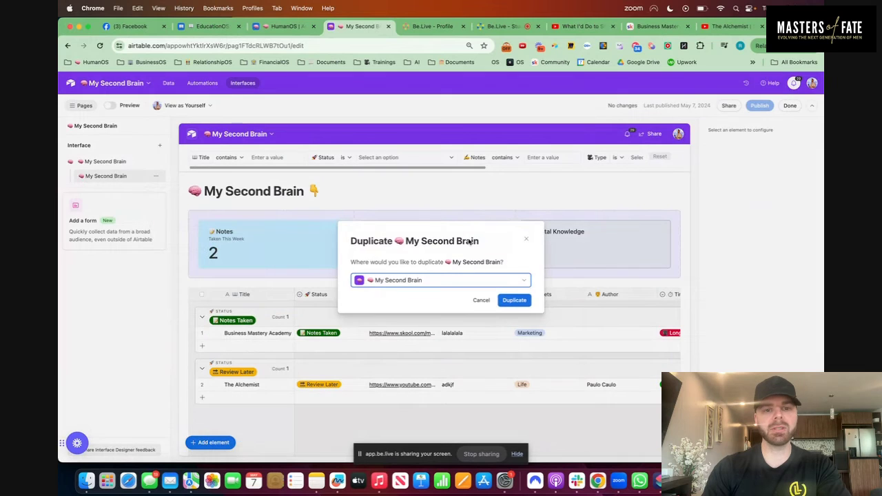
click(518, 301)
Rename the duplicated page to "My Course" with a movie projector emoji in front.
click(153, 191)
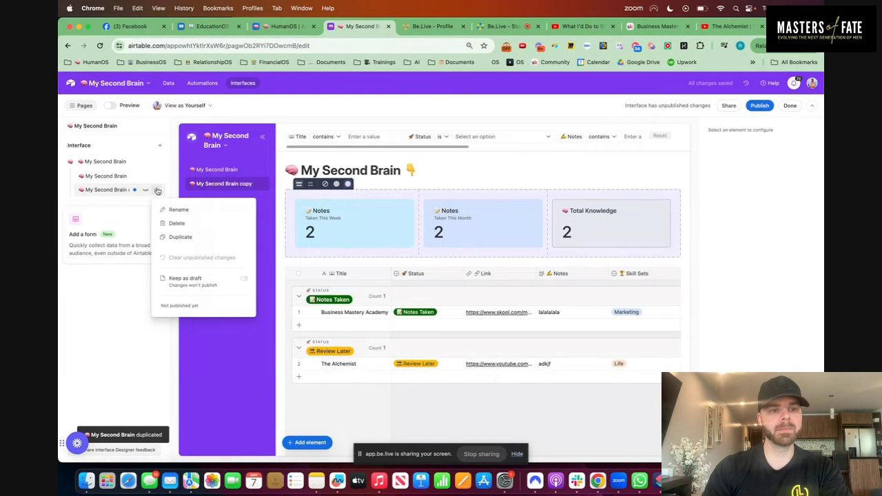
click(169, 208)
key(ctrl+super+space)
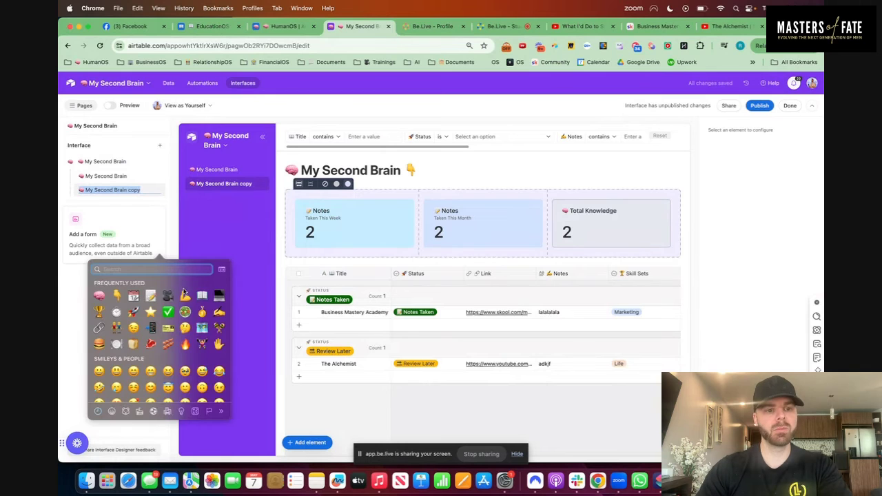
click(399, 400)
text(M)
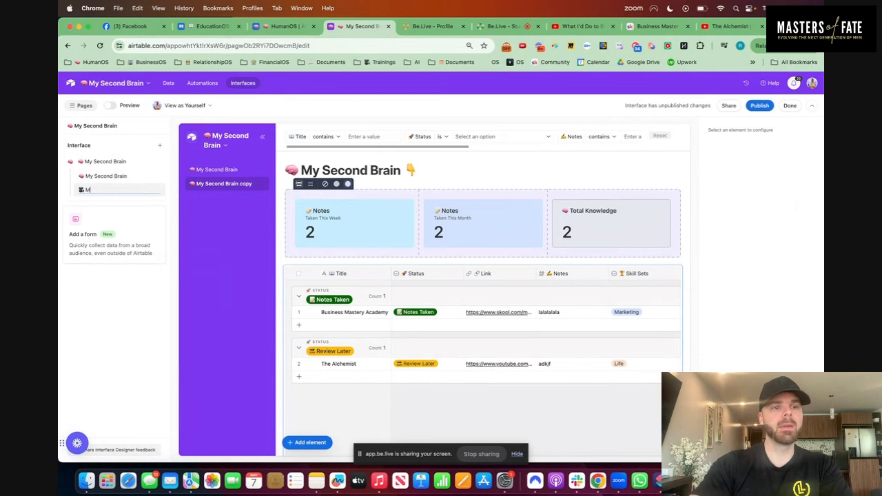
text(y Course)
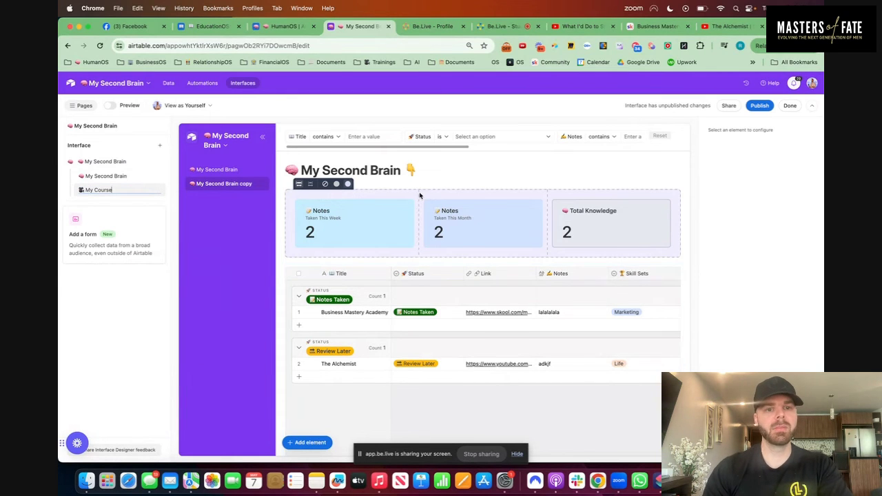
key(Return)
Connect the My Course page's filter element to both Notes numbers and the Total Knowledge number.
click(492, 139)
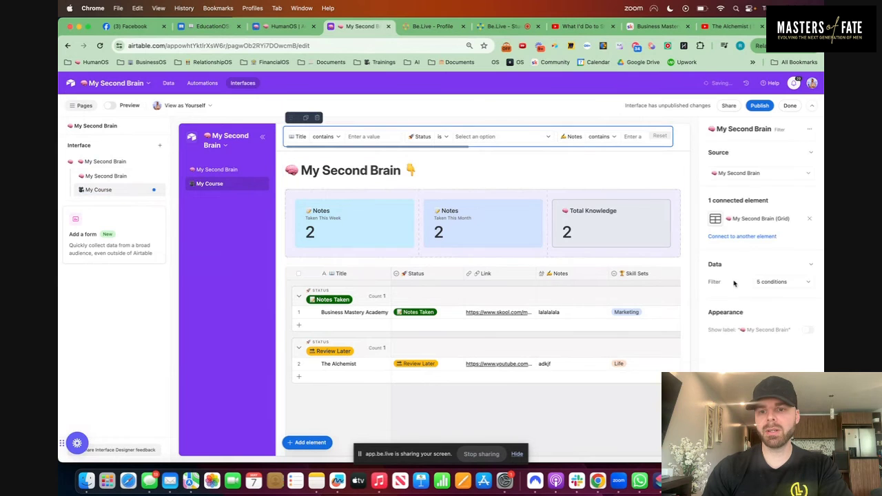
click(758, 237)
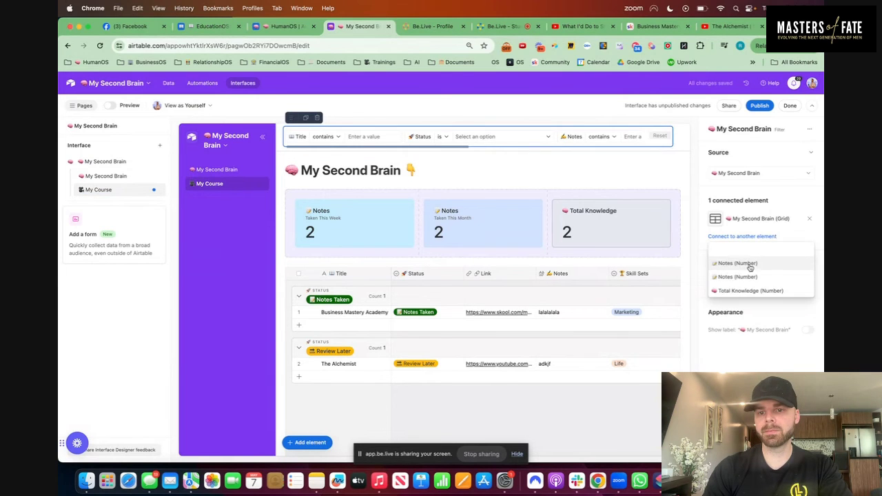
click(750, 264)
click(749, 256)
click(749, 281)
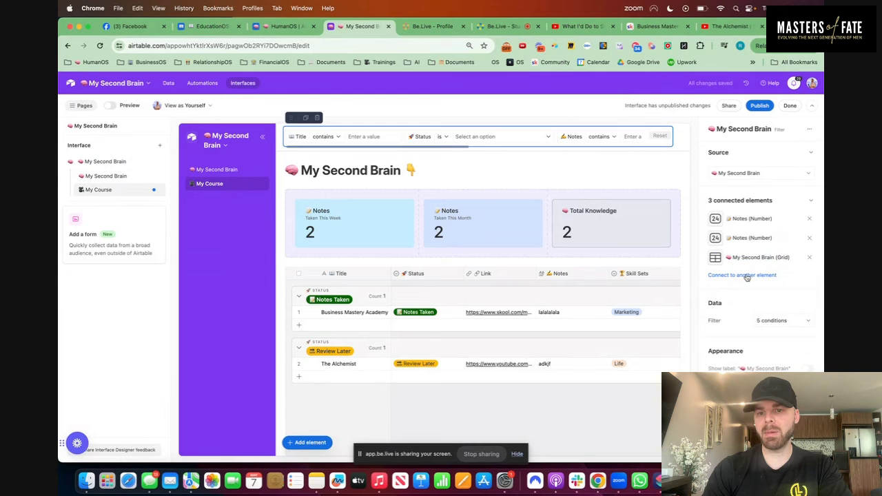
click(747, 275)
click(751, 301)
Set the filter element's Type condition to Course.
click(776, 338)
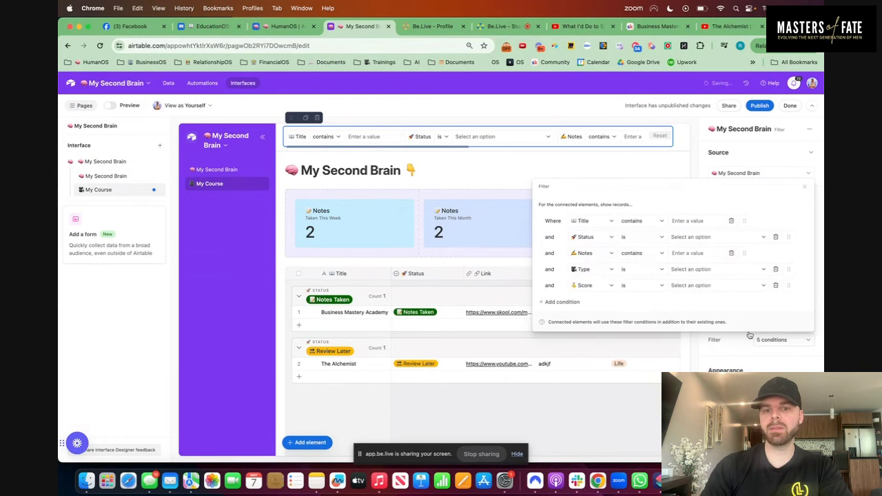
click(730, 270)
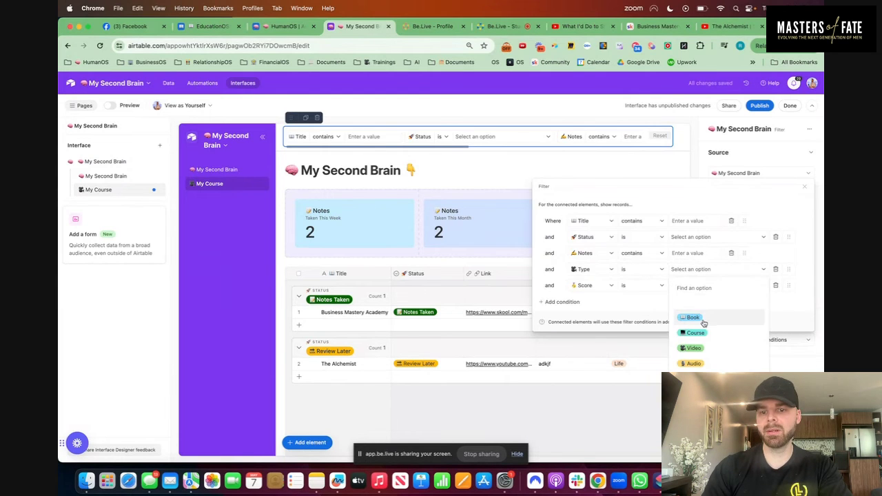
click(688, 316)
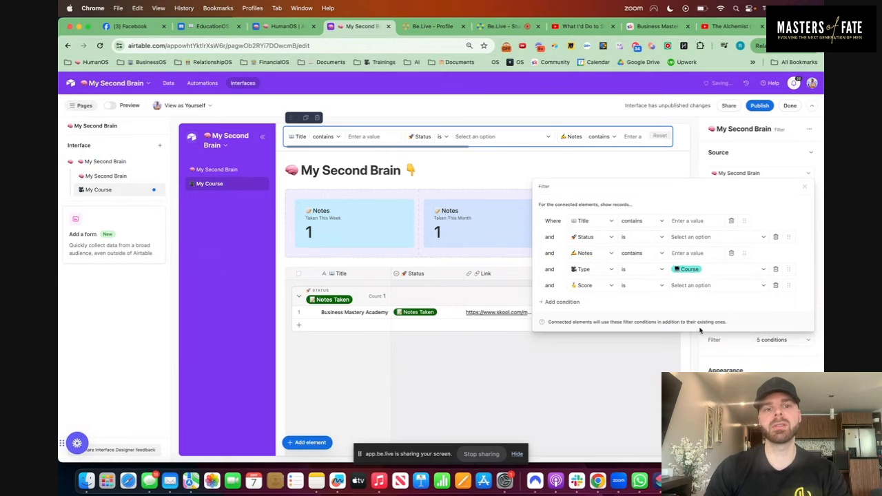
click(389, 220)
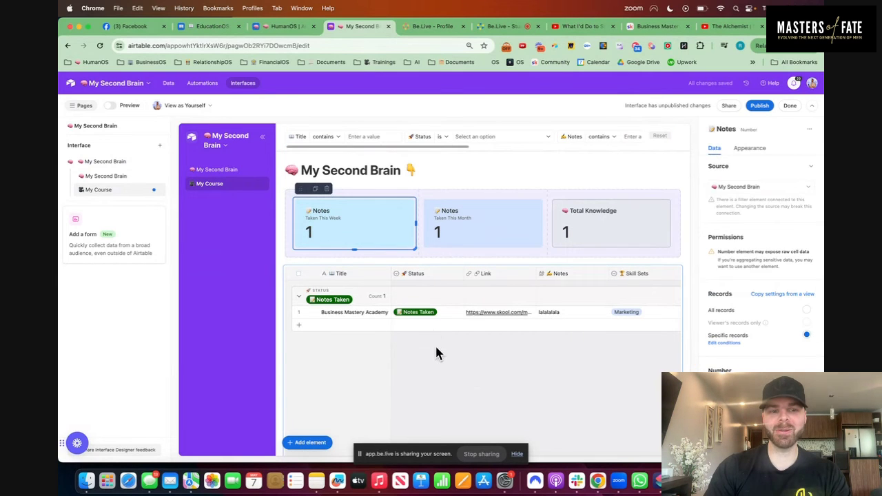
Reorder the My Course grid so Course Login follows Notes and Score follows Skill Sets, and publish the interface.
click(551, 381)
scroll(765, 244, down, 5)
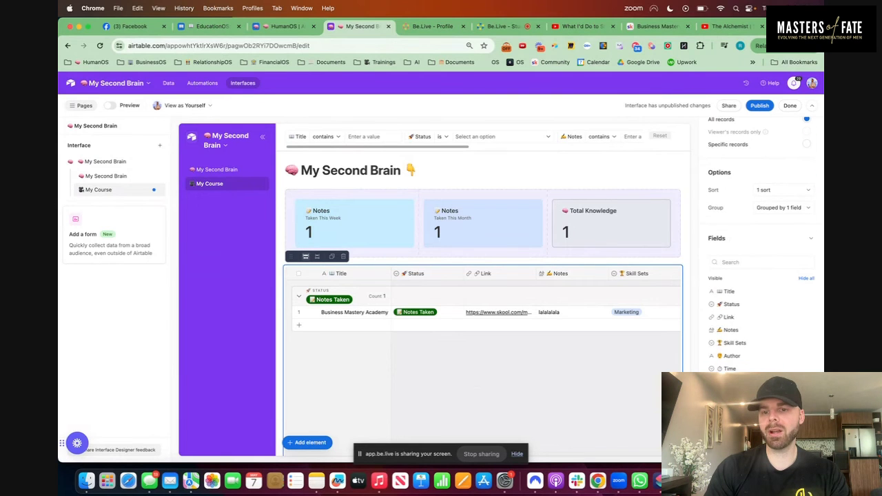
drag(706, 386, 705, 343)
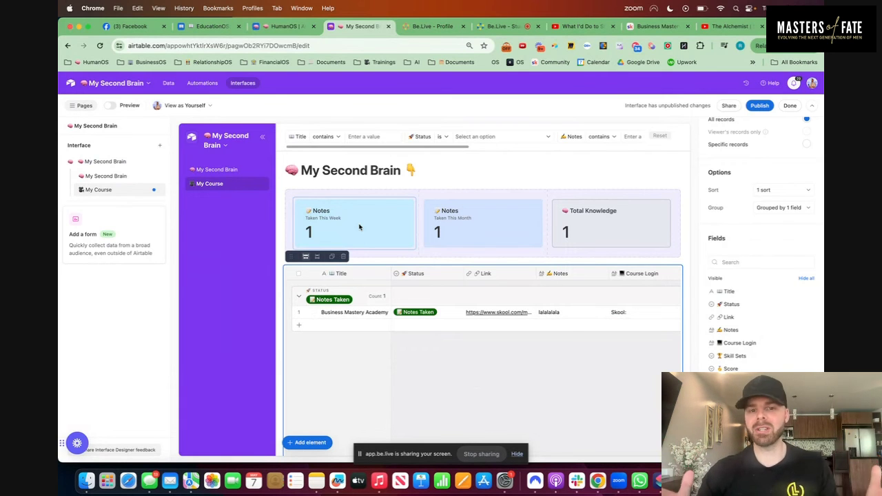
click(756, 106)
click(514, 312)
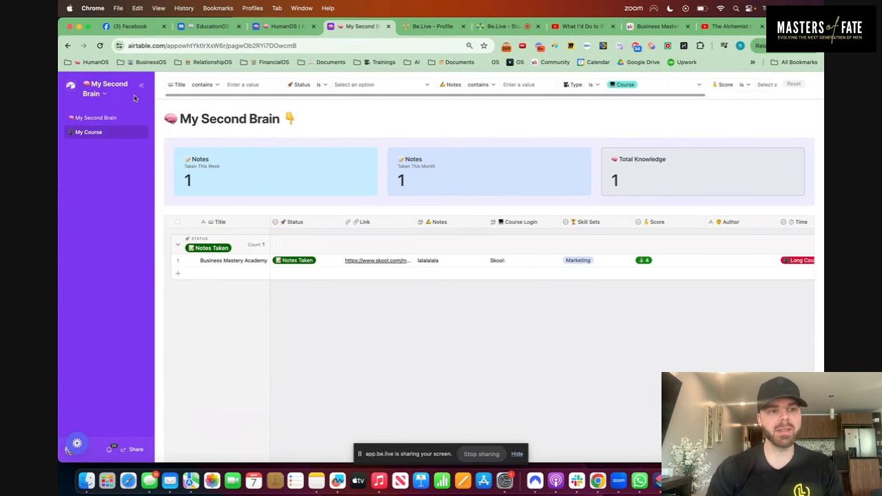
Switch to the base's underlying data and open the marketplace for adding an extension.
click(107, 93)
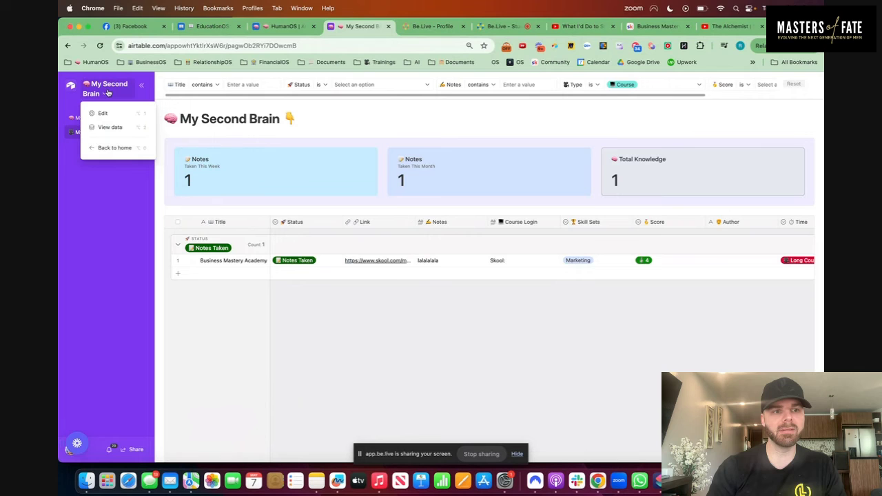
click(110, 128)
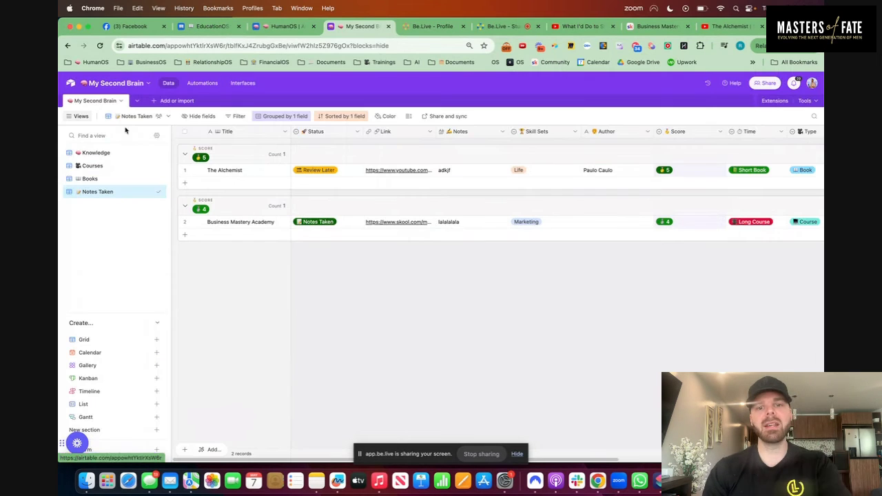
click(775, 101)
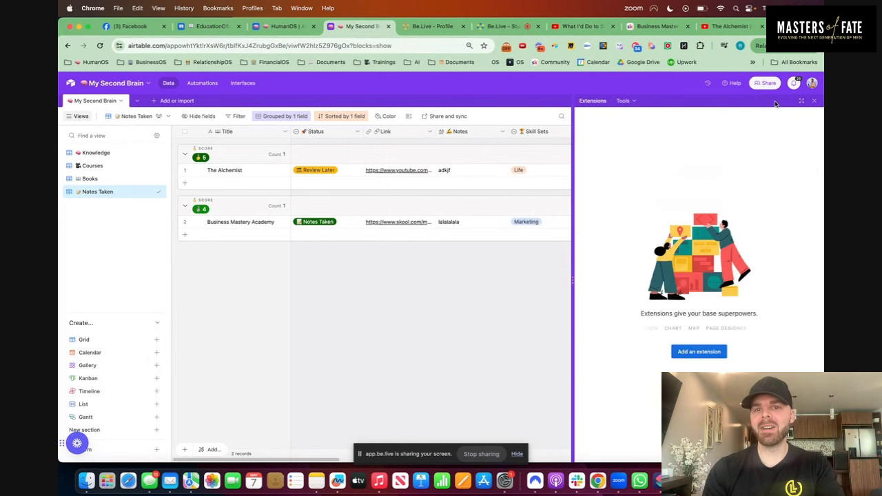
click(698, 351)
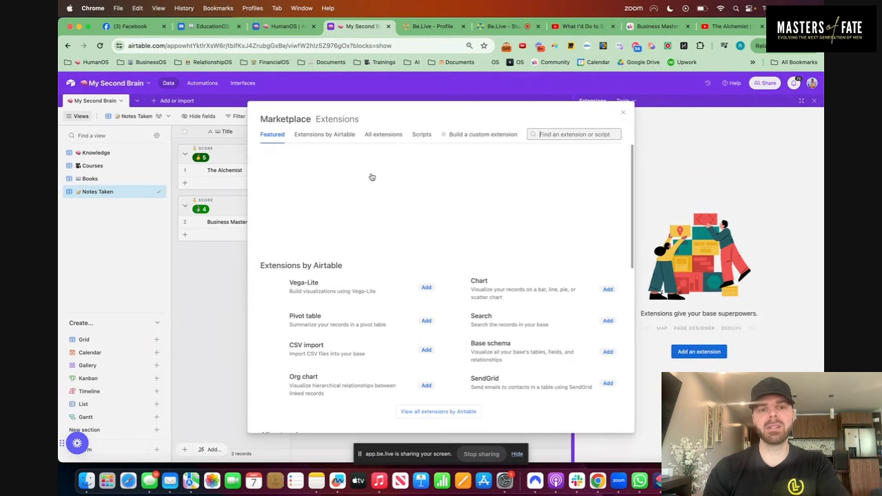
Search the extension marketplace for "airtable we" and clear the search.
click(580, 136)
text(ai)
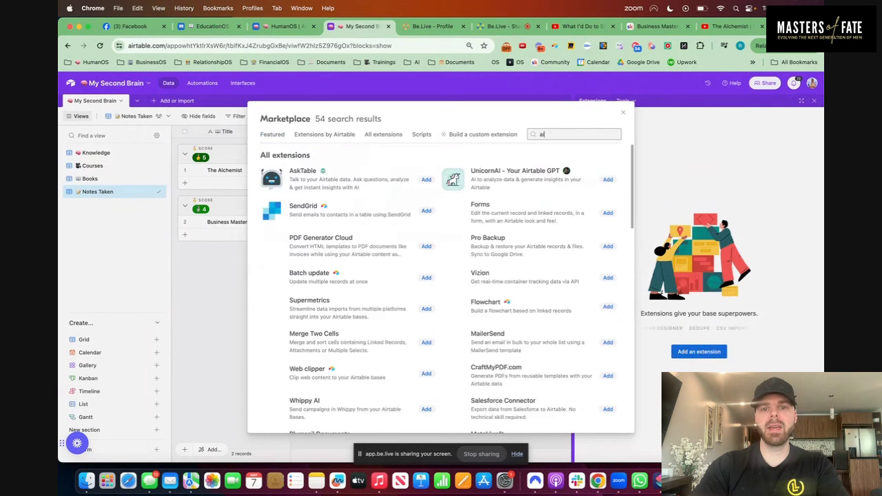
text(rtable ext)
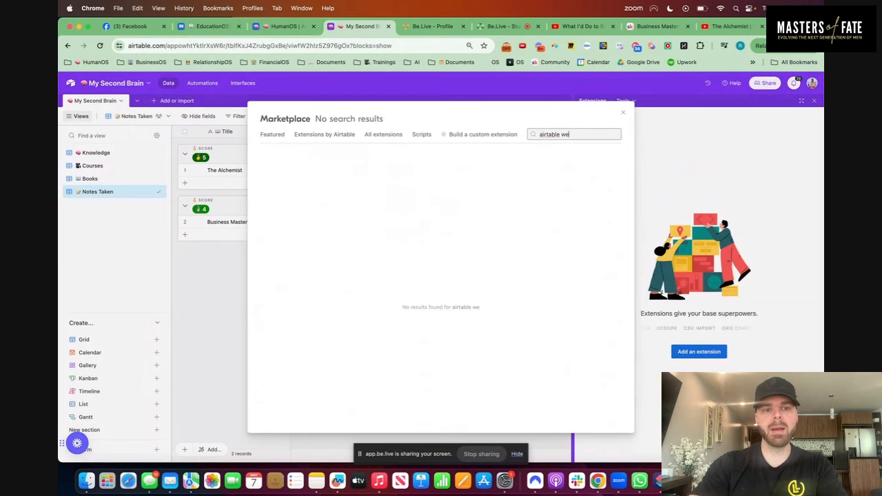
key(BackSpace)
key(BackSpace)
key(BackSpace)
key(BackSpace)
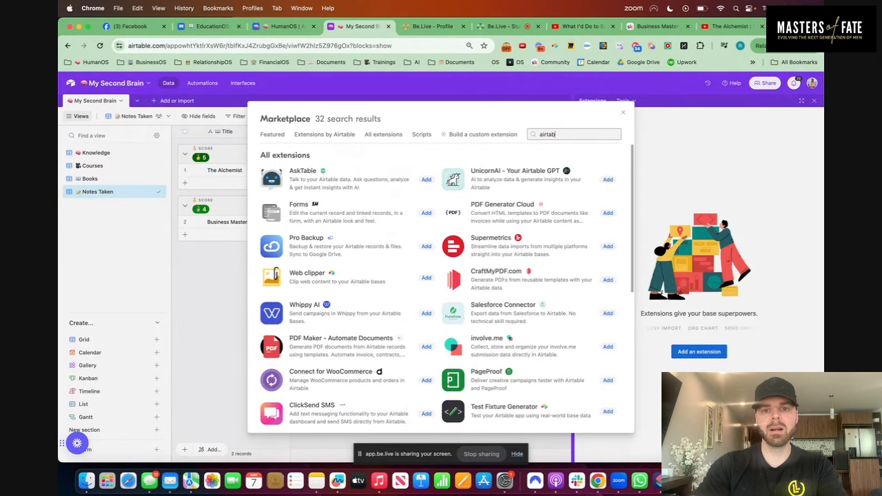
key(BackSpace)
key(BackSpace)
key(BackSpace)
key(BackSpace)
key(BackSpace)
key(BackSpace)
text(webcl)
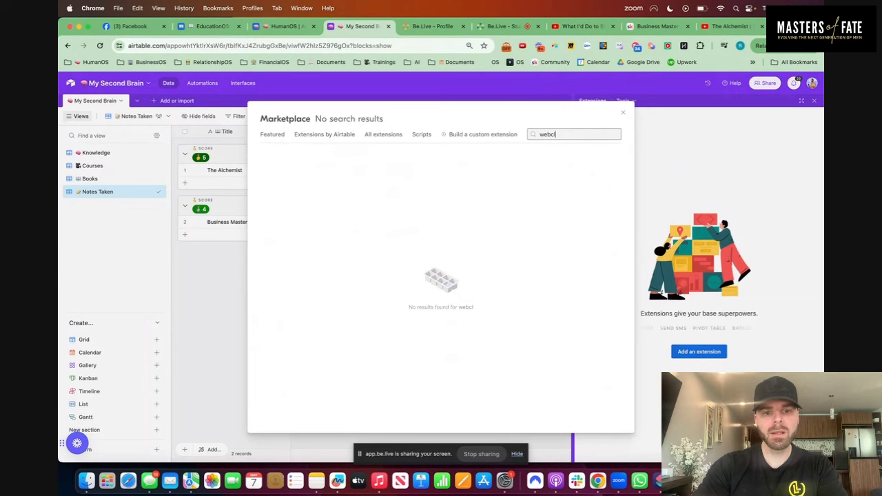
key(BackSpace)
key(BackSpace)
key(BackSpace)
key(BackSpace)
key(BackSpace)
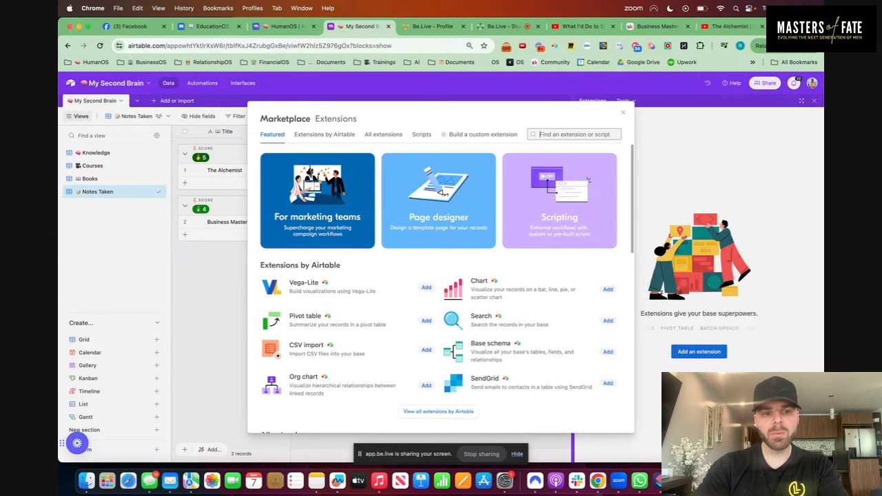
Search the extension marketplace for "web" and add the Web clipper extension to the base.
text(web)
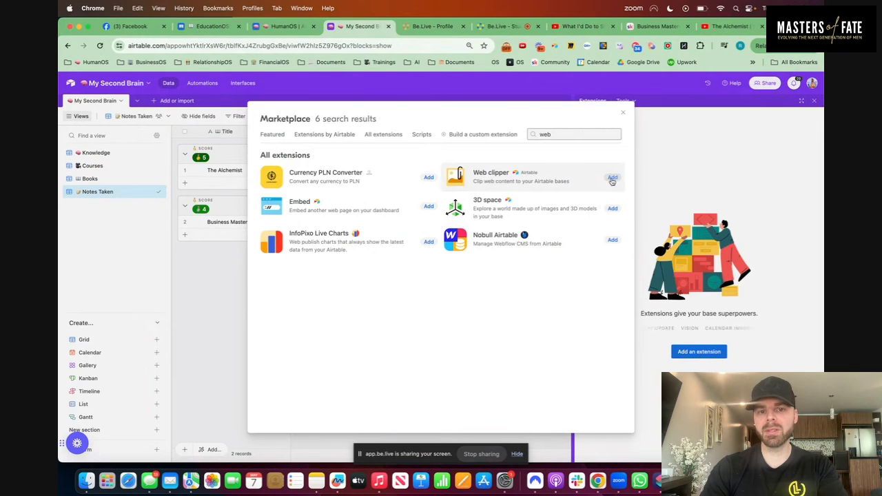
click(613, 179)
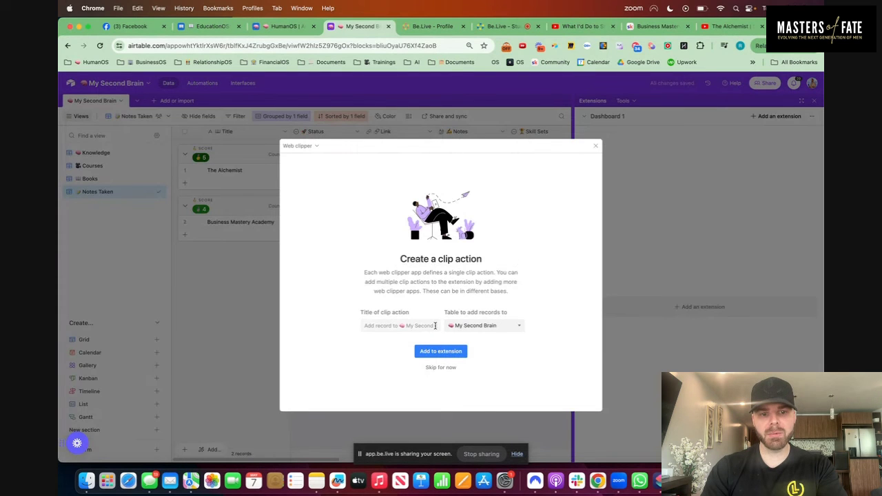
Create a clip action titled "🧠 Add Knowledge" for the My Second Brain table and add it to the extension.
click(435, 326)
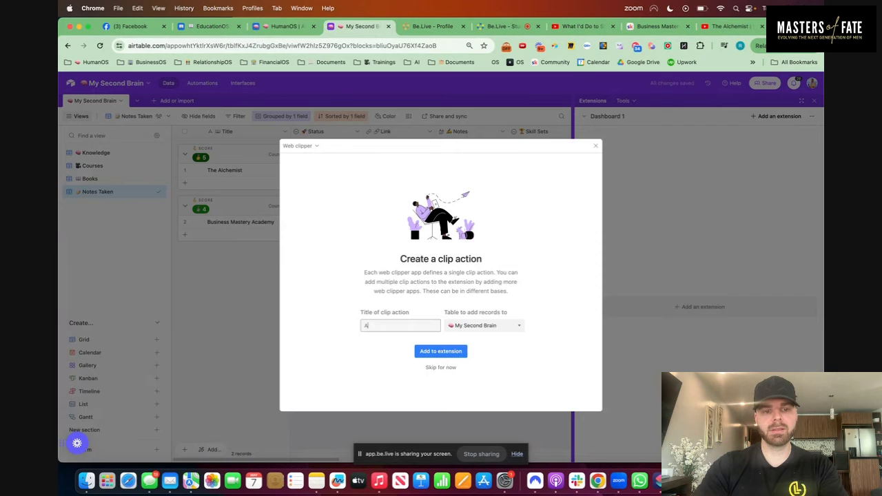
key(ctrl+super+space)
text(bra)
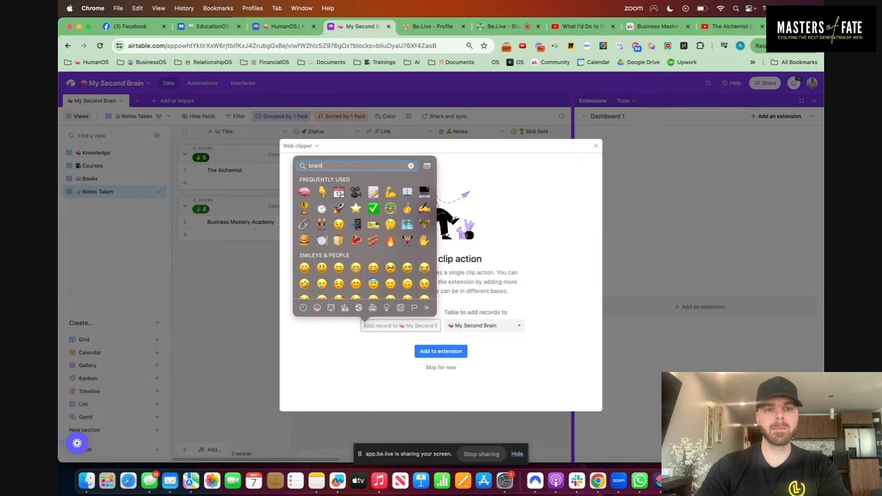
key(Return)
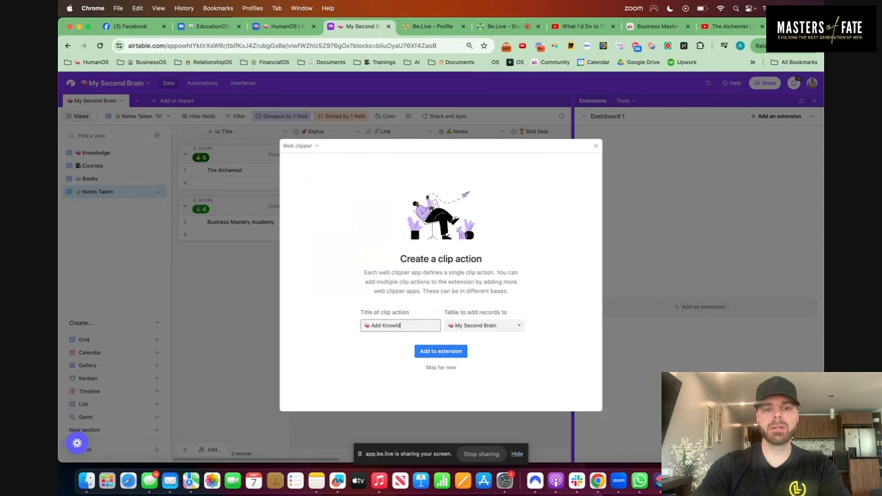
text(Add Knowledge)
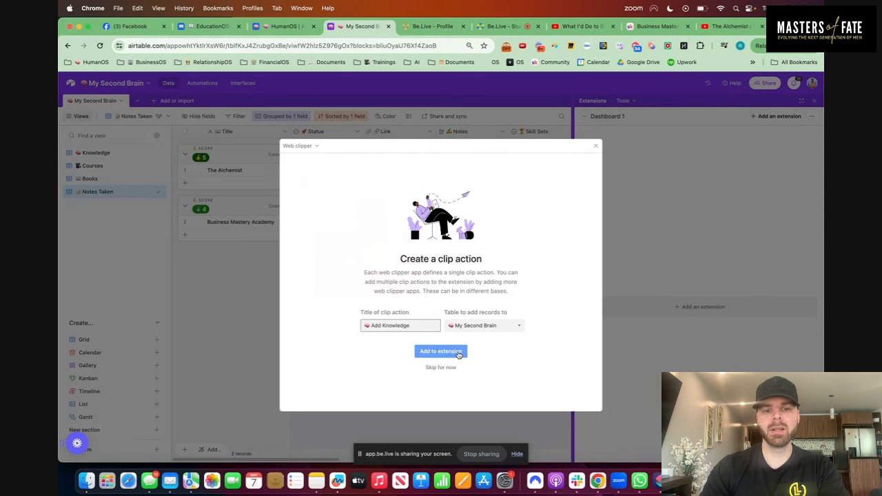
click(458, 354)
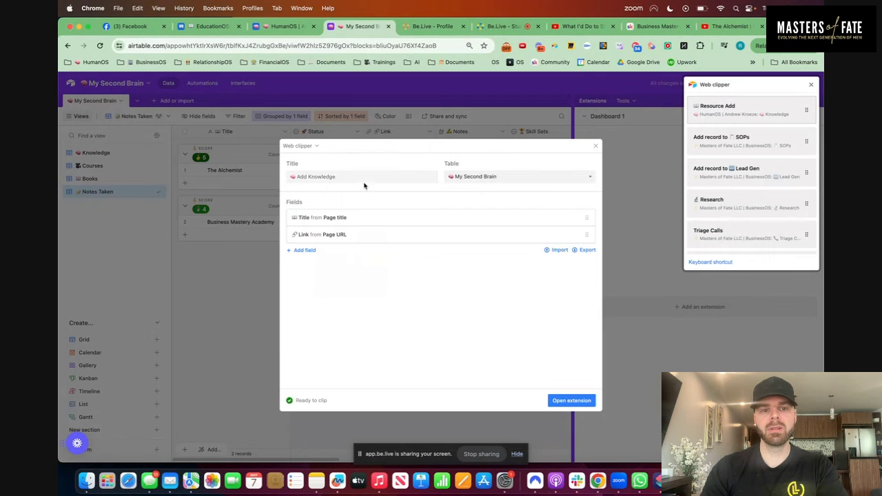
Add the Status, Notes, Time, Type, Author, Skill Sets, Course Login and Score fields to the clip action after Title and Link.
click(339, 220)
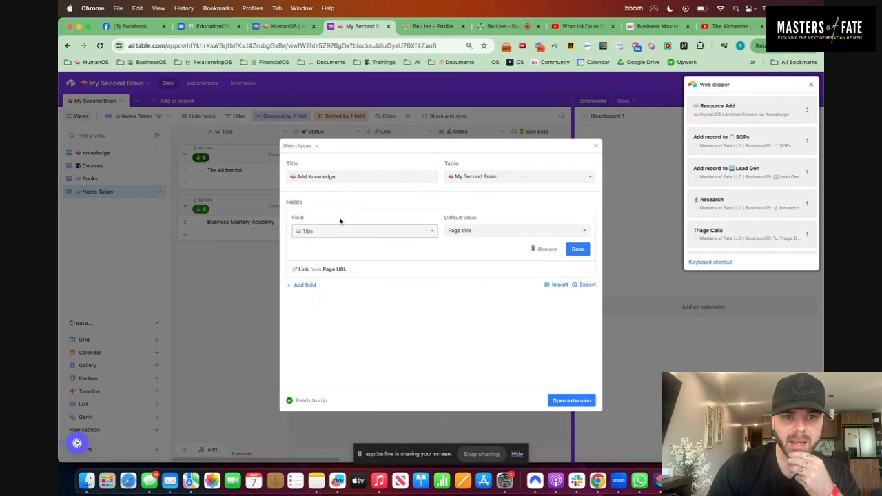
click(333, 274)
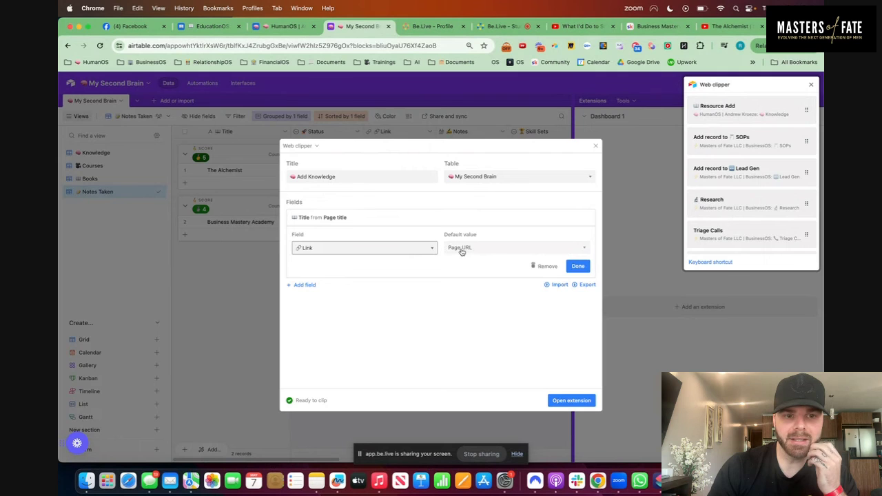
click(304, 285)
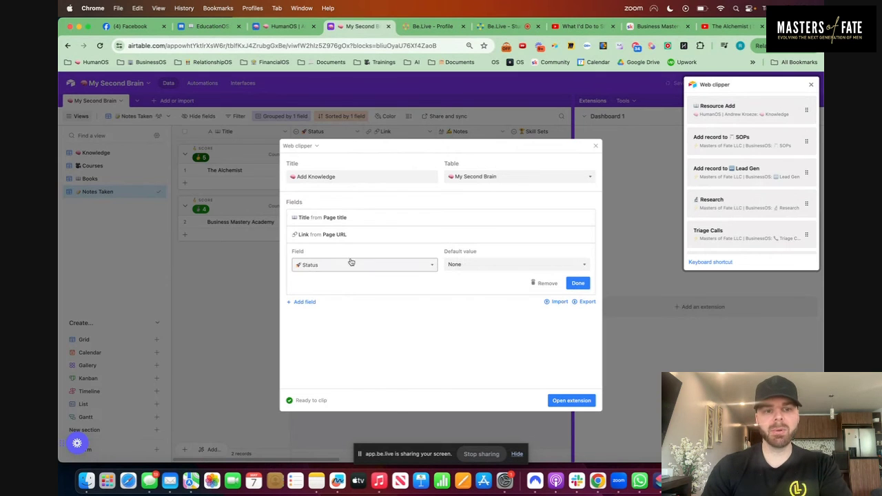
click(304, 303)
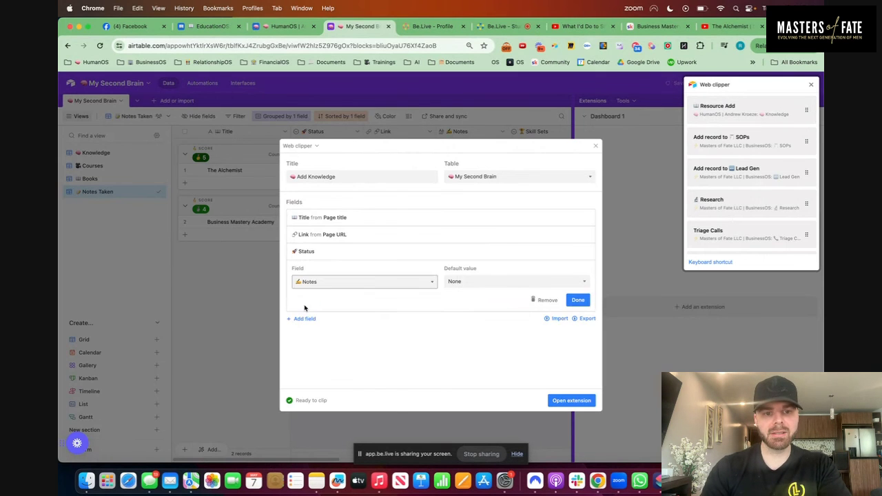
click(305, 319)
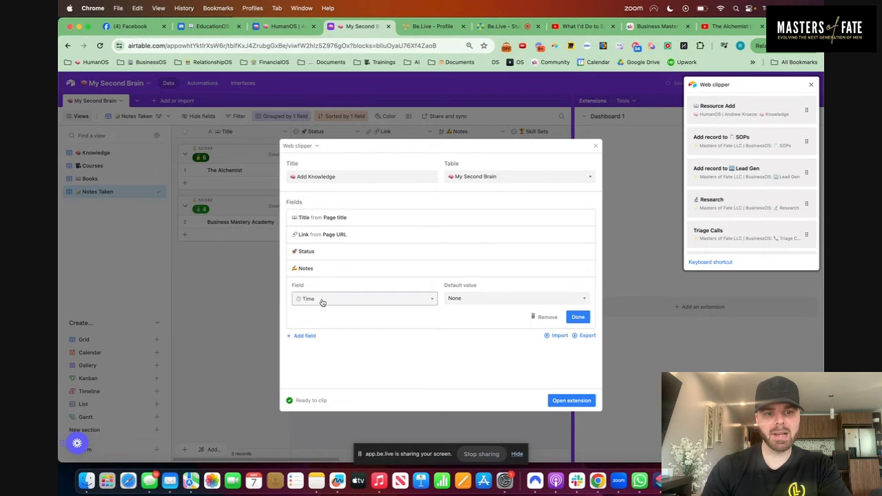
click(304, 335)
click(304, 352)
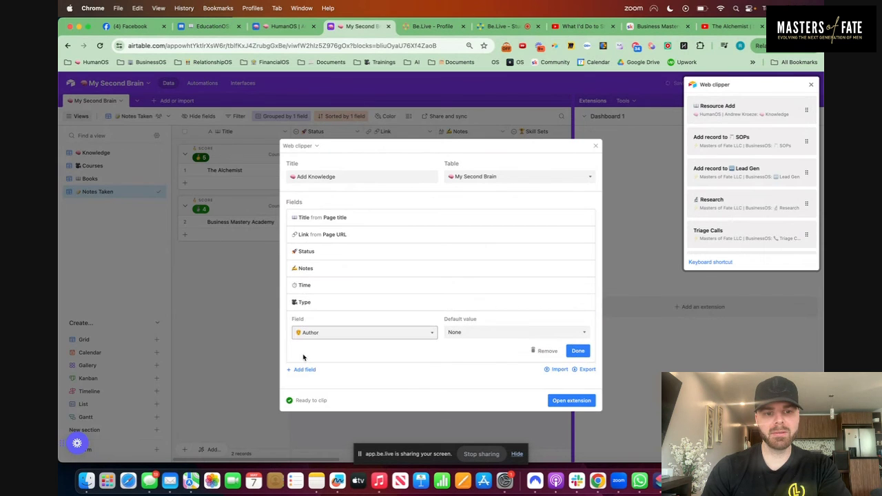
click(305, 369)
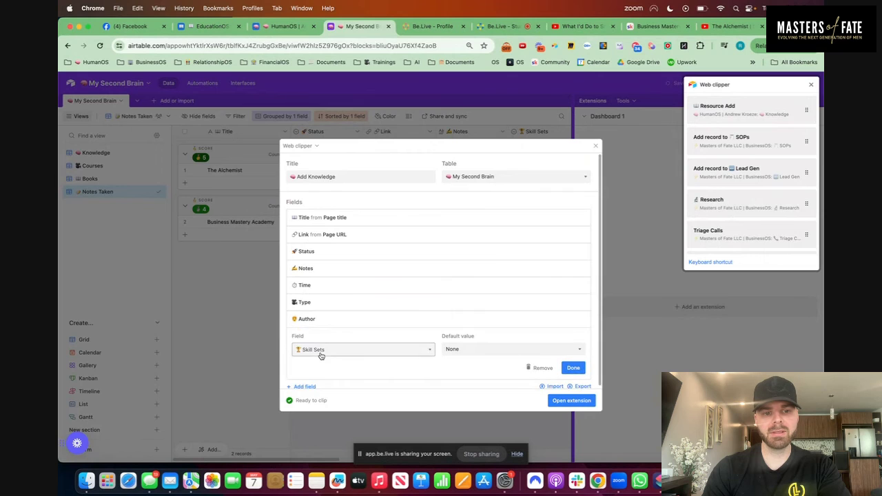
click(305, 385)
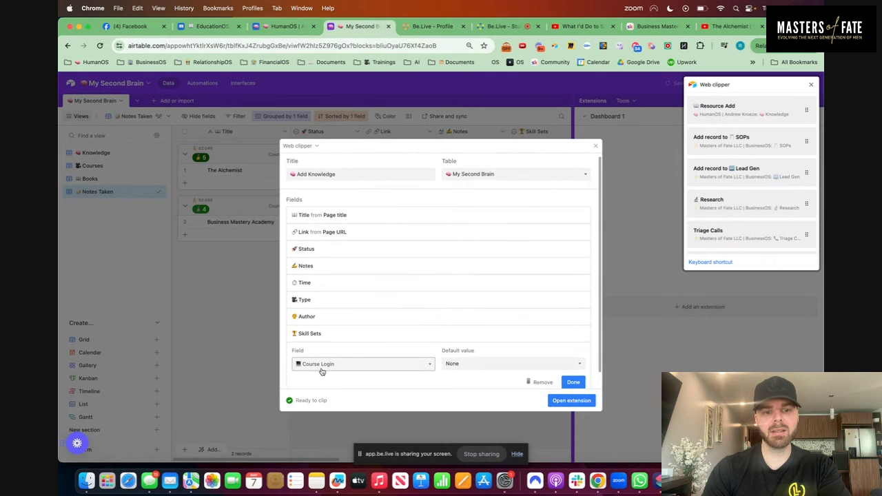
click(305, 384)
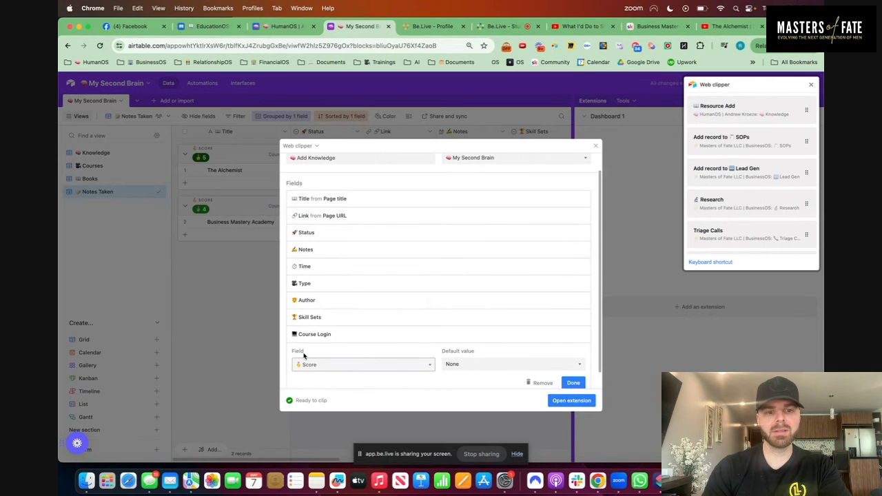
drag(303, 355, 295, 334)
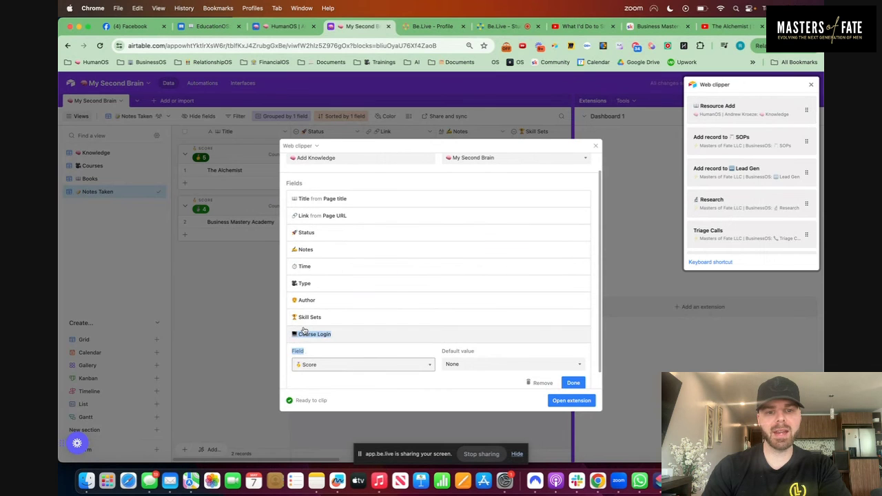
click(573, 383)
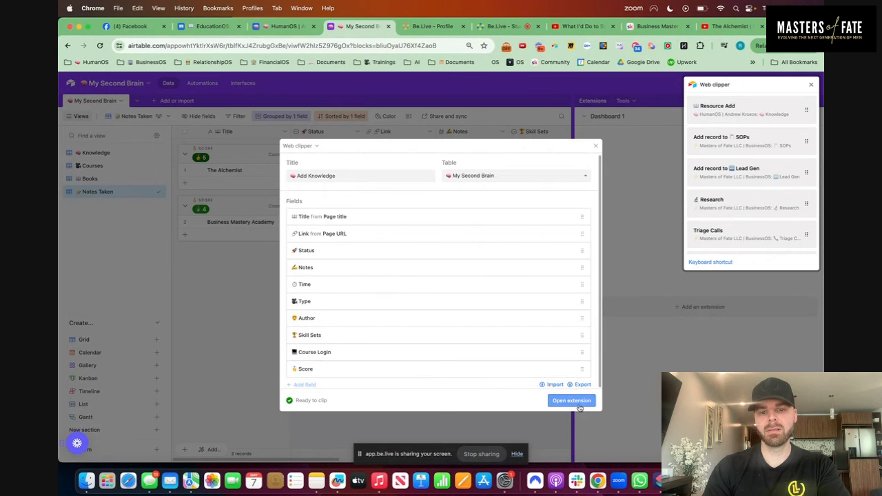
Move the Add Knowledge clip action to the top of the web clipper's list and close the clip action settings.
click(580, 401)
scroll(758, 193, down, 5)
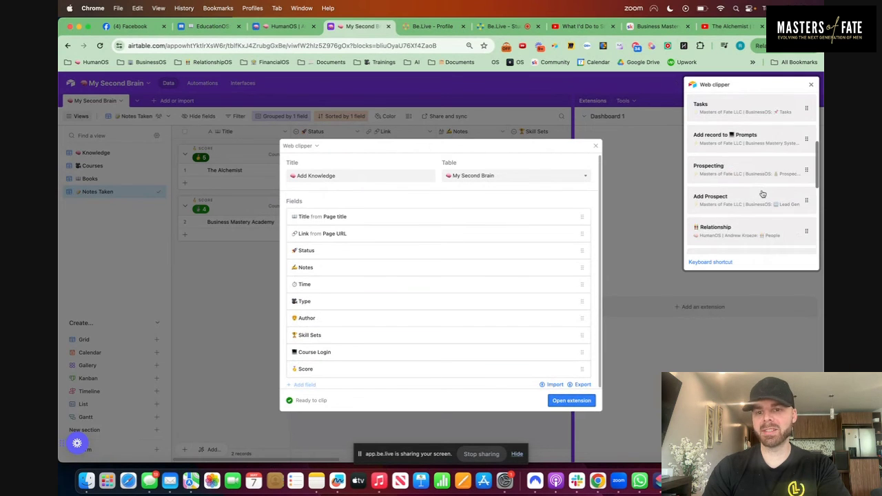
scroll(739, 233, down, 5)
drag(748, 227, 769, 175)
scroll(765, 176, down, 3)
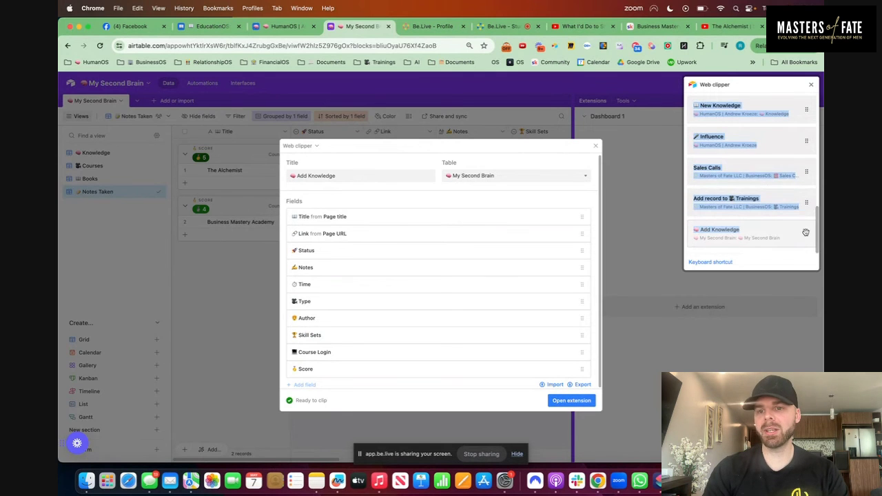
drag(806, 234, 803, 105)
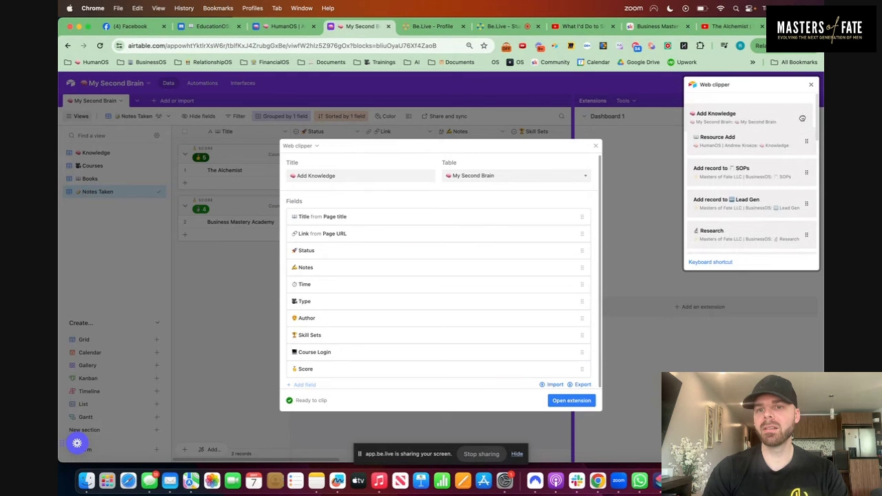
click(596, 147)
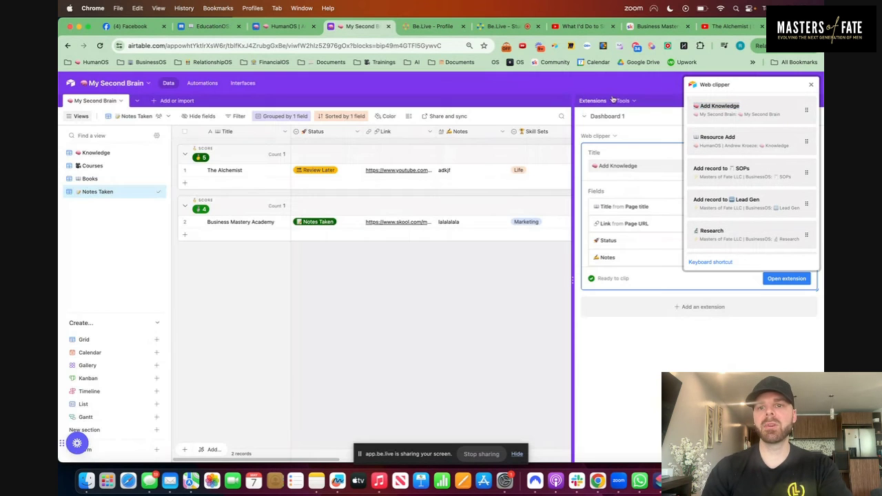
Switch to the YouTube video "What I'd Do to Start a New Business In 30 Days" and open the Add Knowledge clip form on it.
click(569, 29)
click(809, 86)
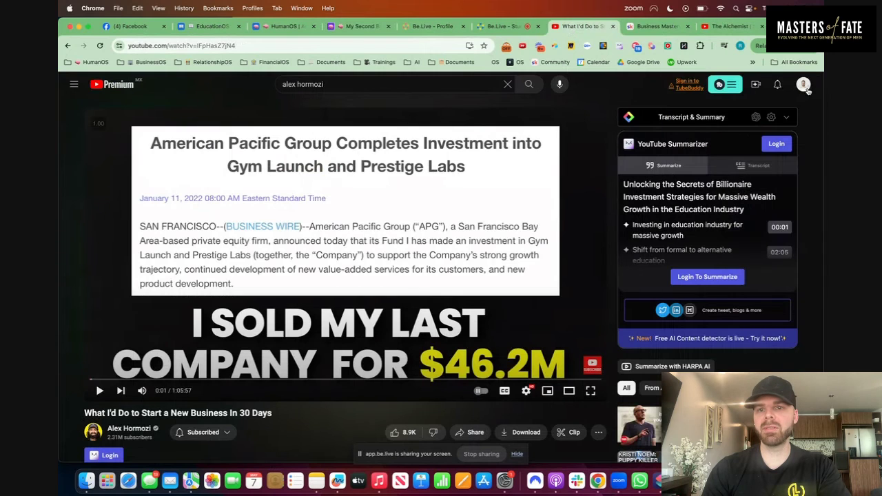
click(557, 47)
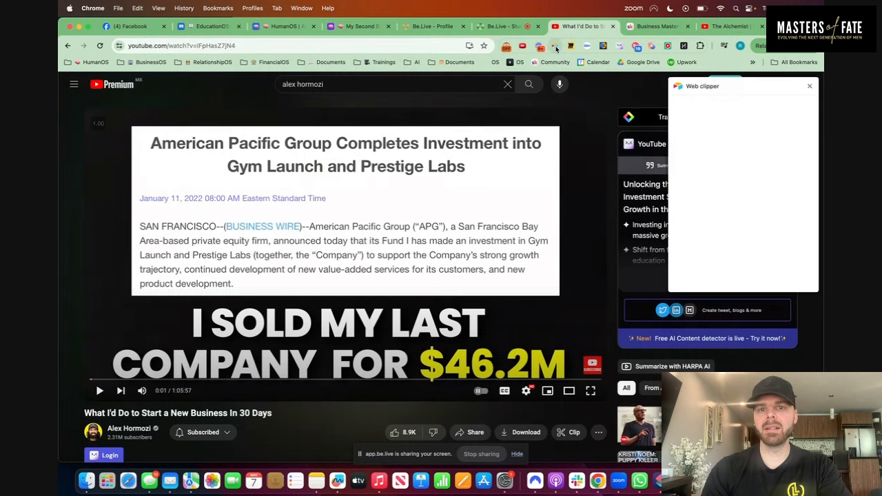
click(720, 114)
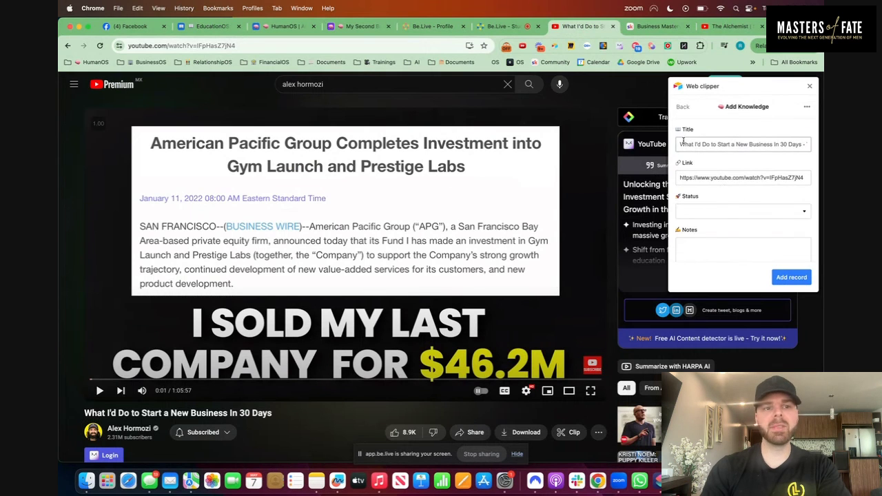
Set the clipped record's Status to Review Now and enter "adjflakjdfklajdflkjadlkjf" as its Notes.
click(724, 211)
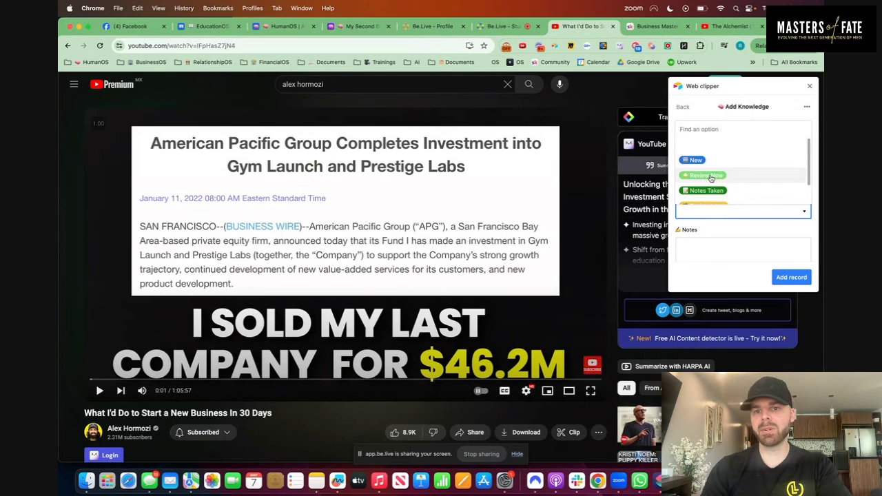
click(710, 179)
scroll(742, 207, down, 2)
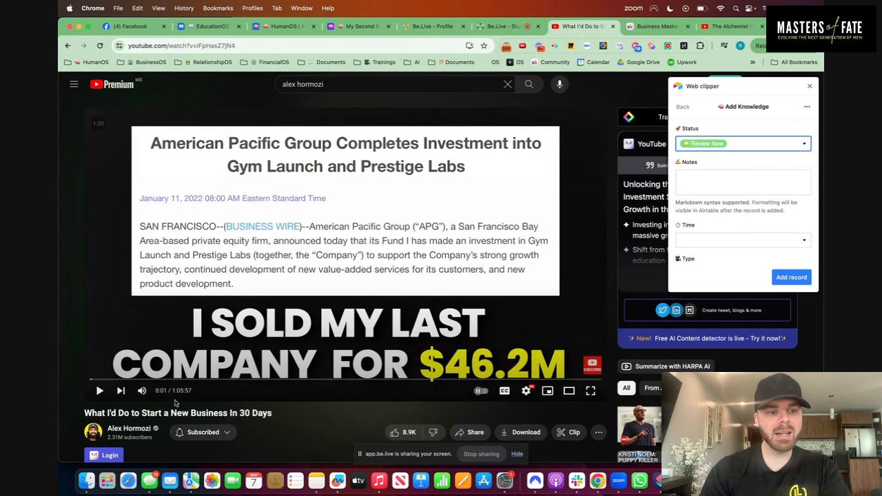
click(692, 185)
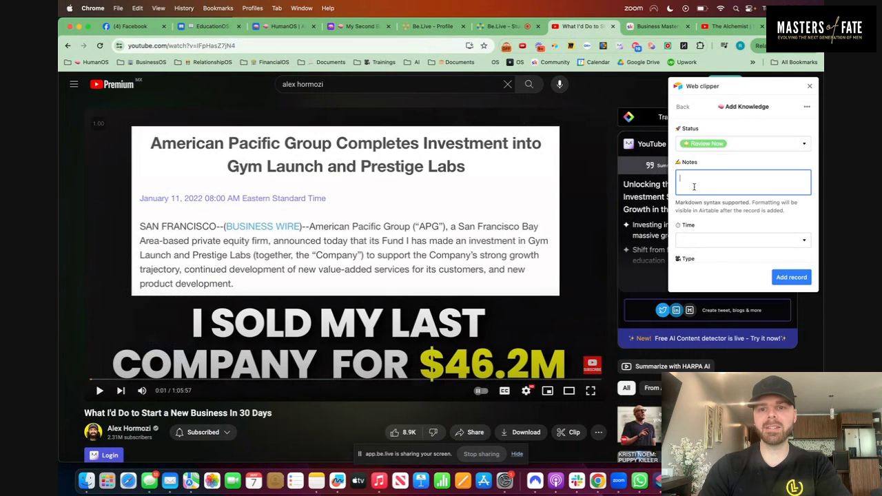
text(adjflakjdfklajdflkjadlkjf)
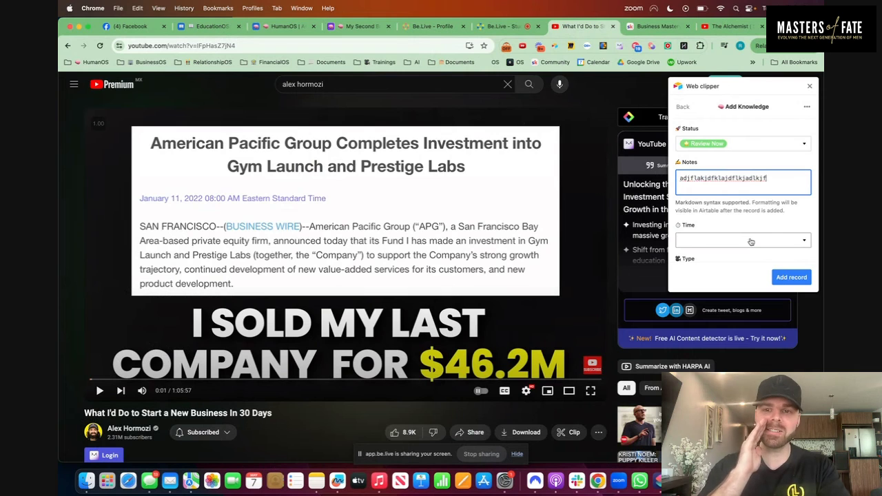
Set the clipped record's Time to "1 hour +" and its Type to Video.
click(751, 242)
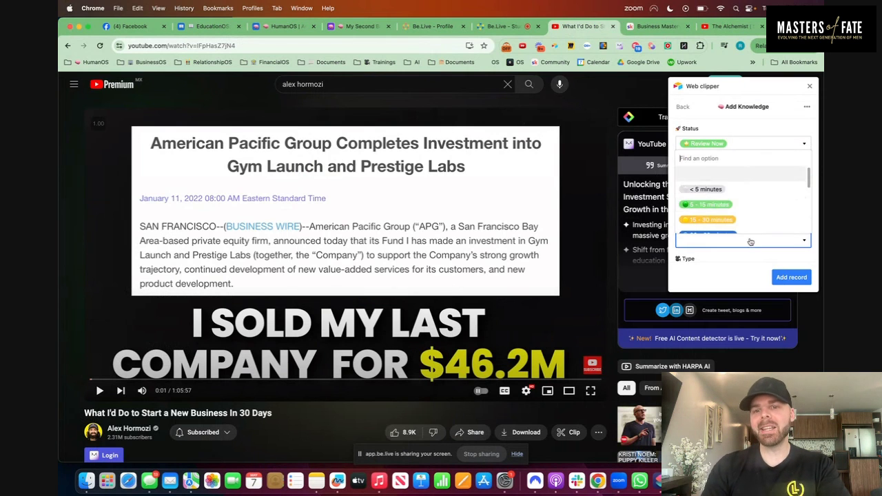
scroll(715, 195, down, 2)
scroll(716, 194, down, 2)
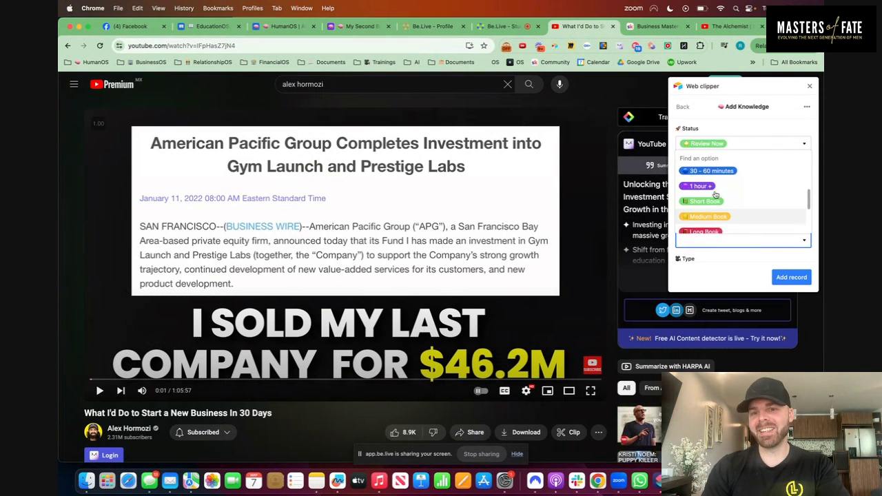
click(717, 206)
scroll(716, 210, down, 1)
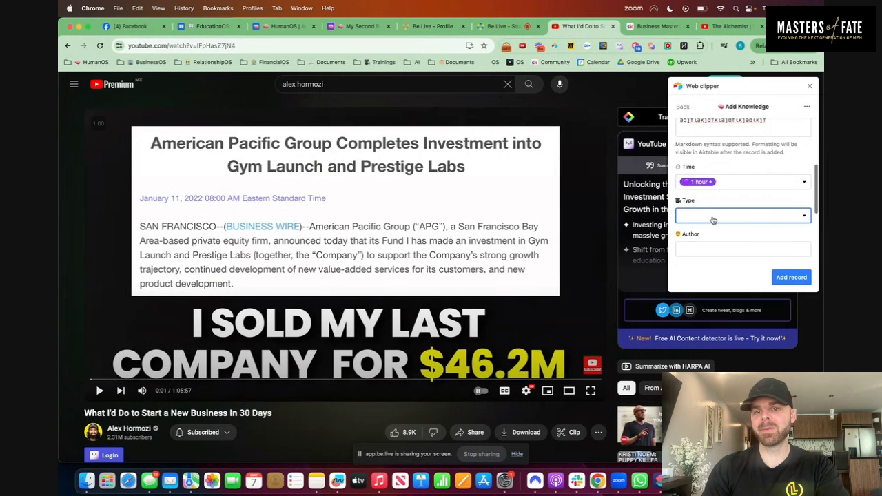
click(717, 215)
click(704, 195)
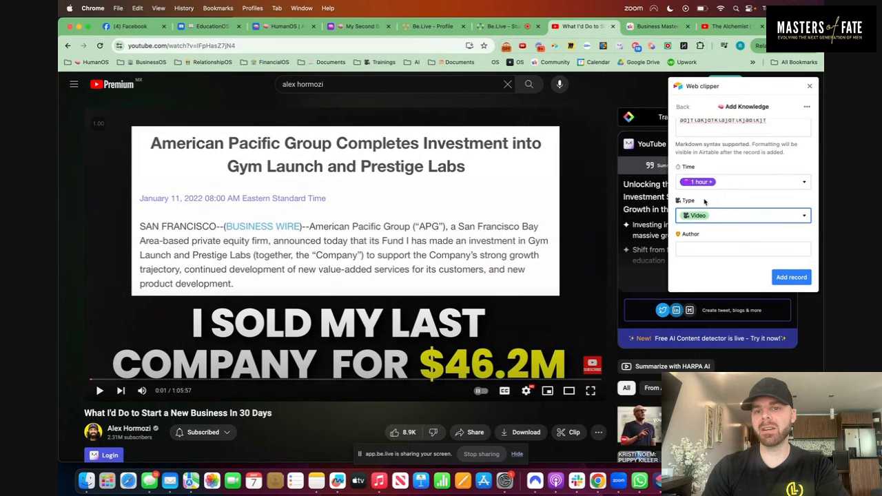
Enter Alex Hormozi as the clipped record's Author and set its Skill Sets to Marketing.
scroll(709, 206, down, 2)
click(723, 197)
text(Ale)
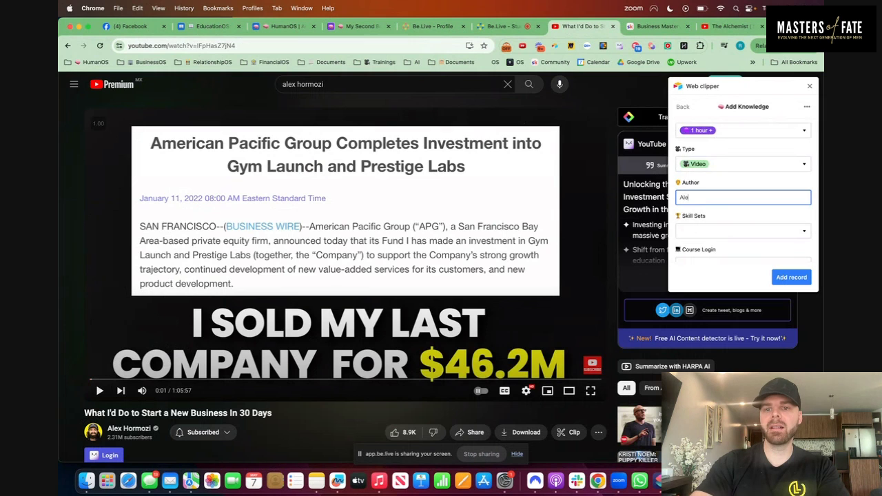
text(x Hor)
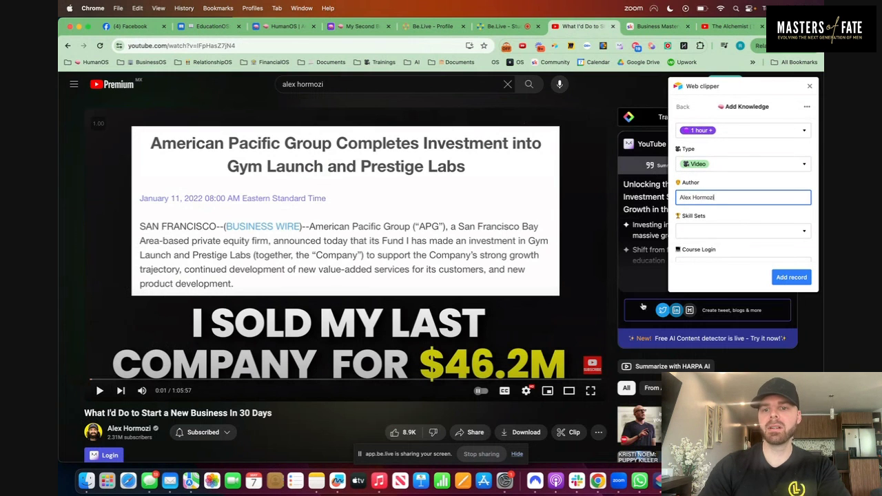
text(mozi)
click(722, 232)
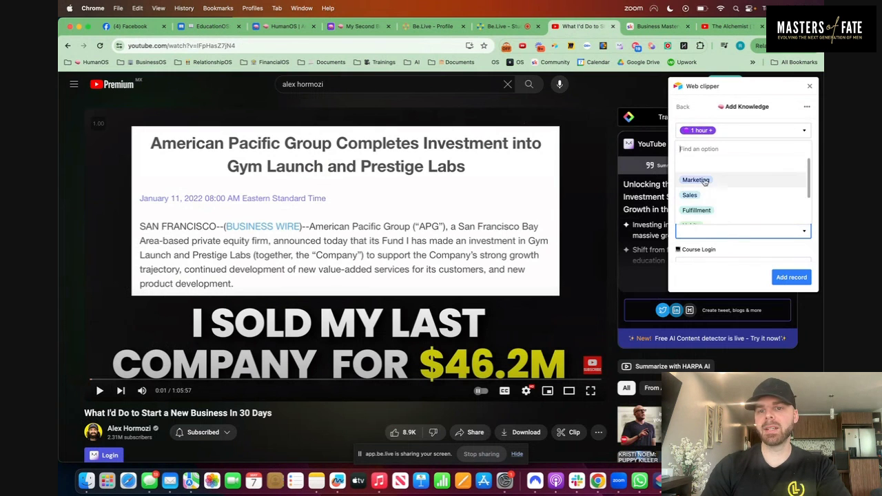
click(704, 182)
Set the clipped record's Score to 5, leave Course Login empty, and add the record.
scroll(717, 207, down, 2)
click(699, 187)
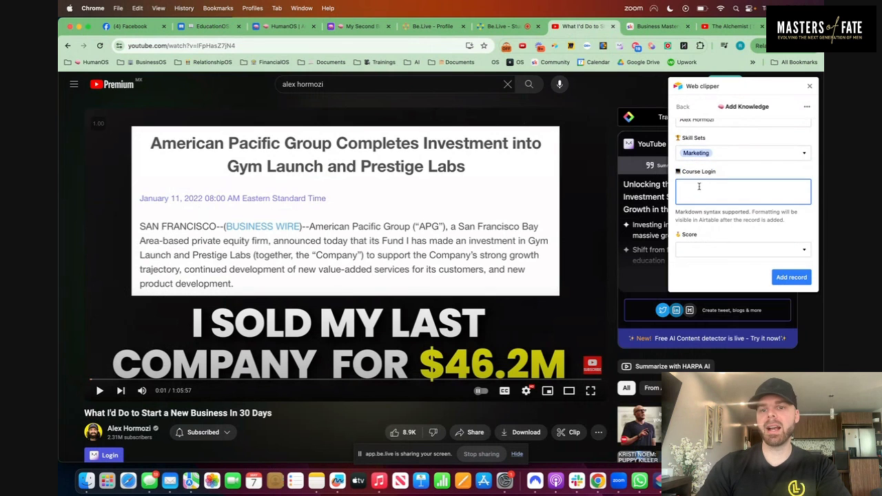
click(697, 249)
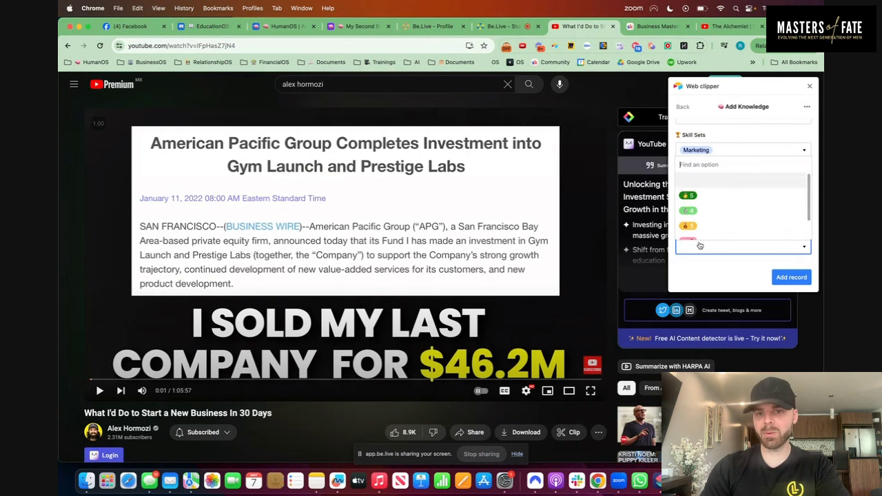
click(689, 197)
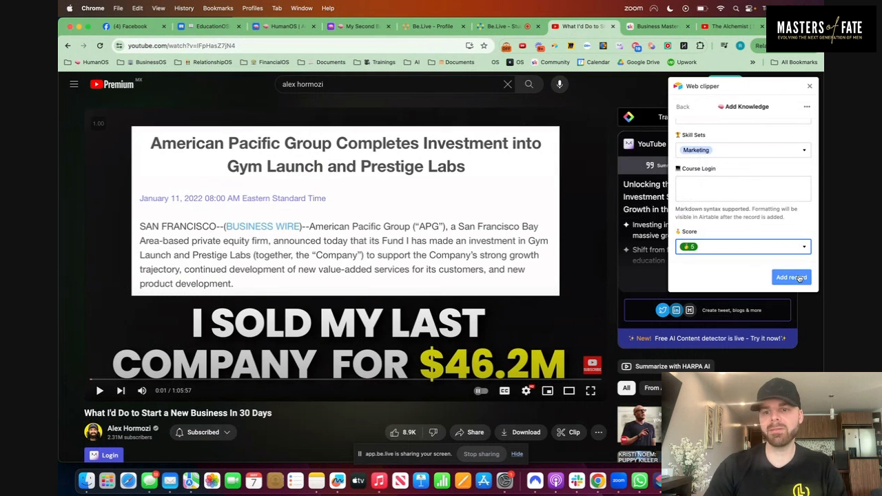
click(796, 277)
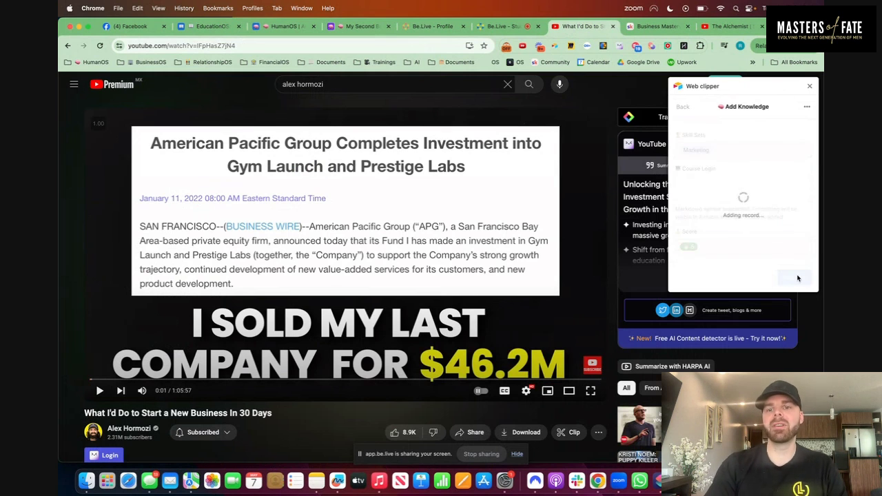
Switch to the My Second Brain base in Airtable and close the web clipper and the extensions area.
click(360, 26)
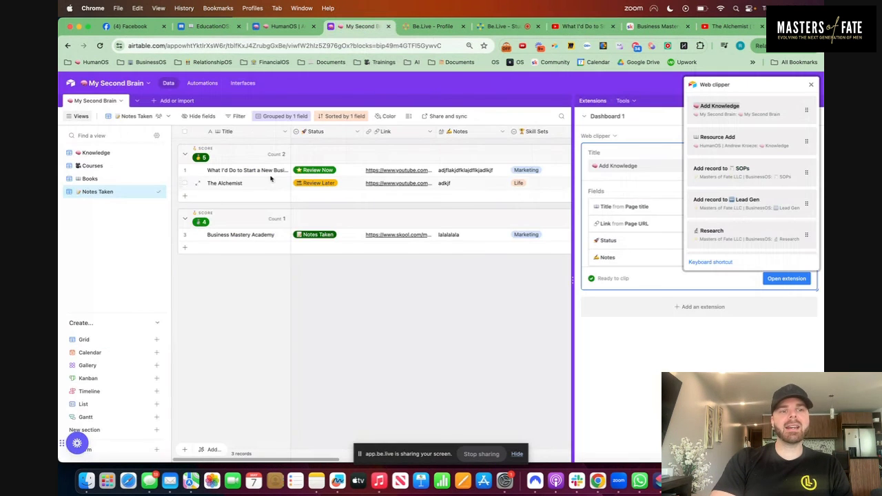
click(811, 84)
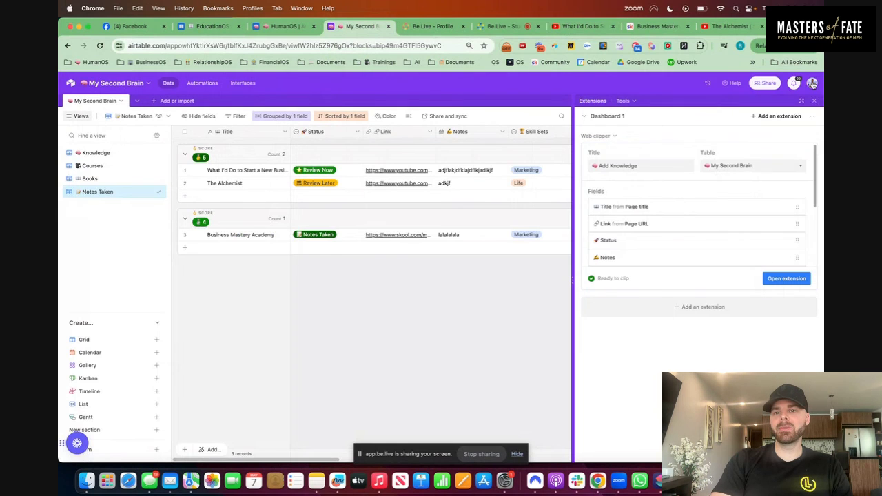
click(815, 102)
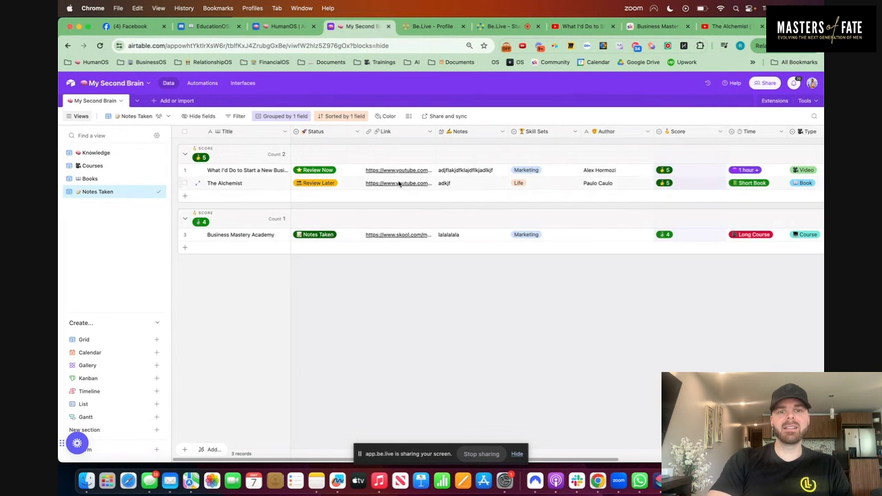
Examine the clipped business video's record details in the Notes Taken view and on the interface's My Second Brain page.
click(198, 171)
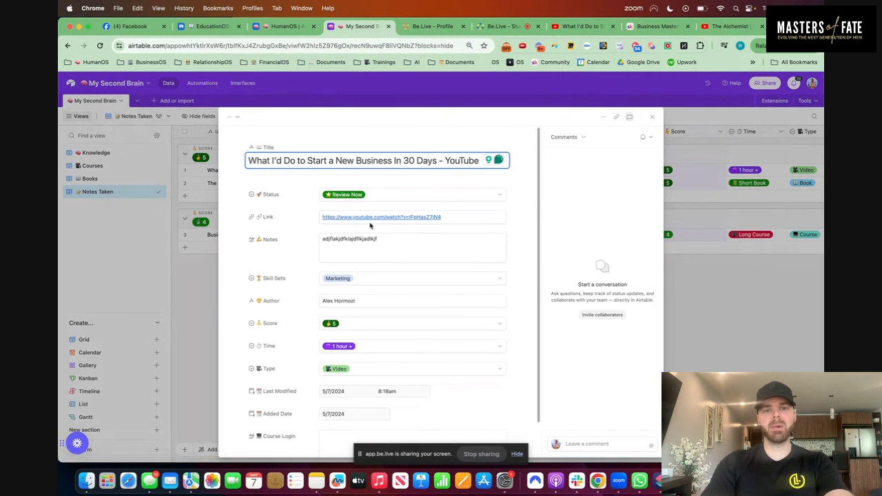
click(653, 116)
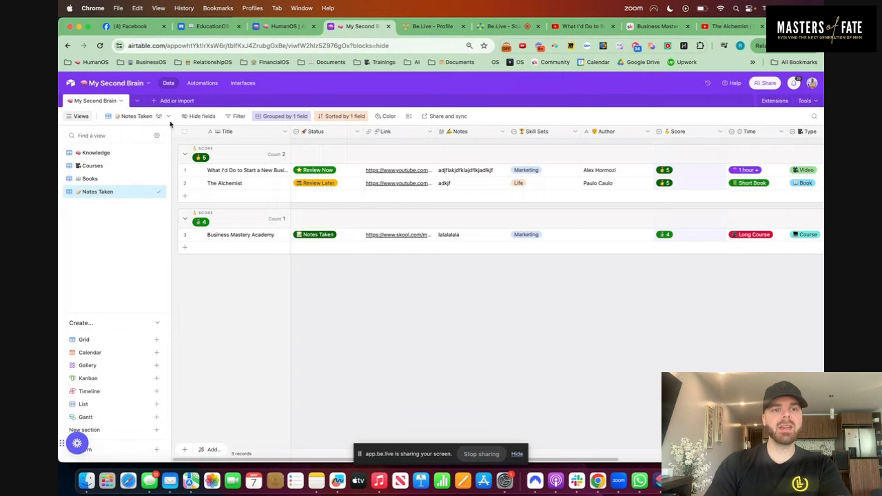
click(241, 82)
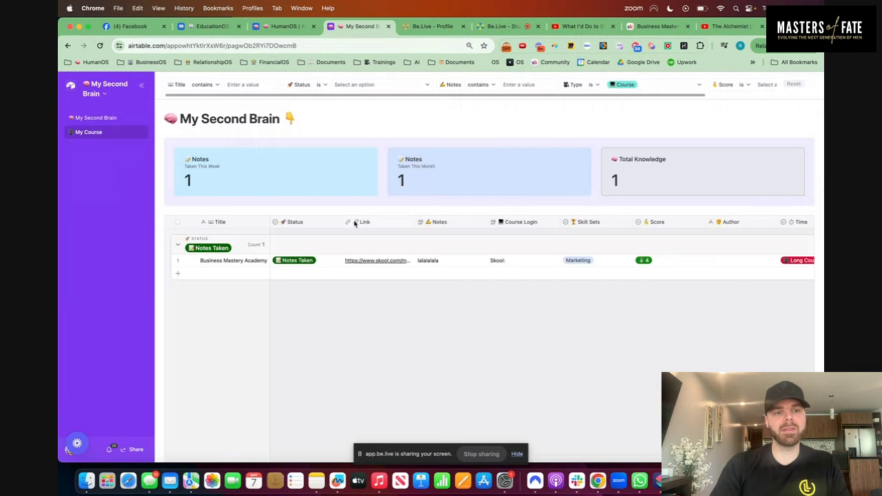
click(96, 118)
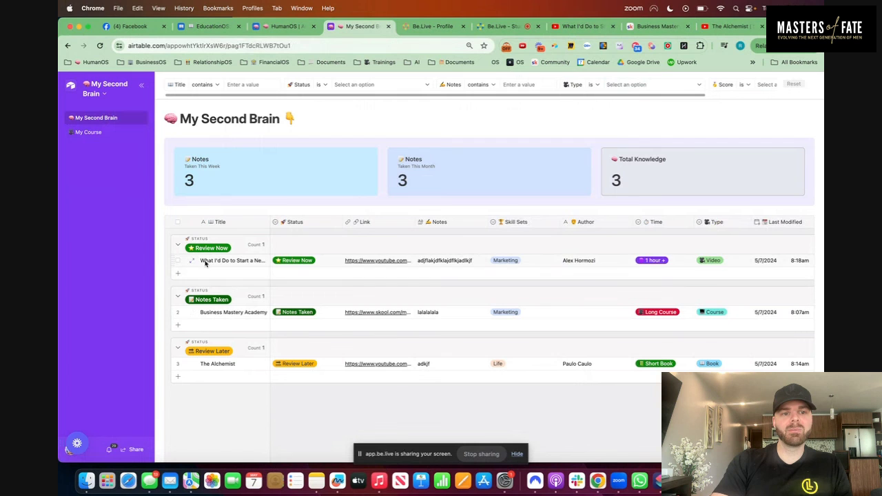
click(189, 260)
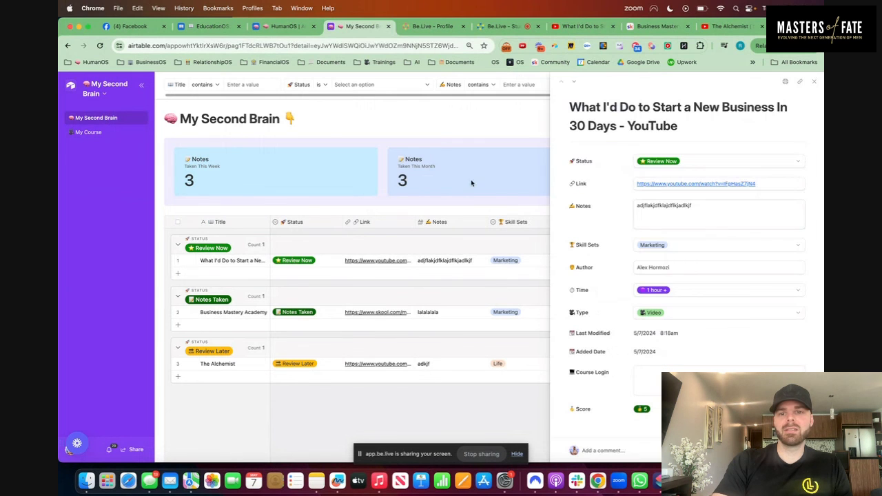
click(814, 82)
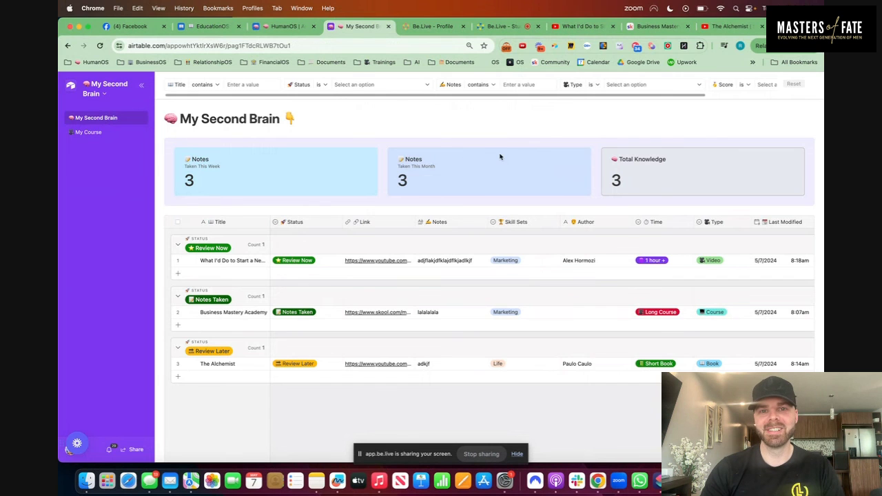
click(501, 28)
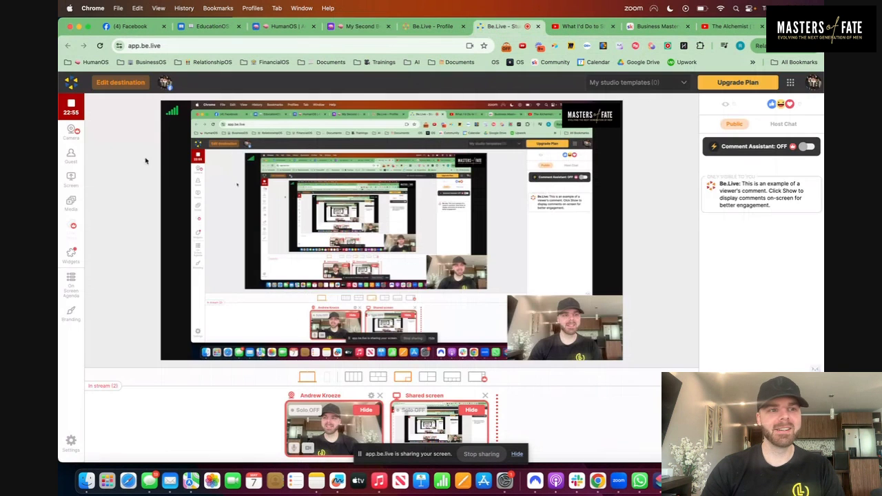
click(71, 112)
click(98, 111)
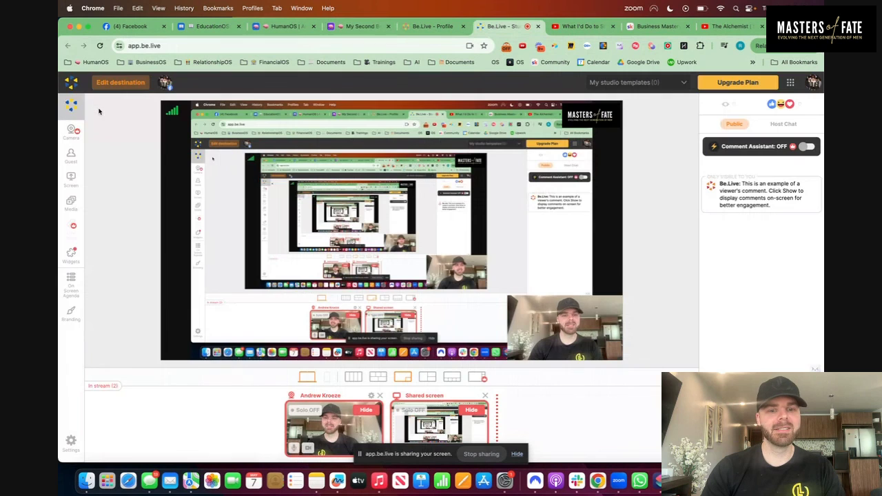